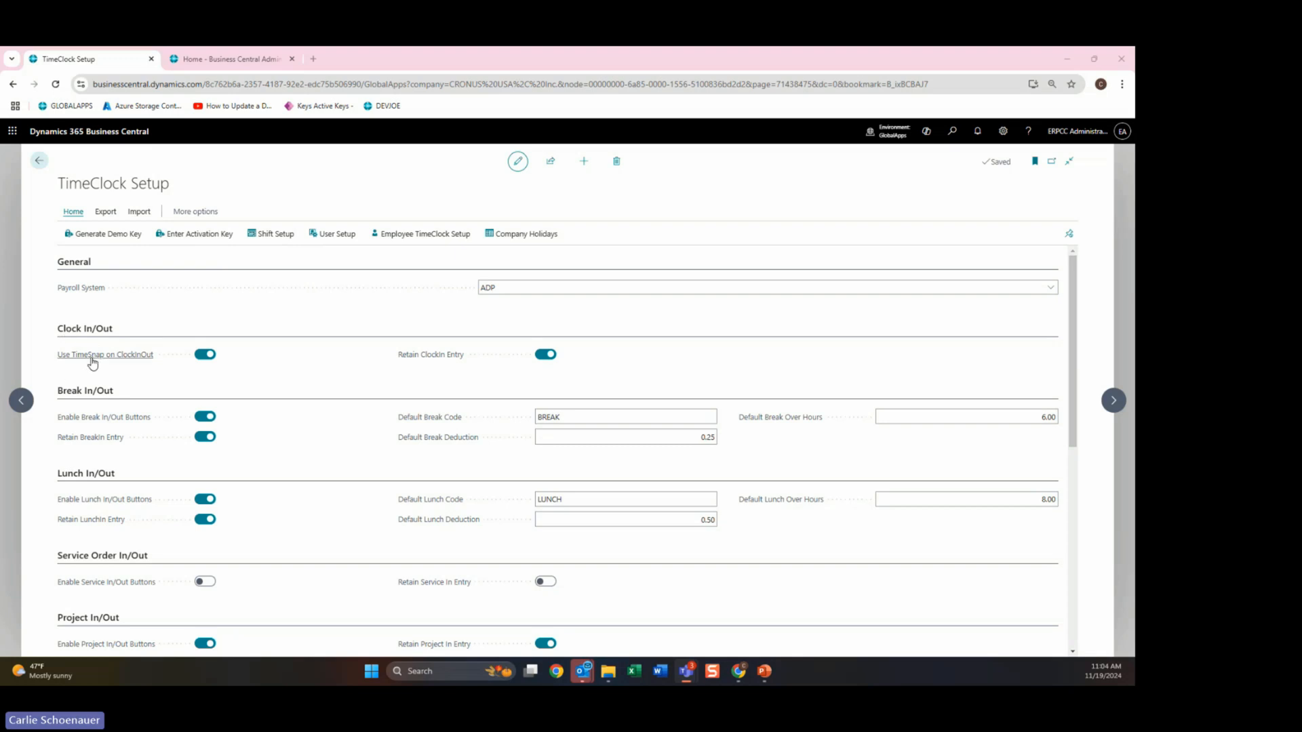
# Step: Switch Retain ClockIn Entry off and back on in the Clock In/Out settings
pyautogui.moveTo(92, 364)
pyautogui.click(547, 355)
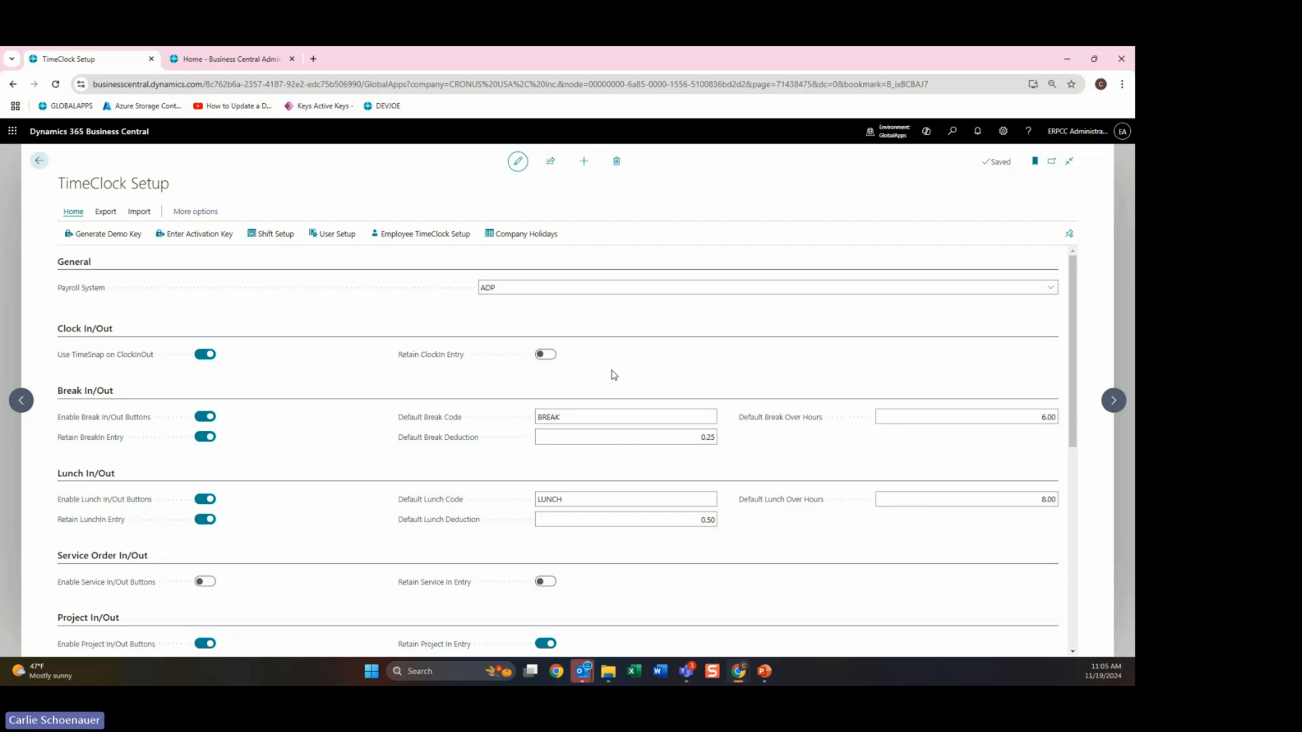
pyautogui.click(545, 354)
# Step: Review the break entry retention option and the default break and lunch codes in TimeClock Setup
pyautogui.moveTo(96, 444)
pyautogui.click(563, 417)
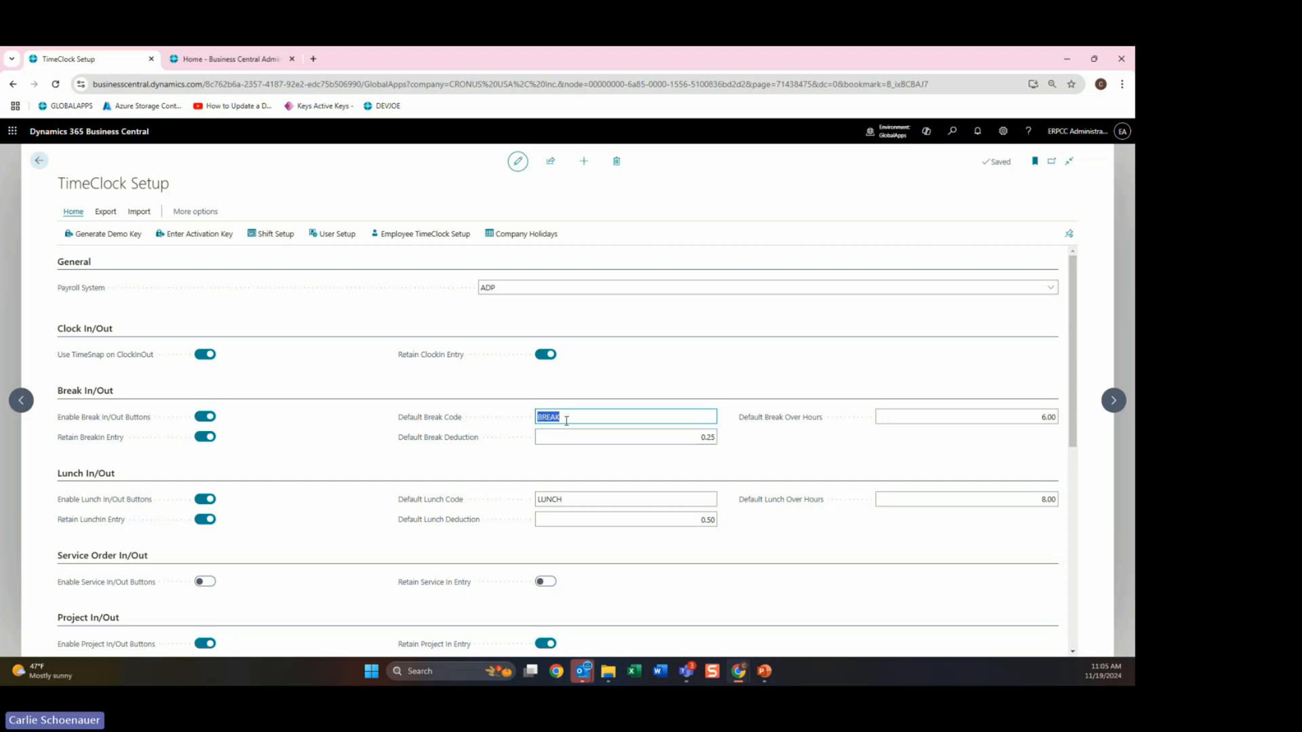
pyautogui.click(563, 419)
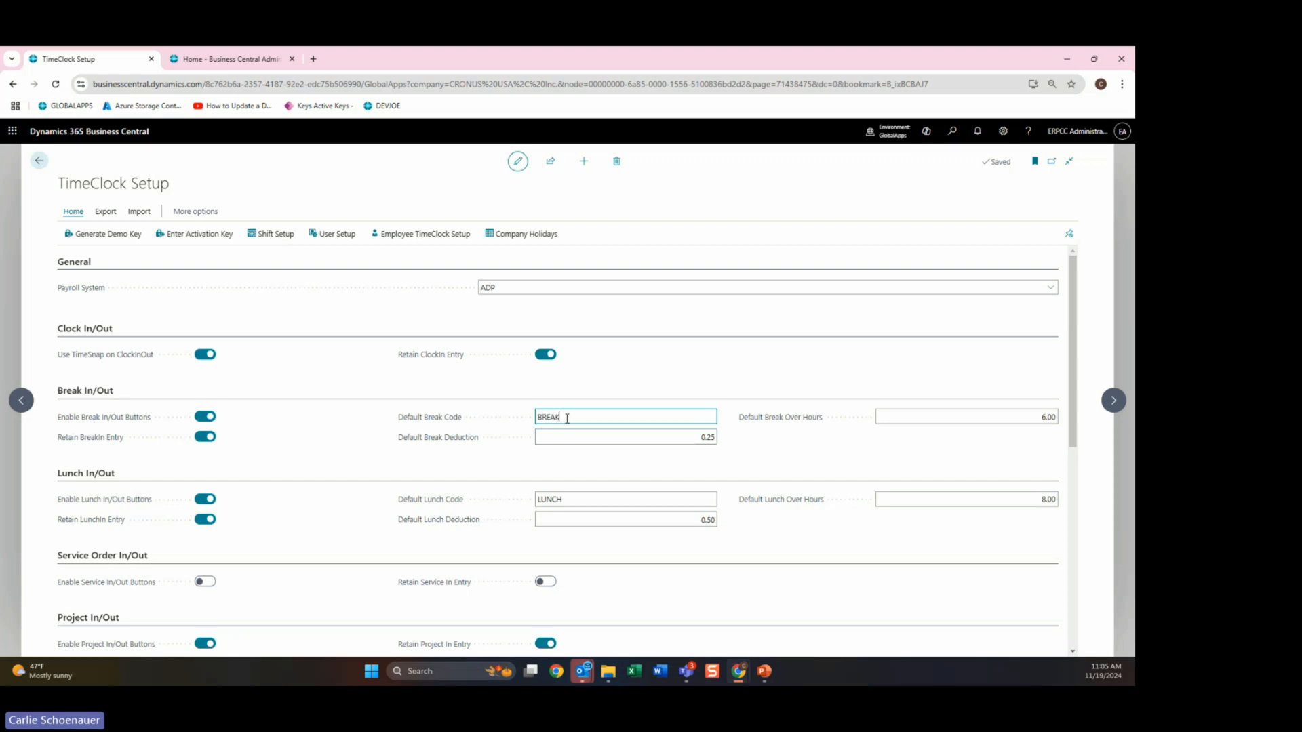
pyautogui.click(581, 499)
pyautogui.click(581, 419)
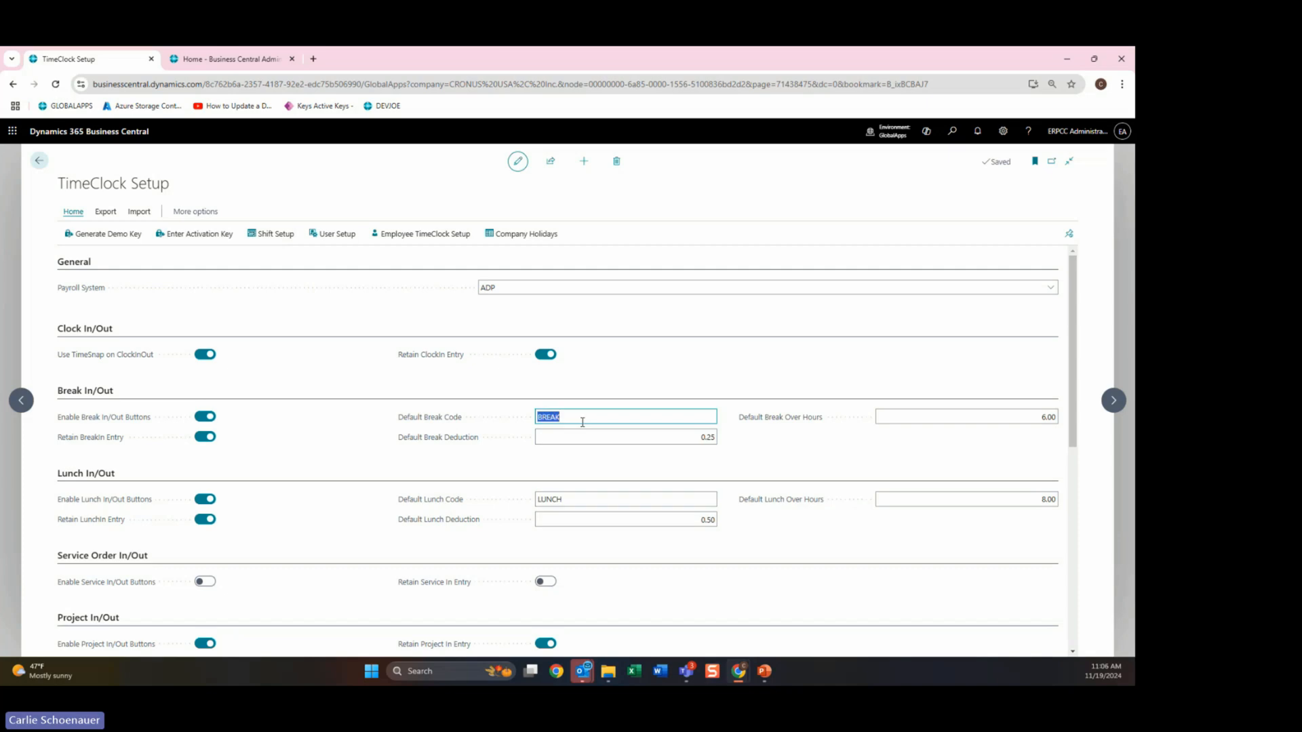
pyautogui.click(580, 500)
# Step: Examine the default deductions and over-hours thresholds for breaks and lunches, including the help text for Default Break Deduction
pyautogui.click(1036, 423)
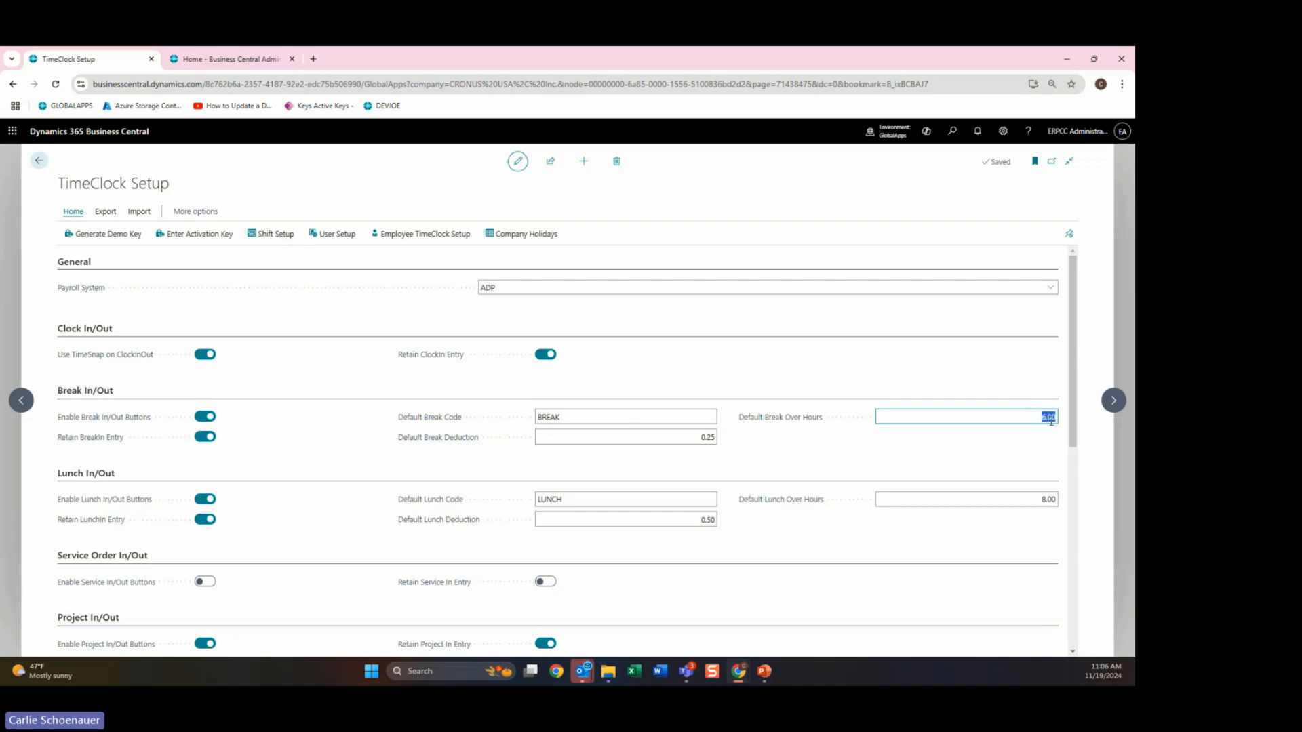
pyautogui.click(686, 437)
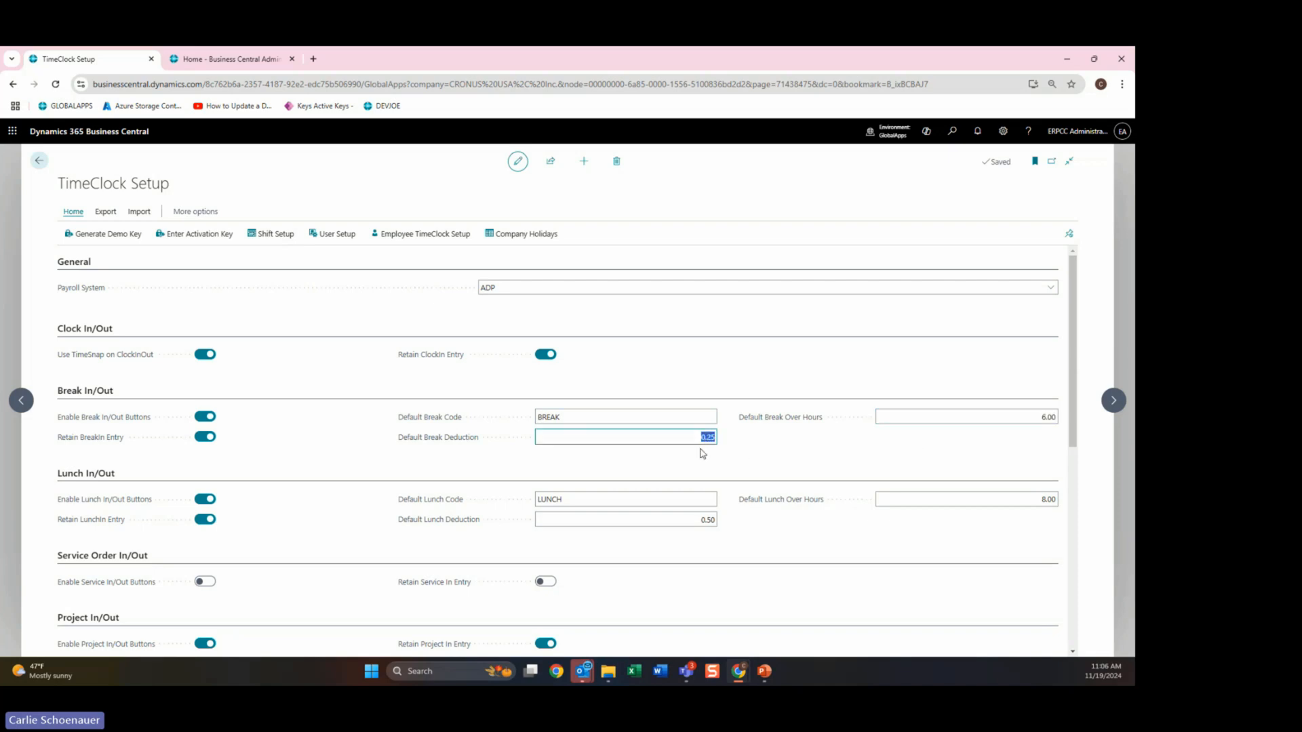
pyautogui.moveTo(440, 448)
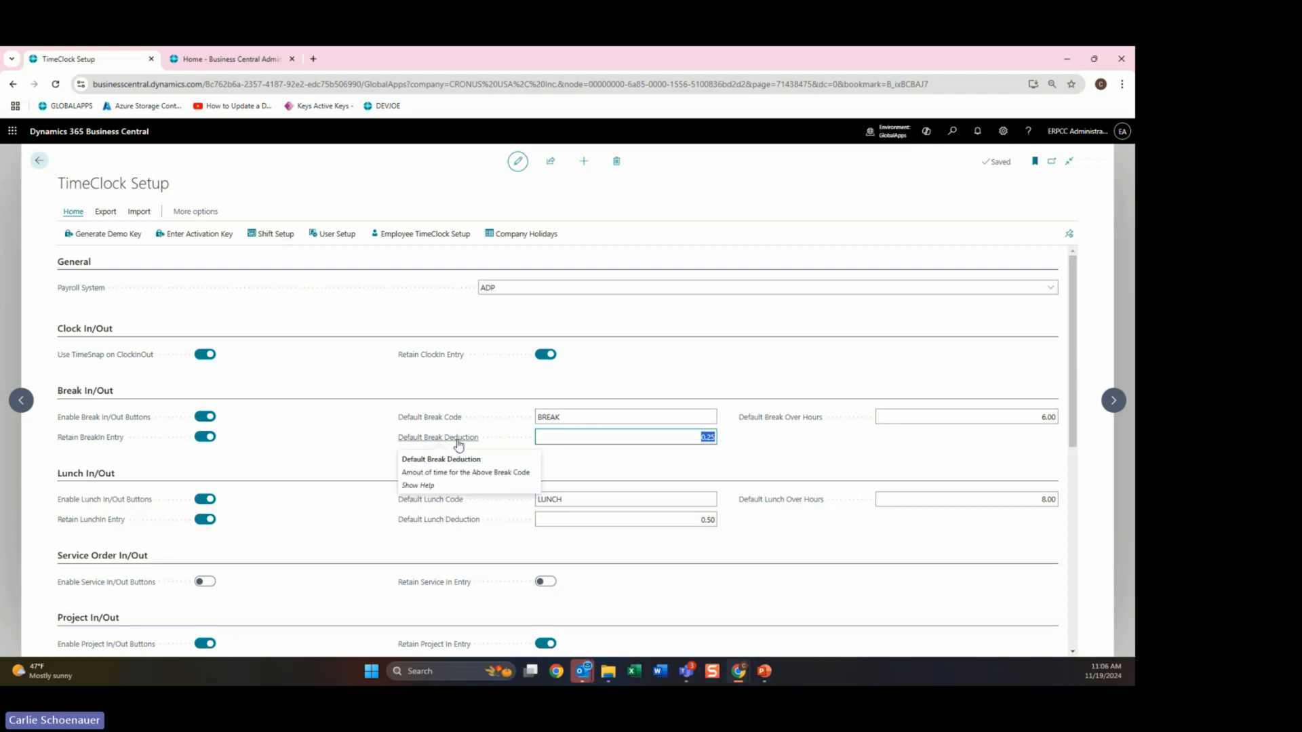
pyautogui.click(966, 421)
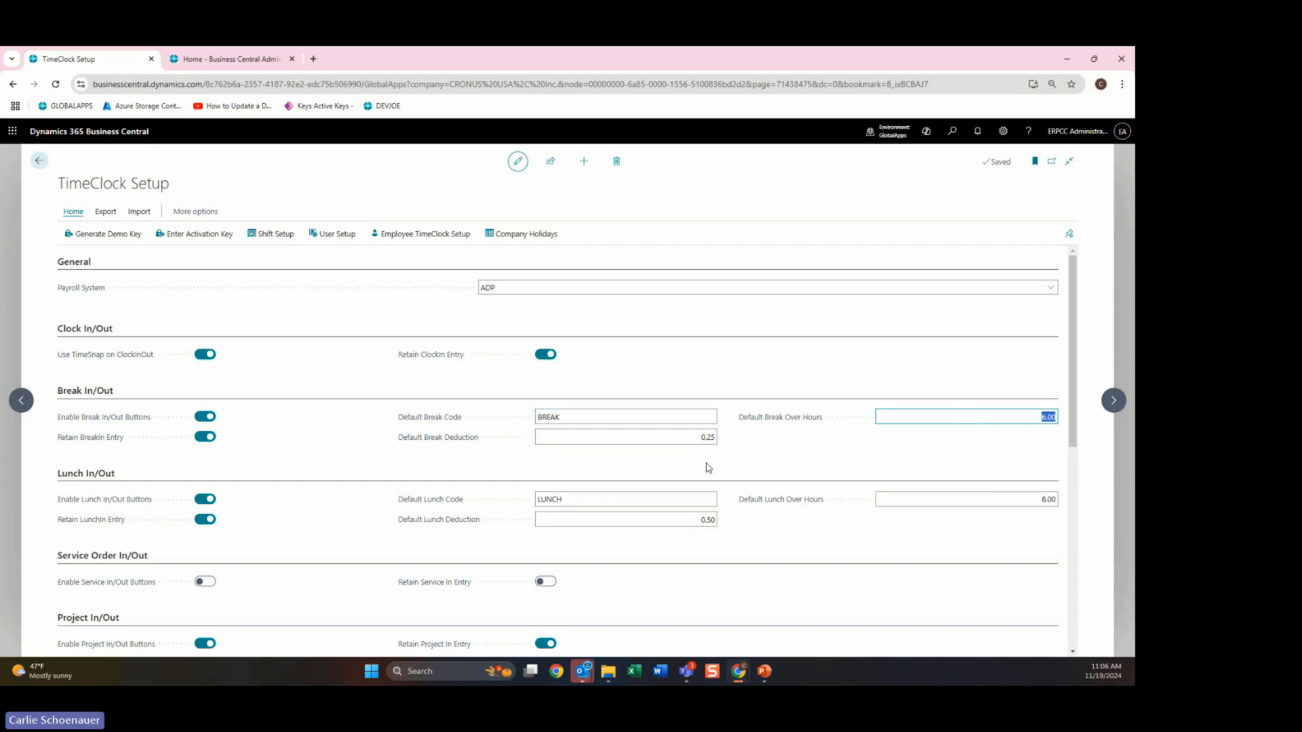
pyautogui.click(707, 439)
pyautogui.click(917, 419)
pyautogui.click(1032, 505)
pyautogui.click(697, 521)
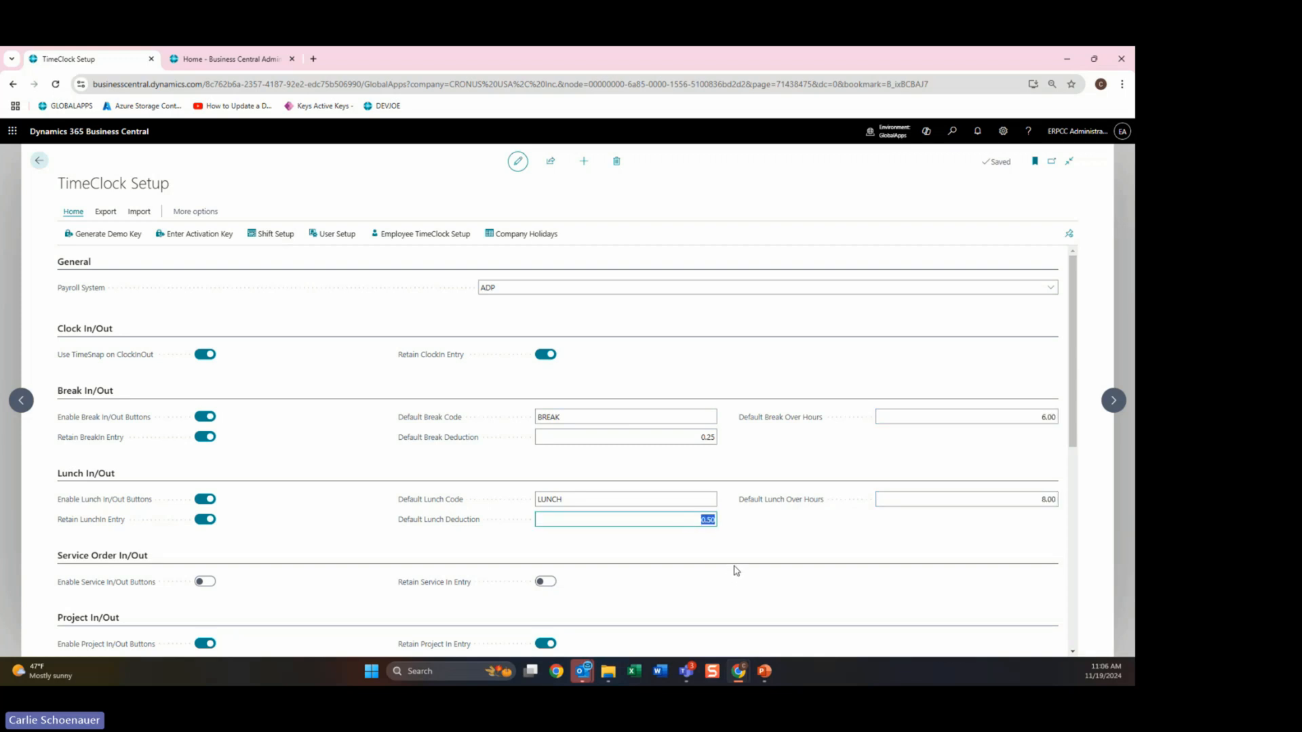
pyautogui.click(807, 544)
# Step: Review the Project In/Out button option and the HR time-off approval, approval email, absence and vacation button settings
pyautogui.moveTo(1072, 430); pyautogui.dragTo(1066, 563)
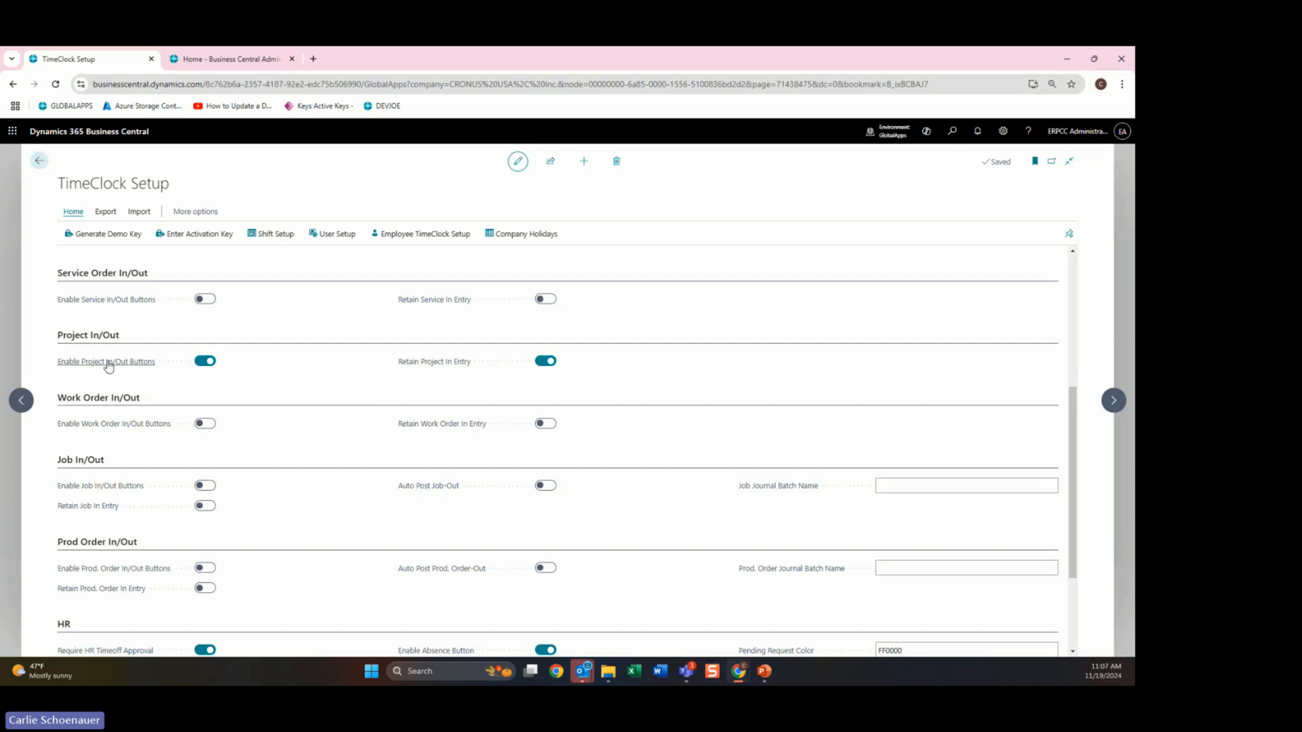
pyautogui.moveTo(107, 362)
pyautogui.moveTo(1072, 407); pyautogui.dragTo(1073, 505)
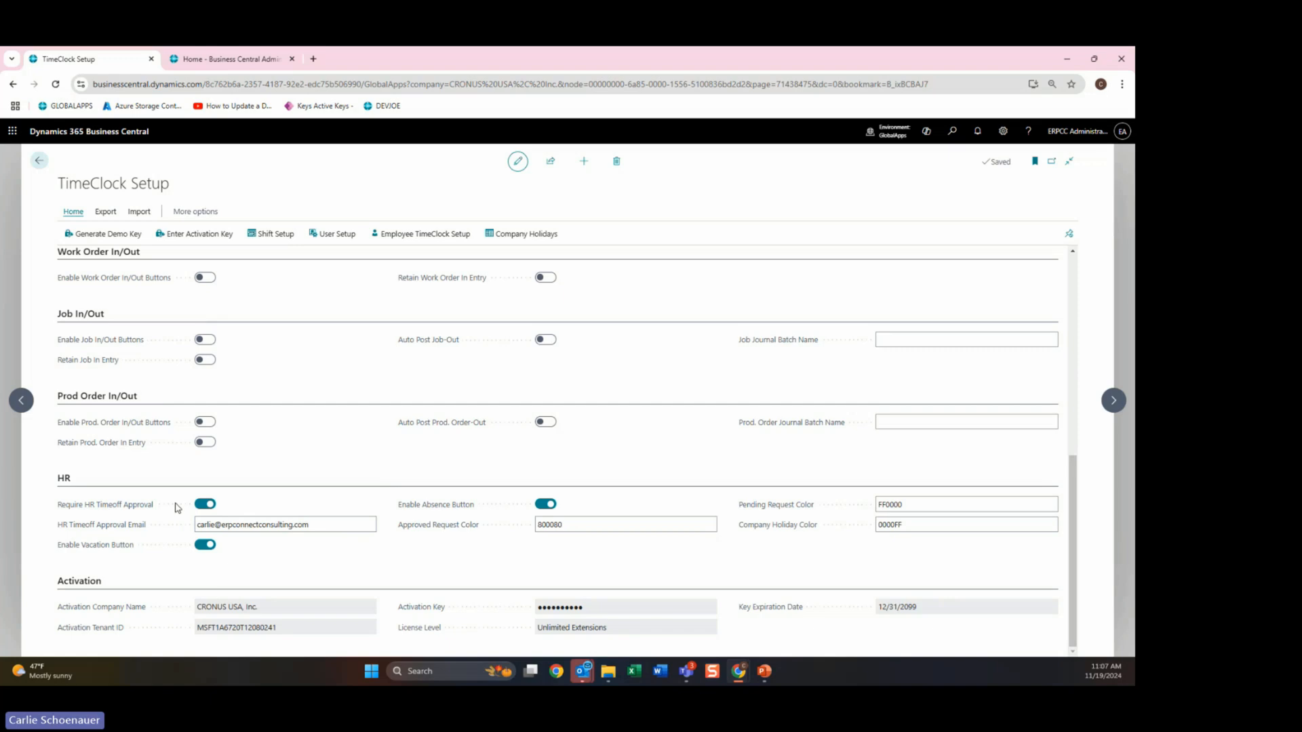
pyautogui.click(265, 528)
pyautogui.moveTo(437, 512)
pyautogui.moveTo(87, 511)
pyautogui.moveTo(129, 552)
# Step: Examine the approved request, pending request and company holiday color settings, including the help text for Approved Request Color
pyautogui.click(462, 532)
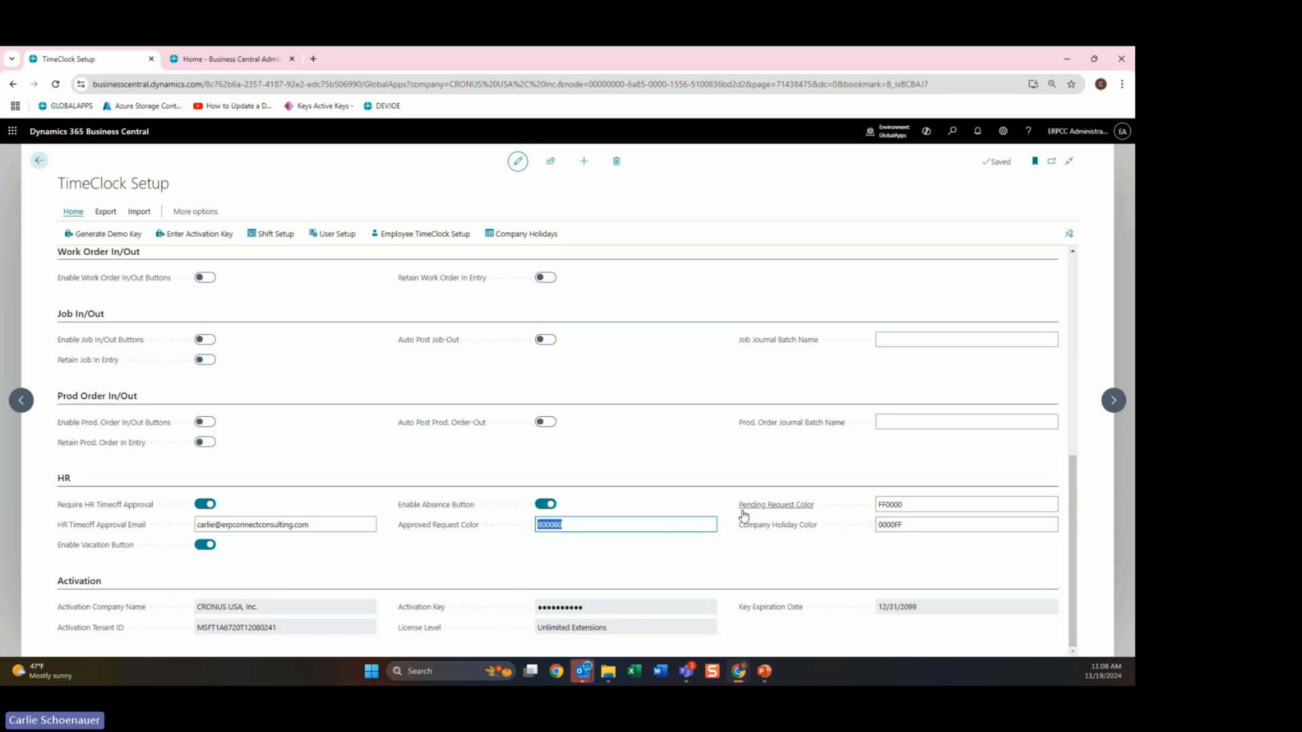
pyautogui.click(926, 505)
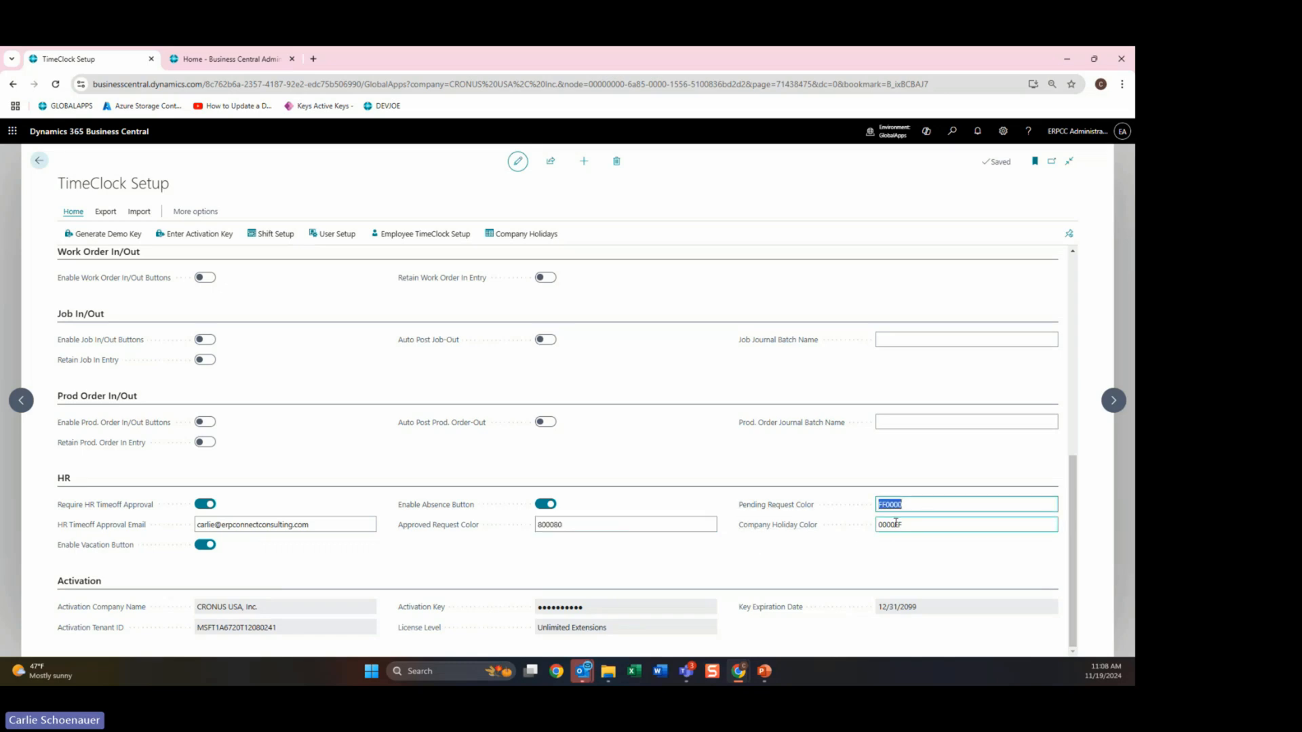
pyautogui.click(935, 522)
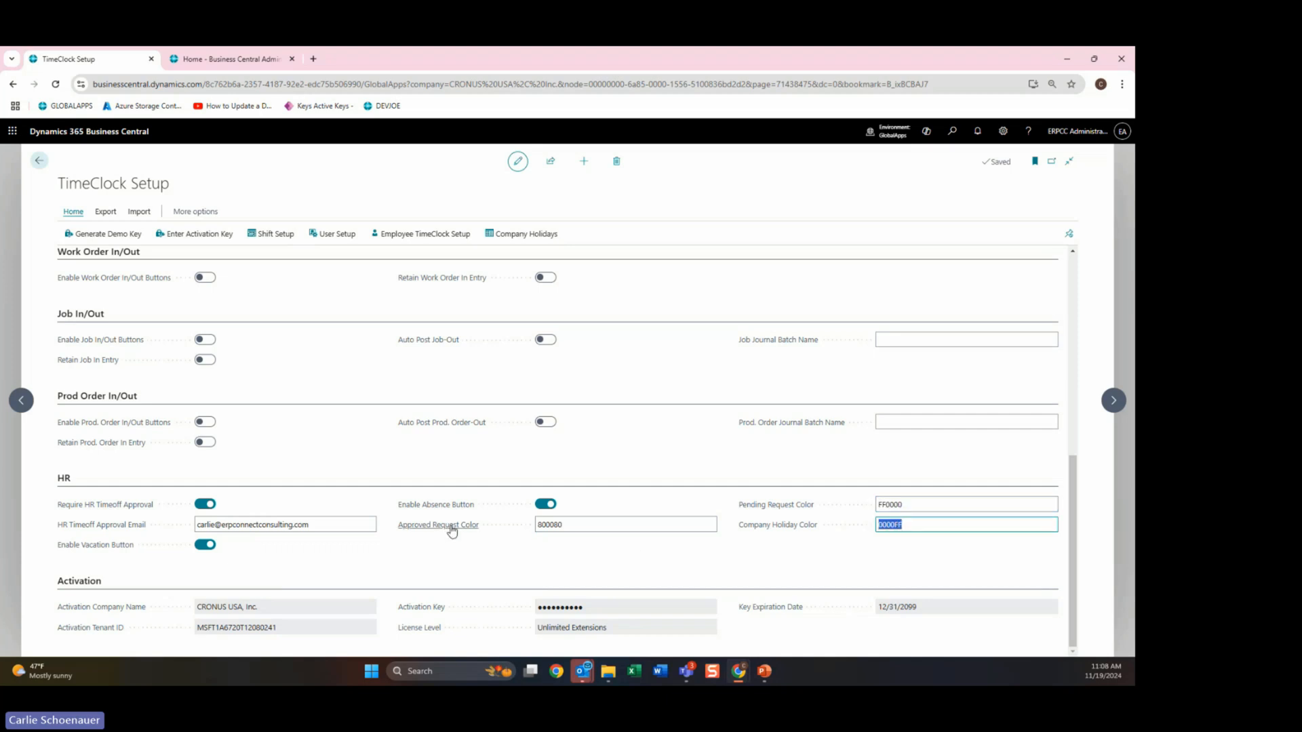
pyautogui.moveTo(453, 535)
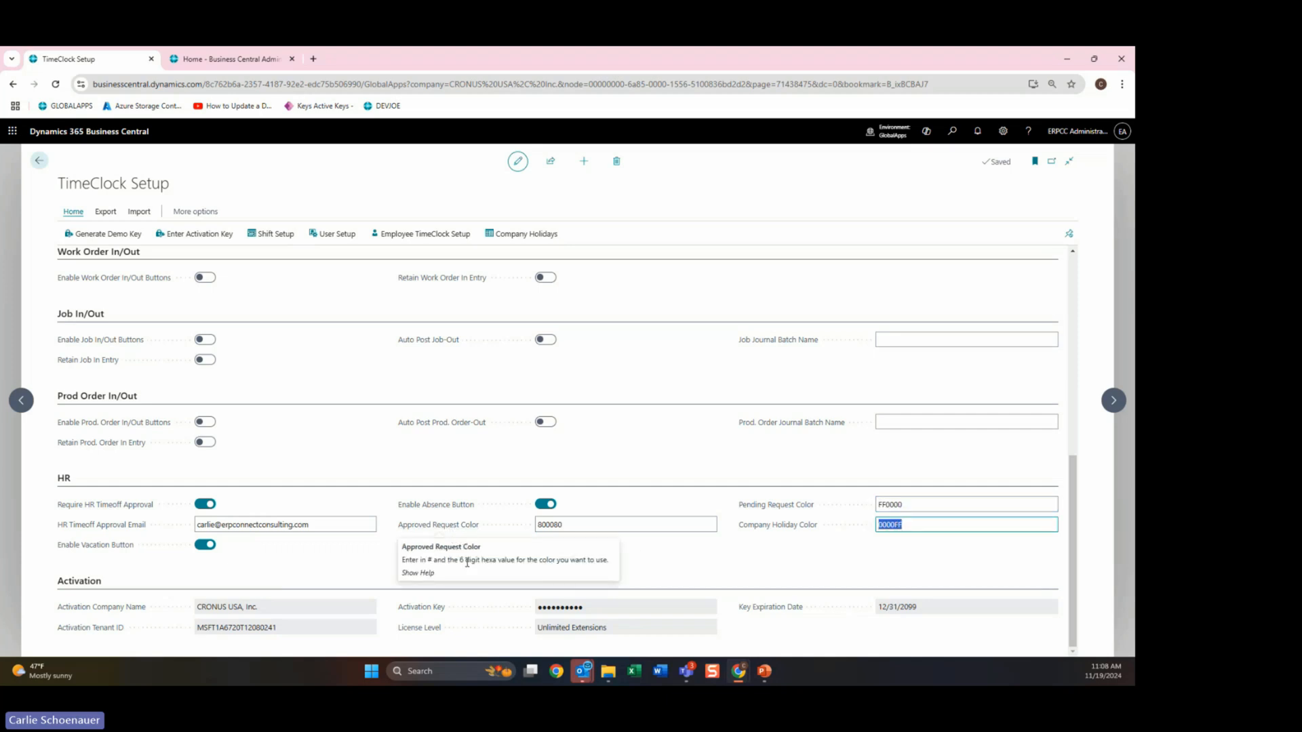
pyautogui.moveTo(467, 562)
pyautogui.mouseDown()
pyautogui.moveTo(518, 573)
pyautogui.moveTo(468, 555)
pyautogui.mouseUp()
pyautogui.click(516, 563)
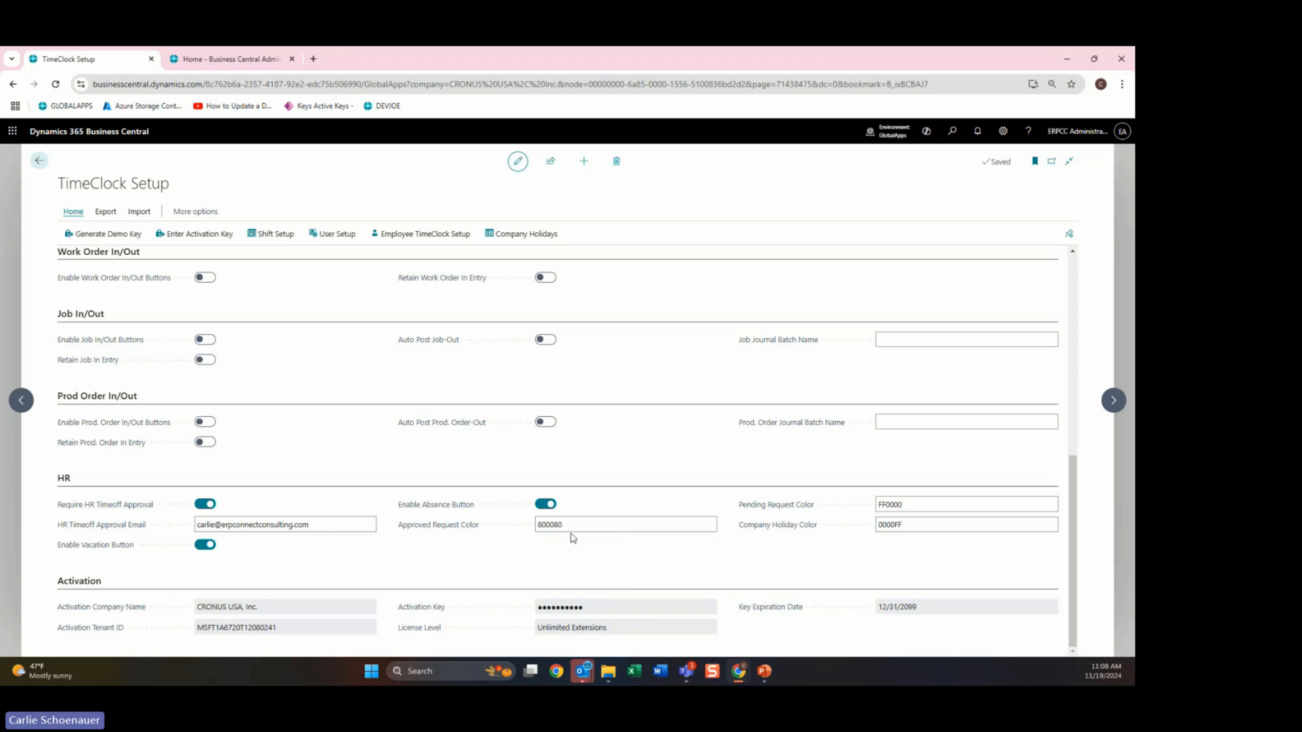
pyautogui.press('Tab')
pyautogui.press('Tab')
pyautogui.press('Tab')
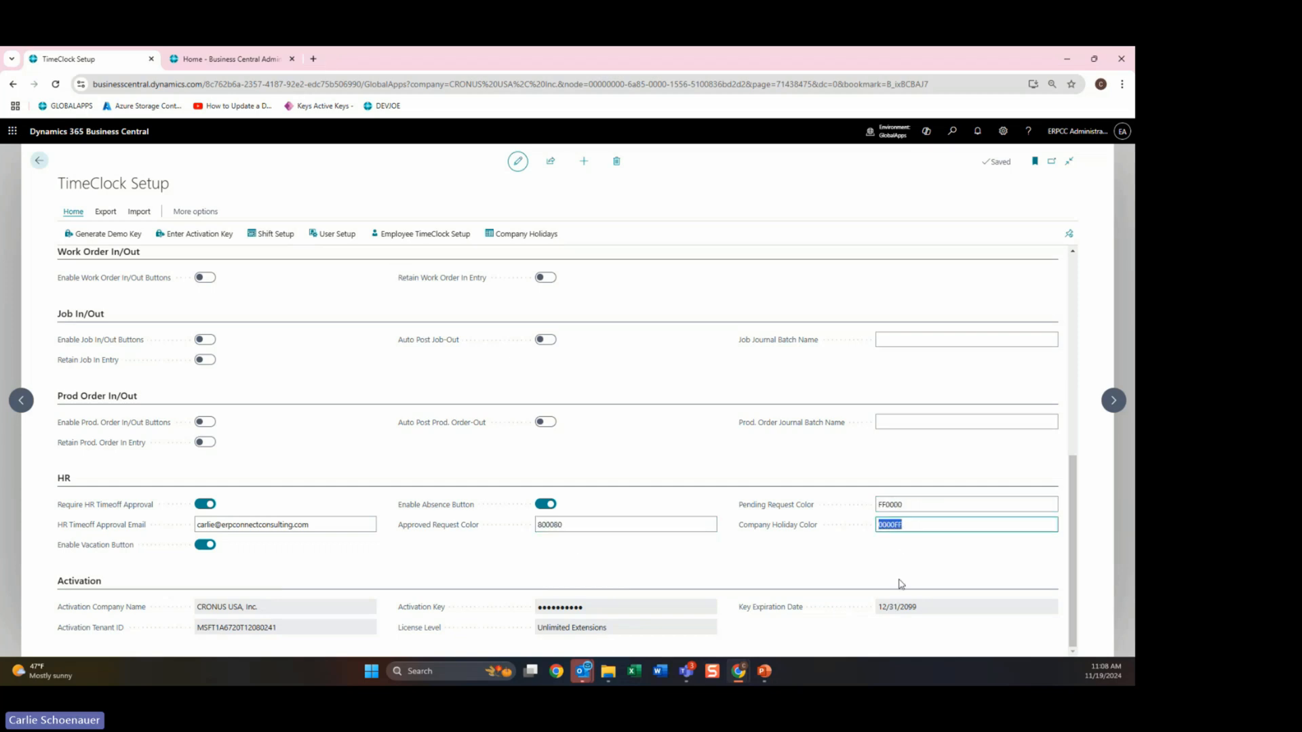
pyautogui.click(615, 582)
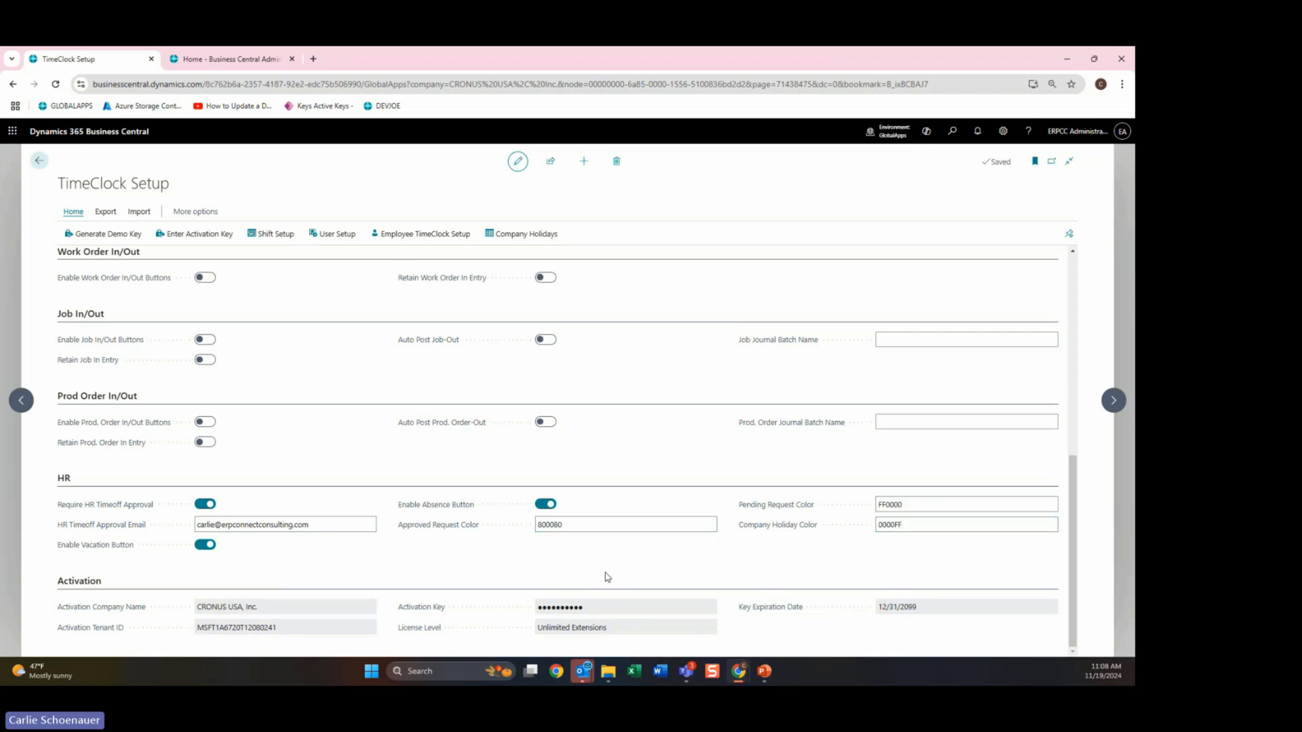
pyautogui.click(562, 527)
pyautogui.click(813, 572)
# Step: Review the TimeClock shift list, and check the ADMIN user's TimeClock and HRMS administration rights in the user setup
pyautogui.scroll(6, 1049, 389)
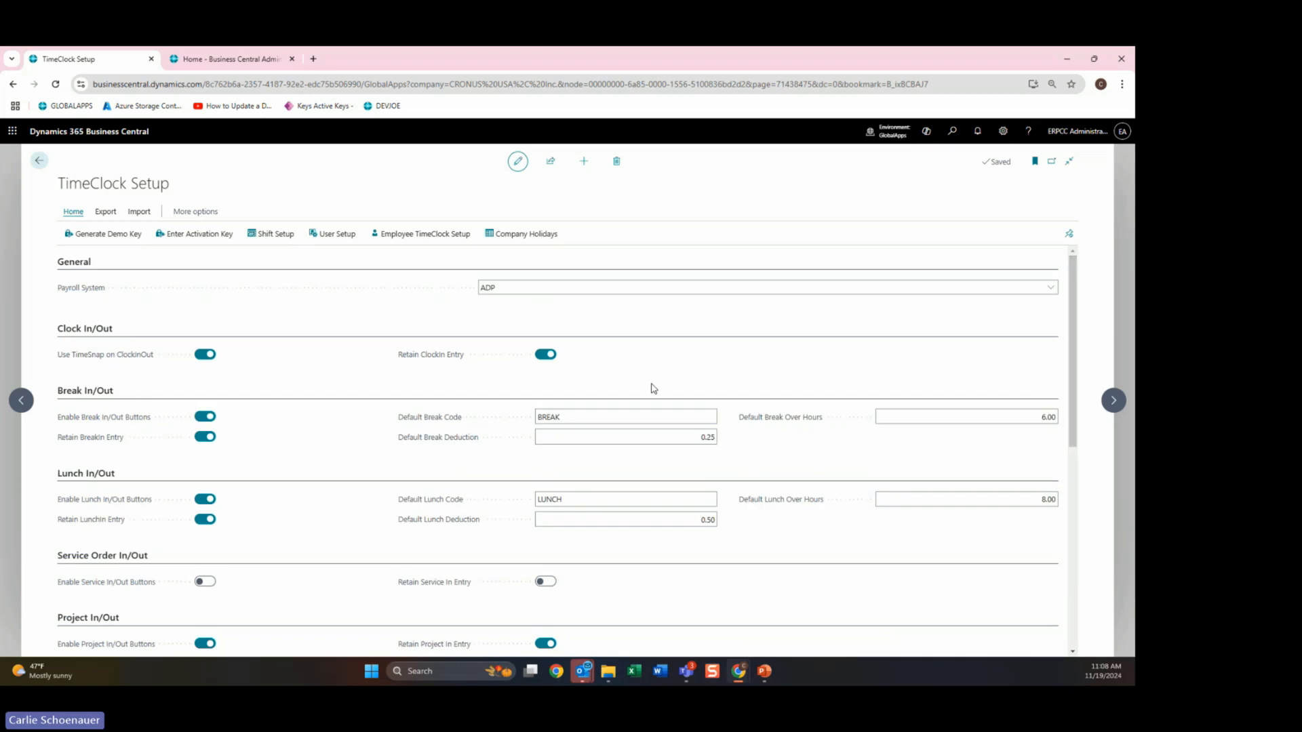
pyautogui.click(271, 234)
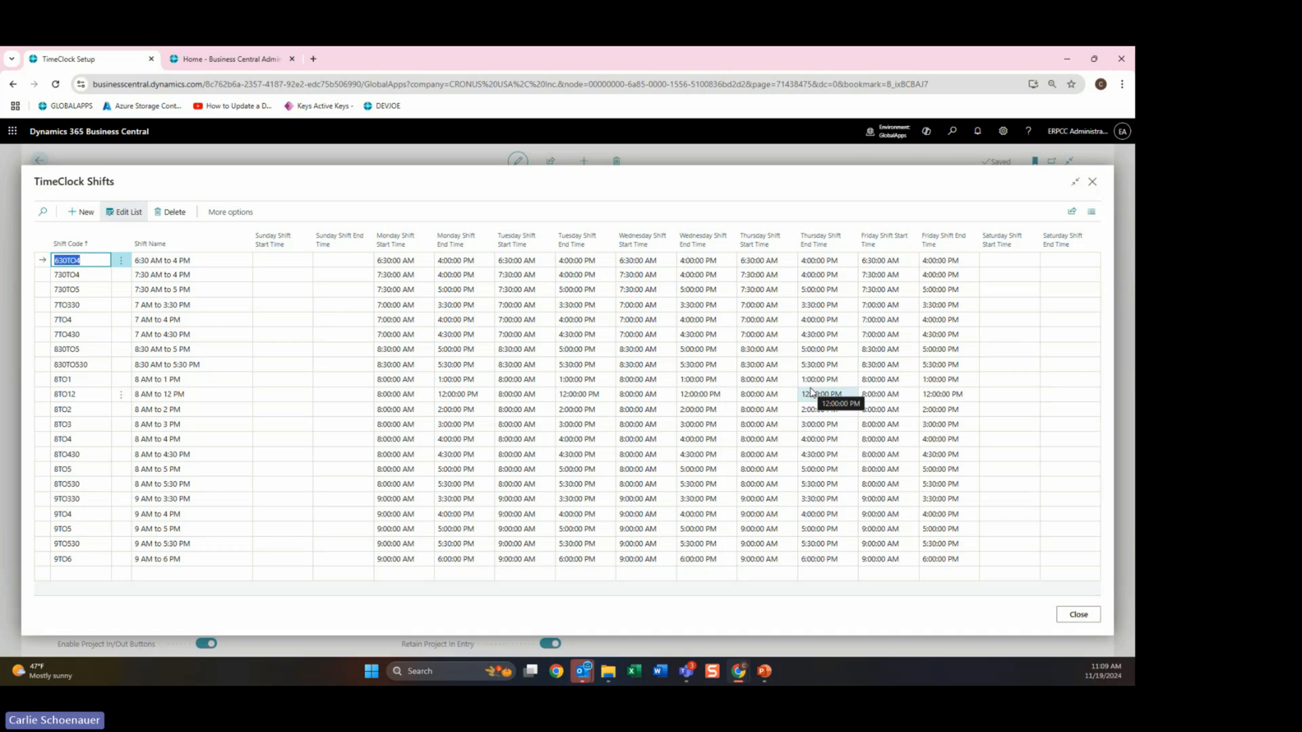
pyautogui.click(1092, 182)
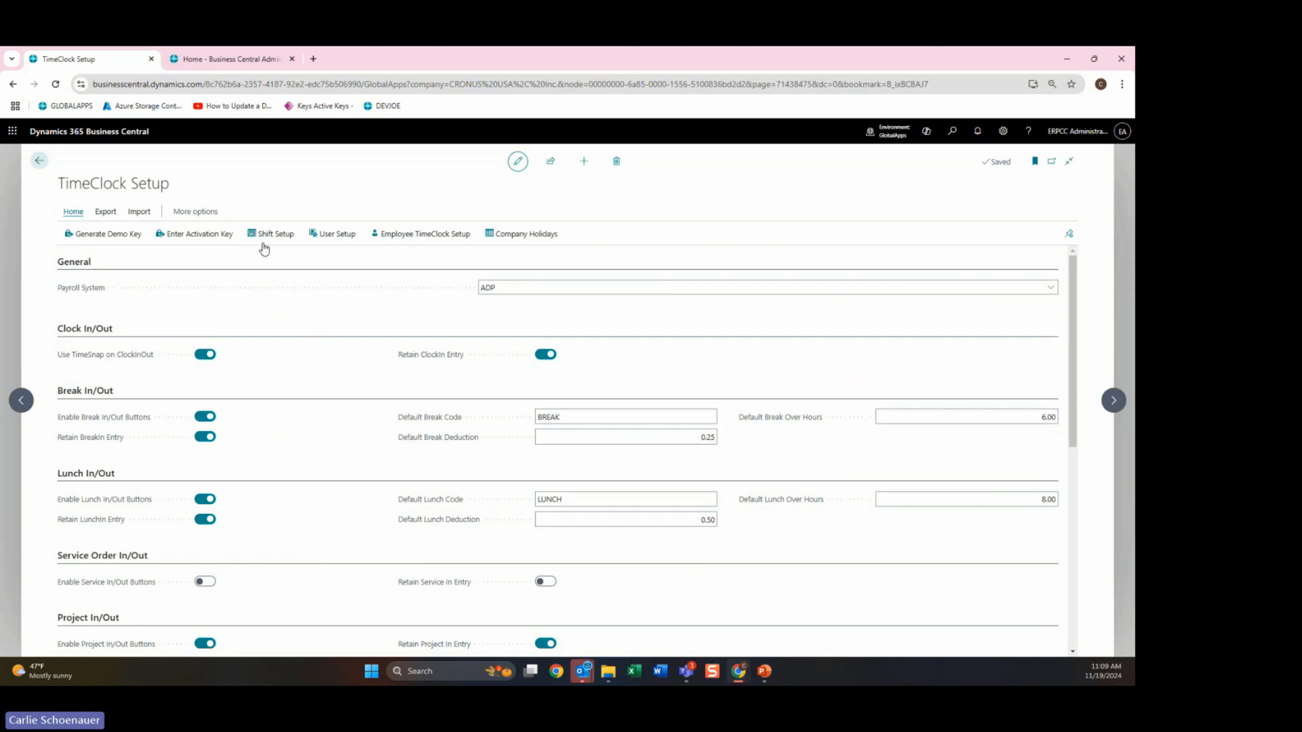
pyautogui.click(329, 234)
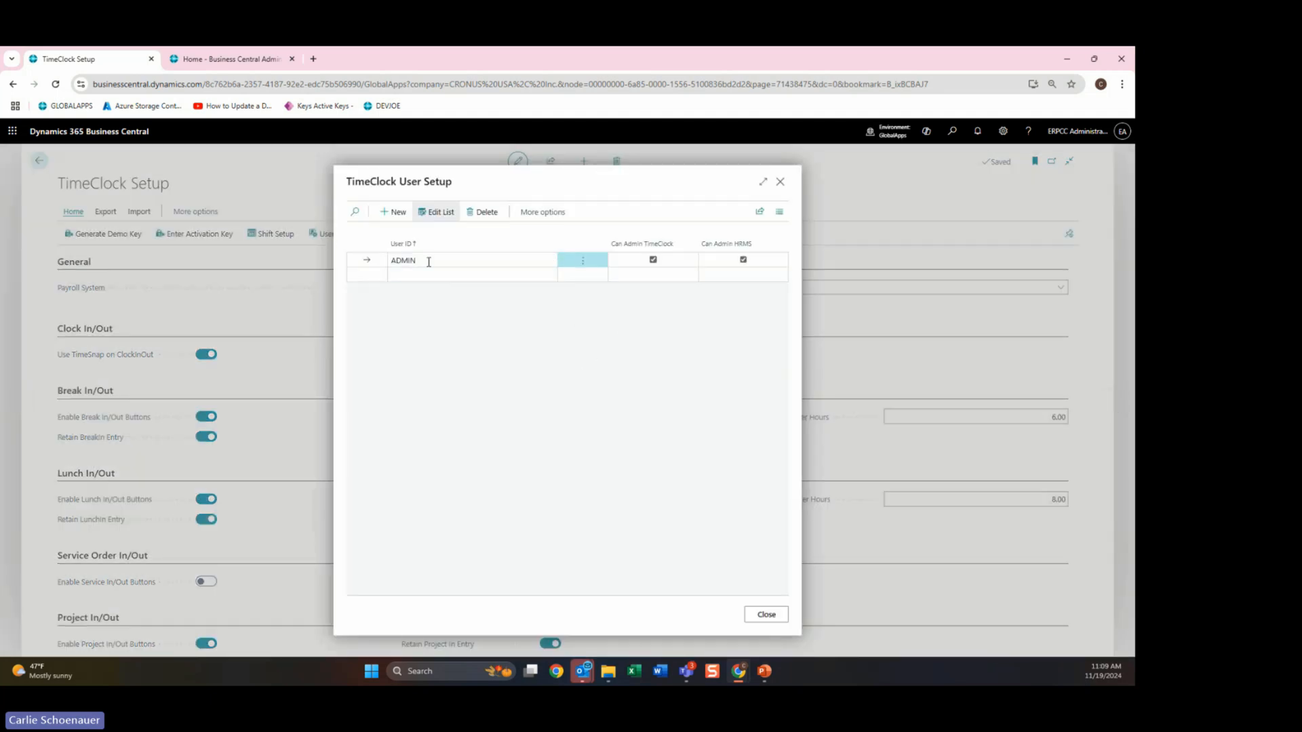
pyautogui.click(427, 261)
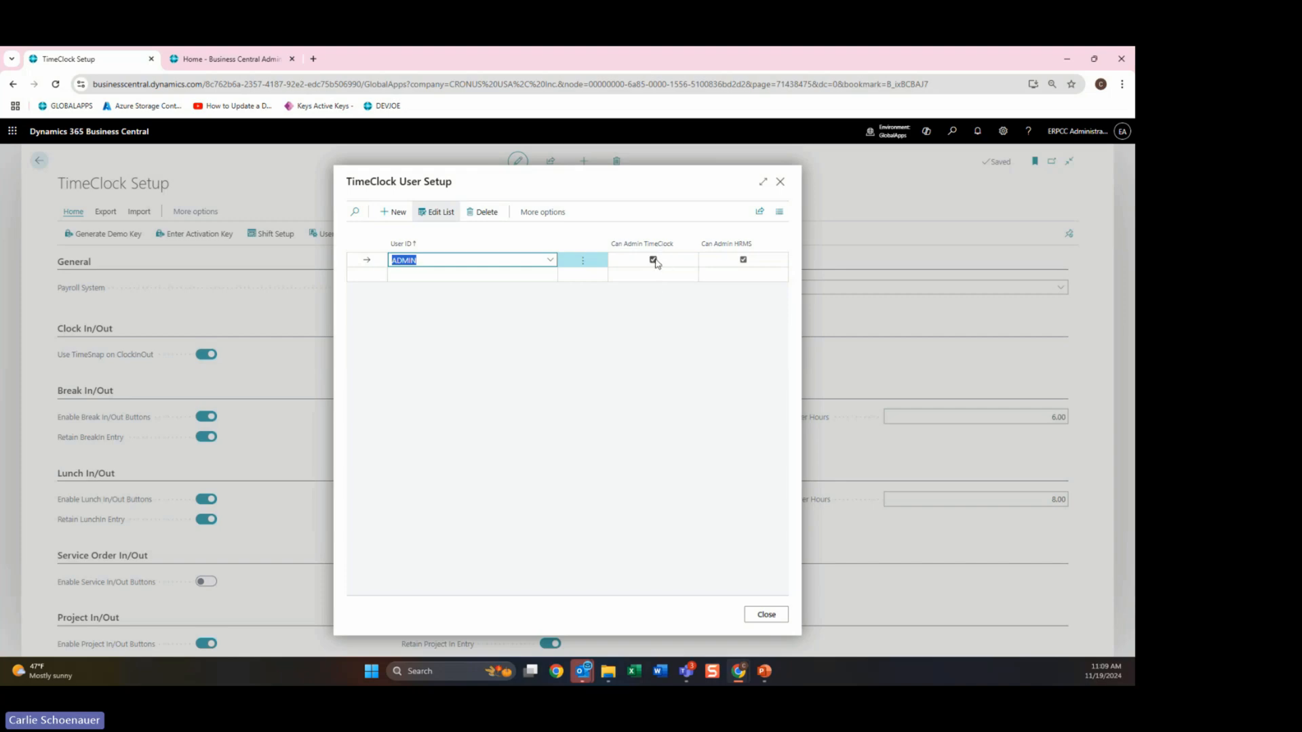
pyautogui.click(743, 259)
pyautogui.click(766, 614)
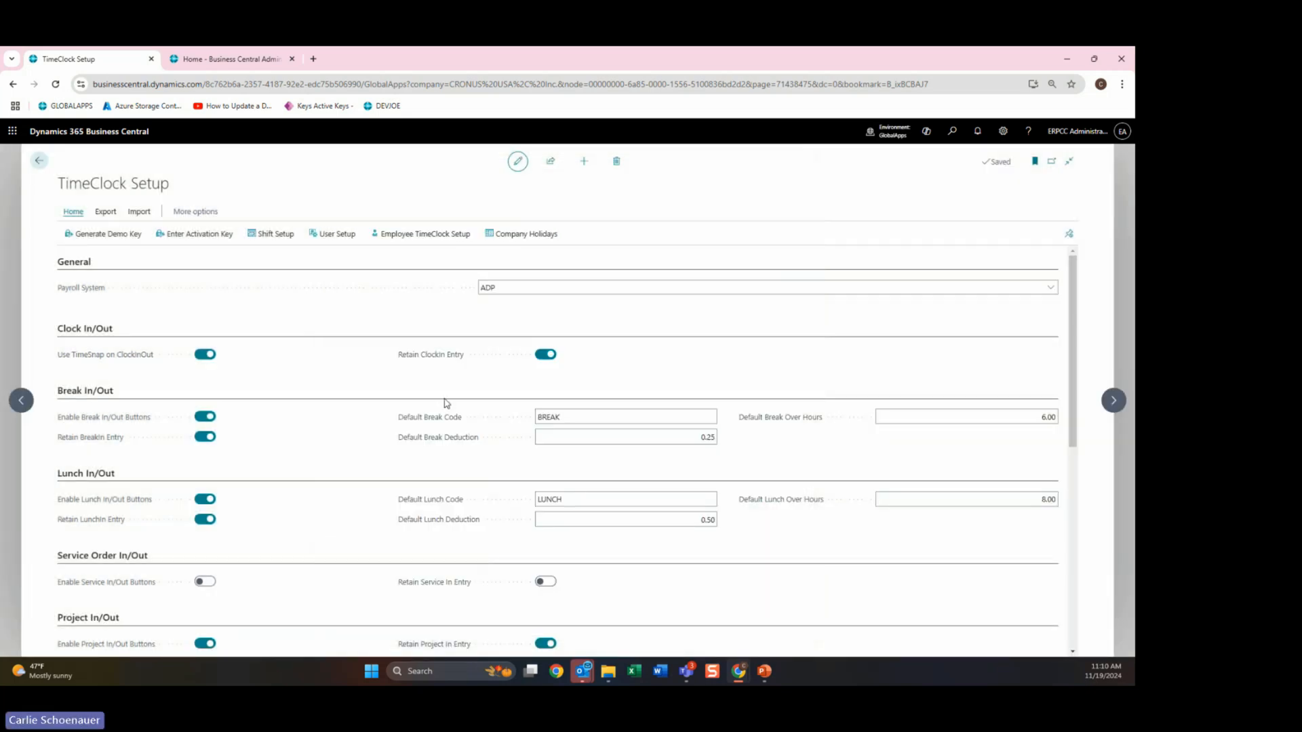
# Step: Open the TimeClock employee setup and check the payroll employee numbers of the first two employees
pyautogui.click(432, 236)
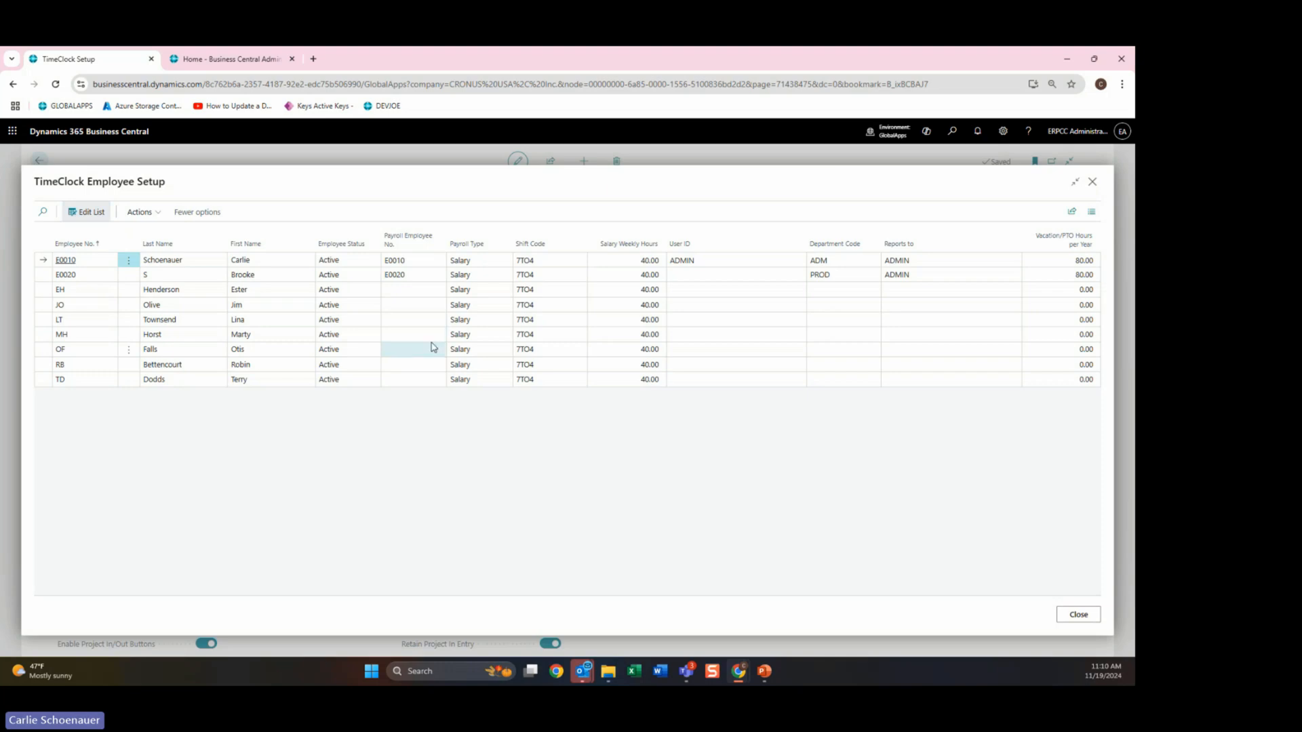
pyautogui.click(414, 276)
pyautogui.click(419, 264)
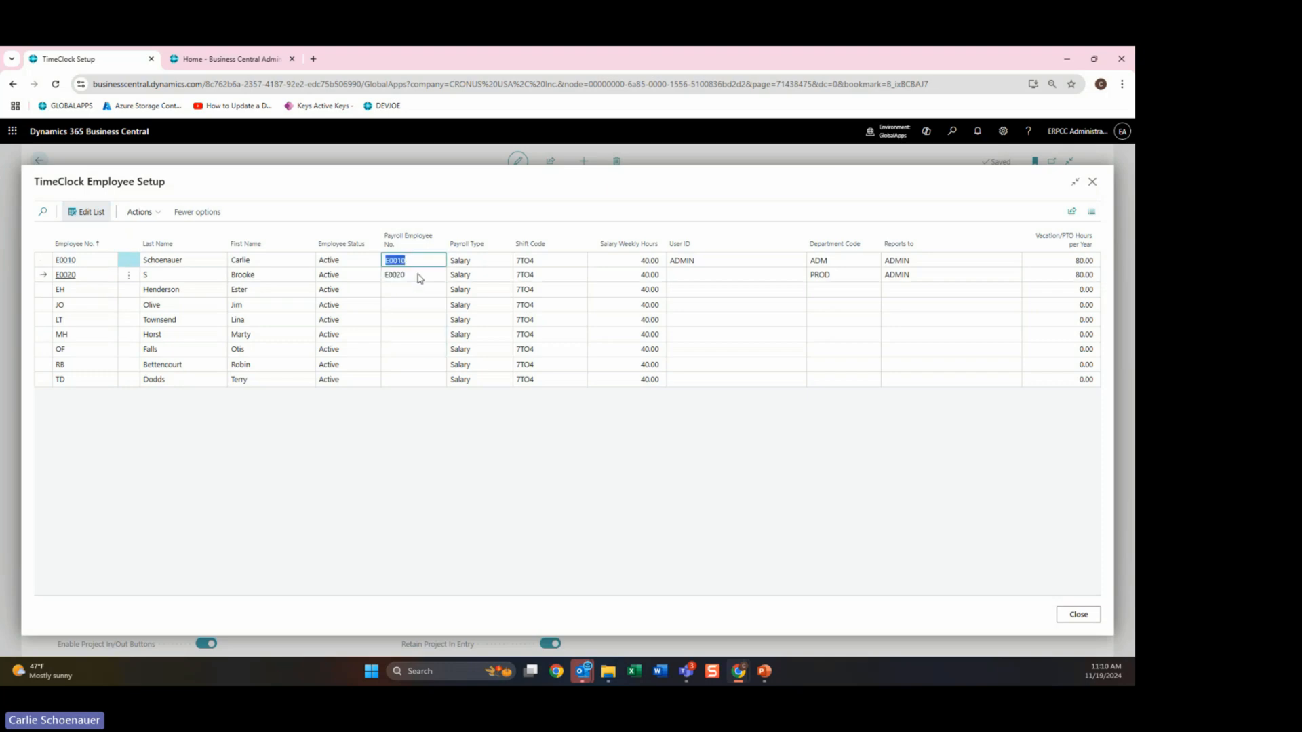
pyautogui.click(417, 277)
pyautogui.click(414, 263)
# Step: View the available payroll types and check the assigned shift code for the first employee
pyautogui.click(552, 262)
pyautogui.click(493, 263)
pyautogui.click(575, 265)
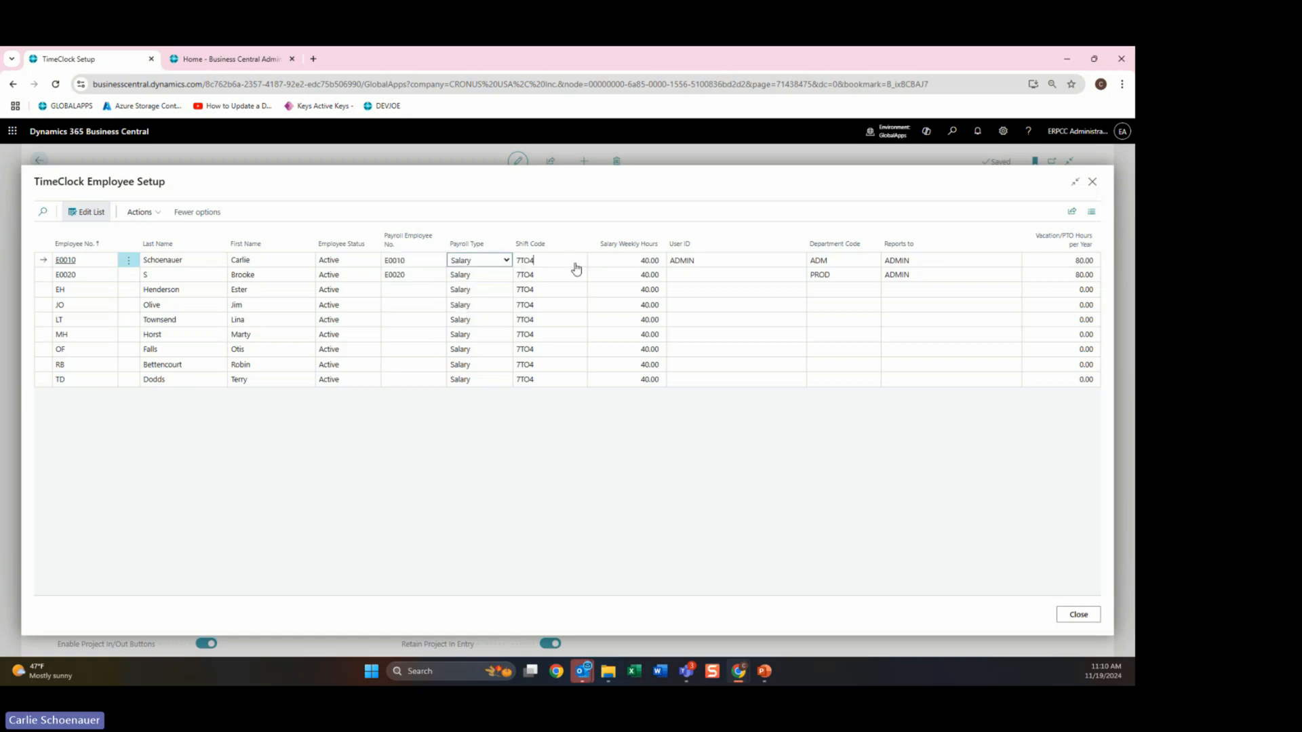
pyautogui.click(574, 264)
pyautogui.click(502, 264)
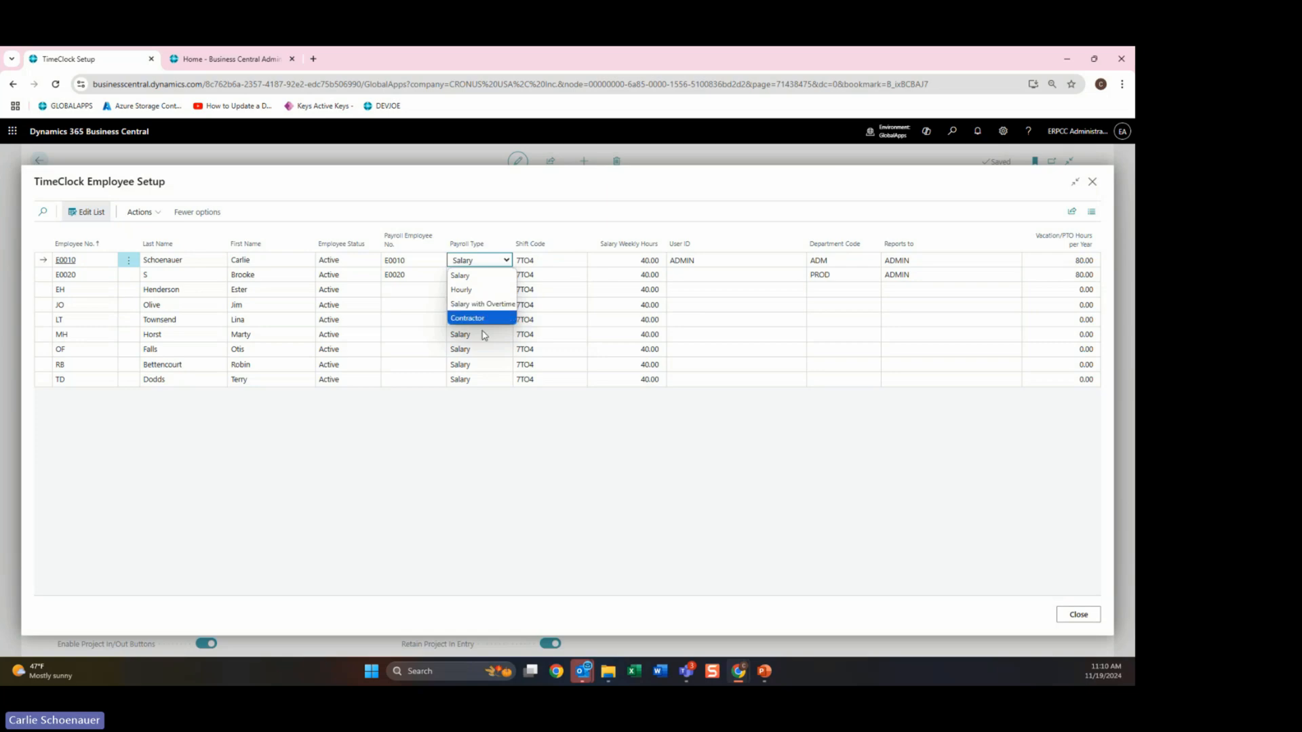
pyautogui.click(542, 260)
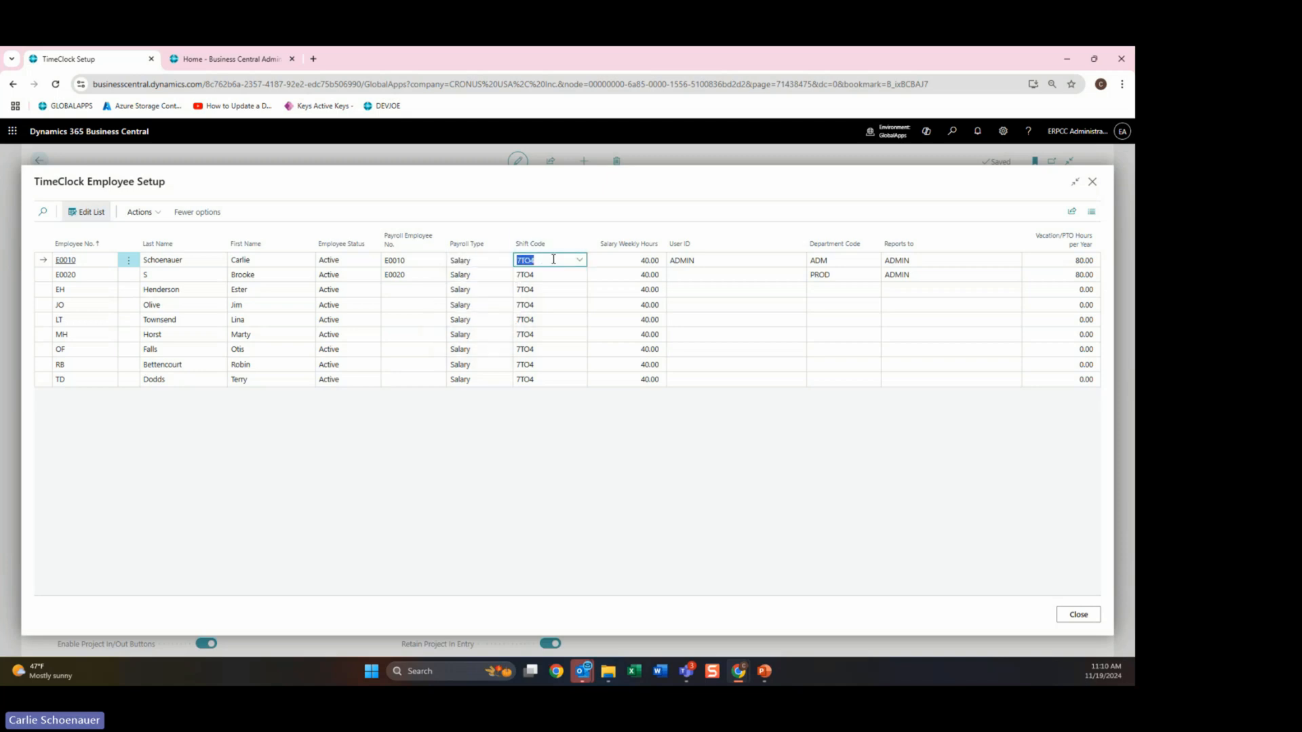
# Step: Check the first employee's weekly hours, user ID and yearly vacation/PTO hours, and close the employee setup
pyautogui.click(617, 261)
pyautogui.click(704, 260)
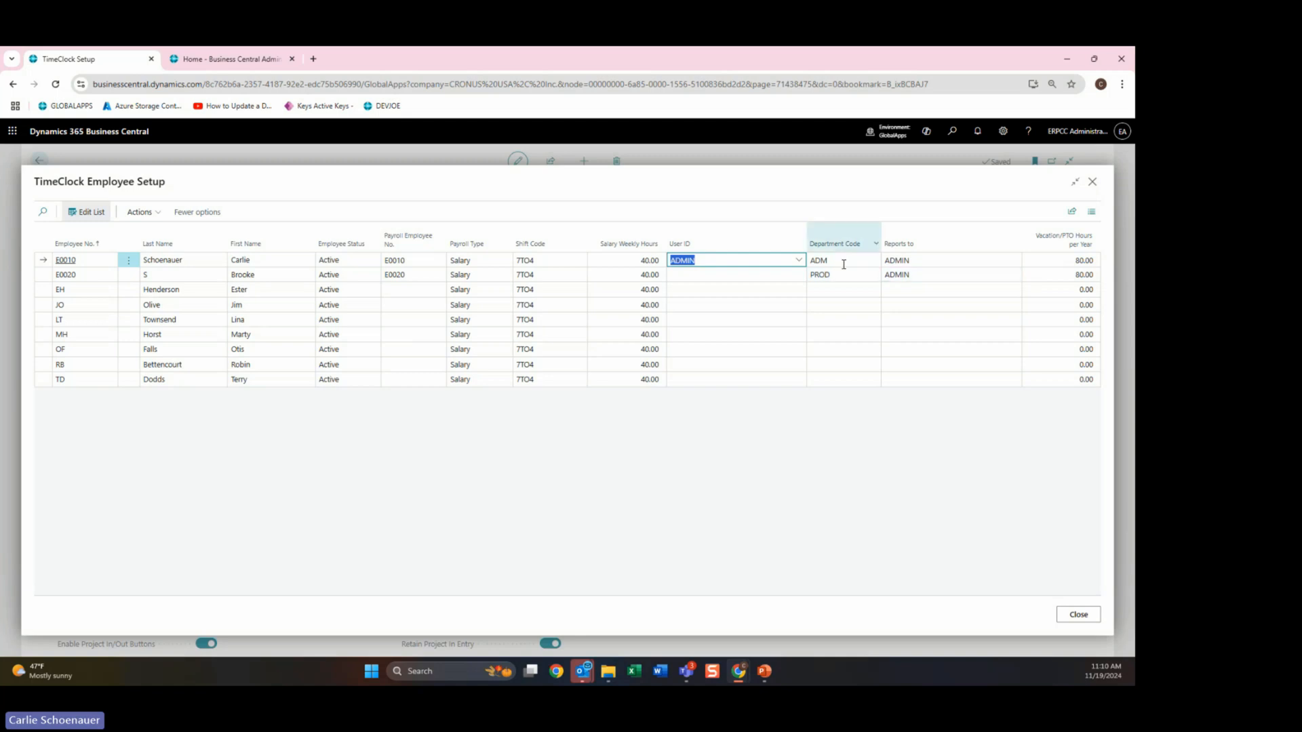
pyautogui.click(960, 438)
pyautogui.click(1086, 260)
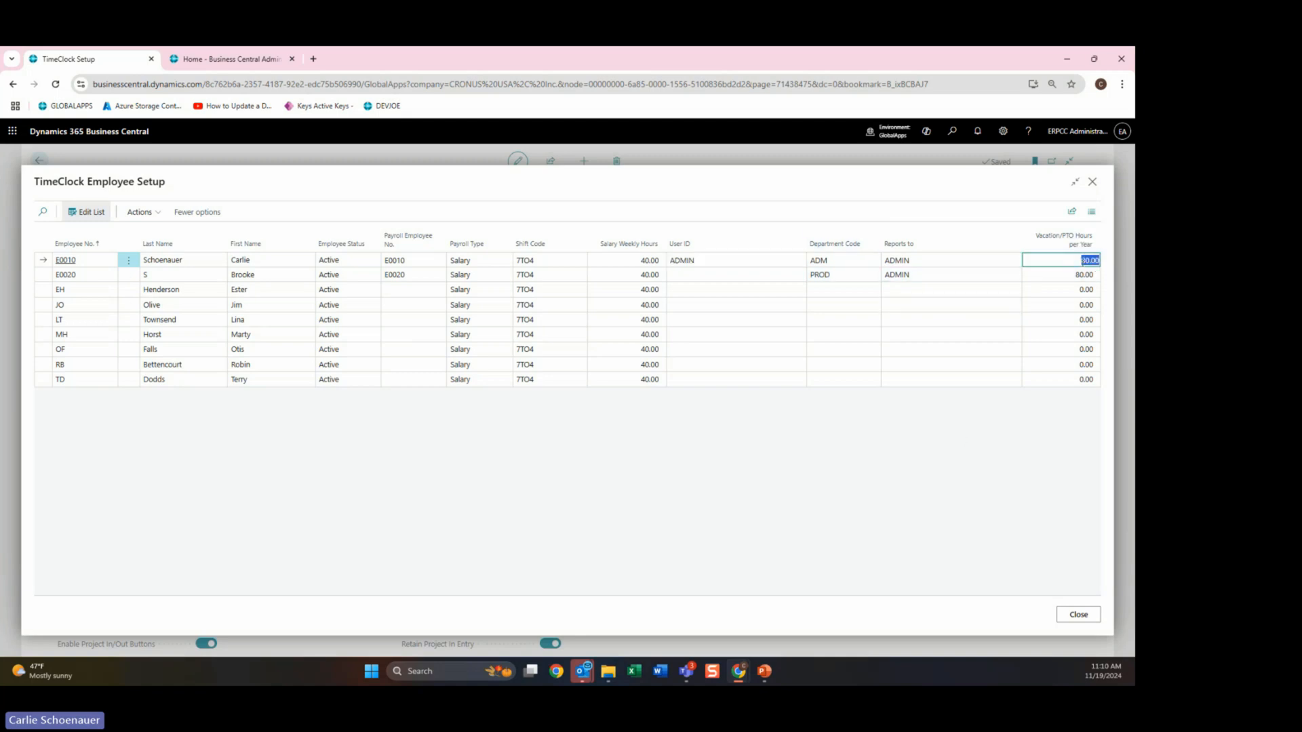
pyautogui.click(1078, 260)
pyautogui.doubleClick(1079, 261)
pyautogui.click(1104, 271)
pyautogui.click(1072, 616)
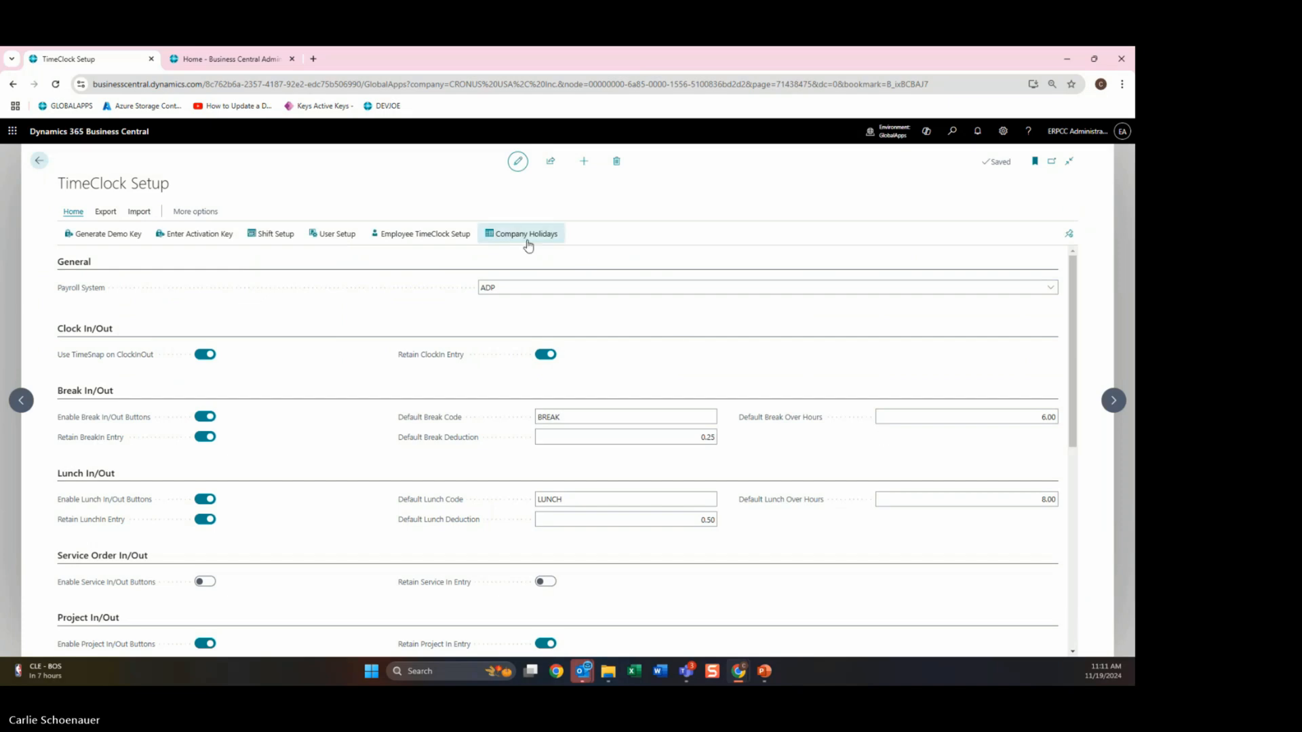
# Step: Review the company holidays list, close it, and return from TimeClock Setup to the home page
pyautogui.click(526, 235)
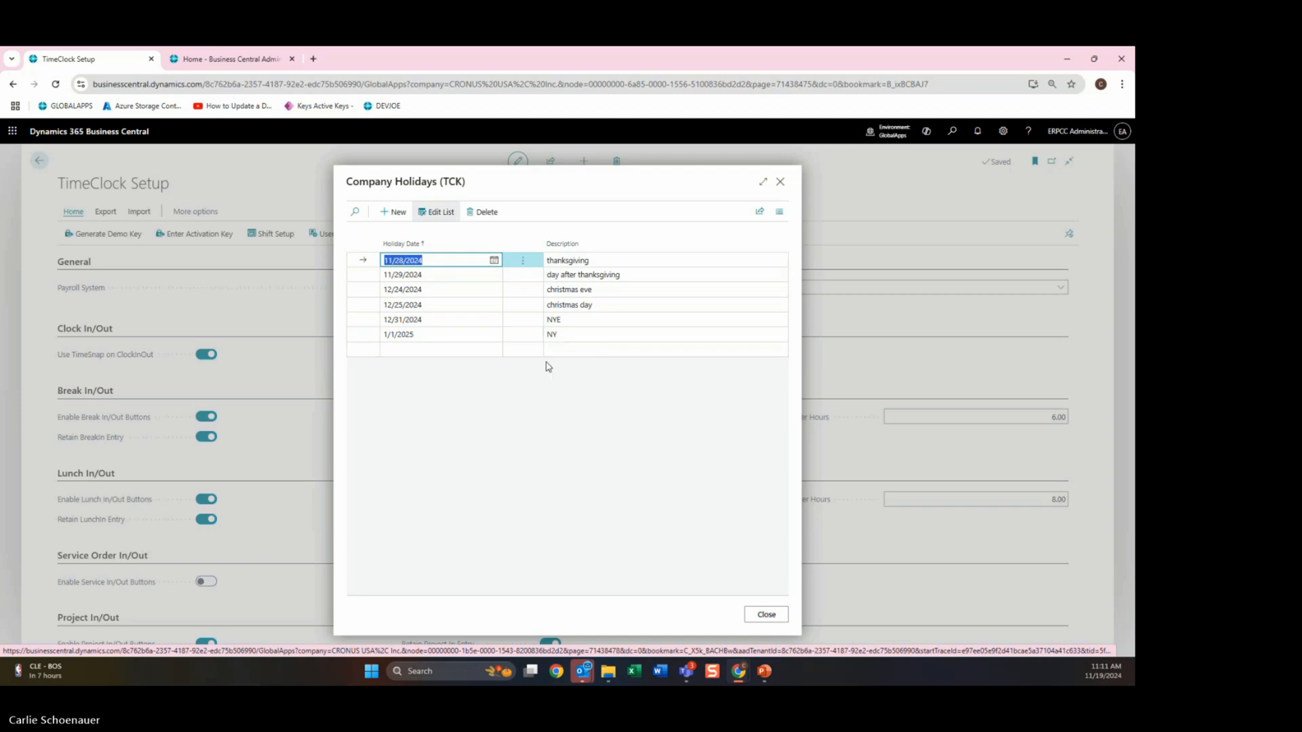
pyautogui.click(781, 182)
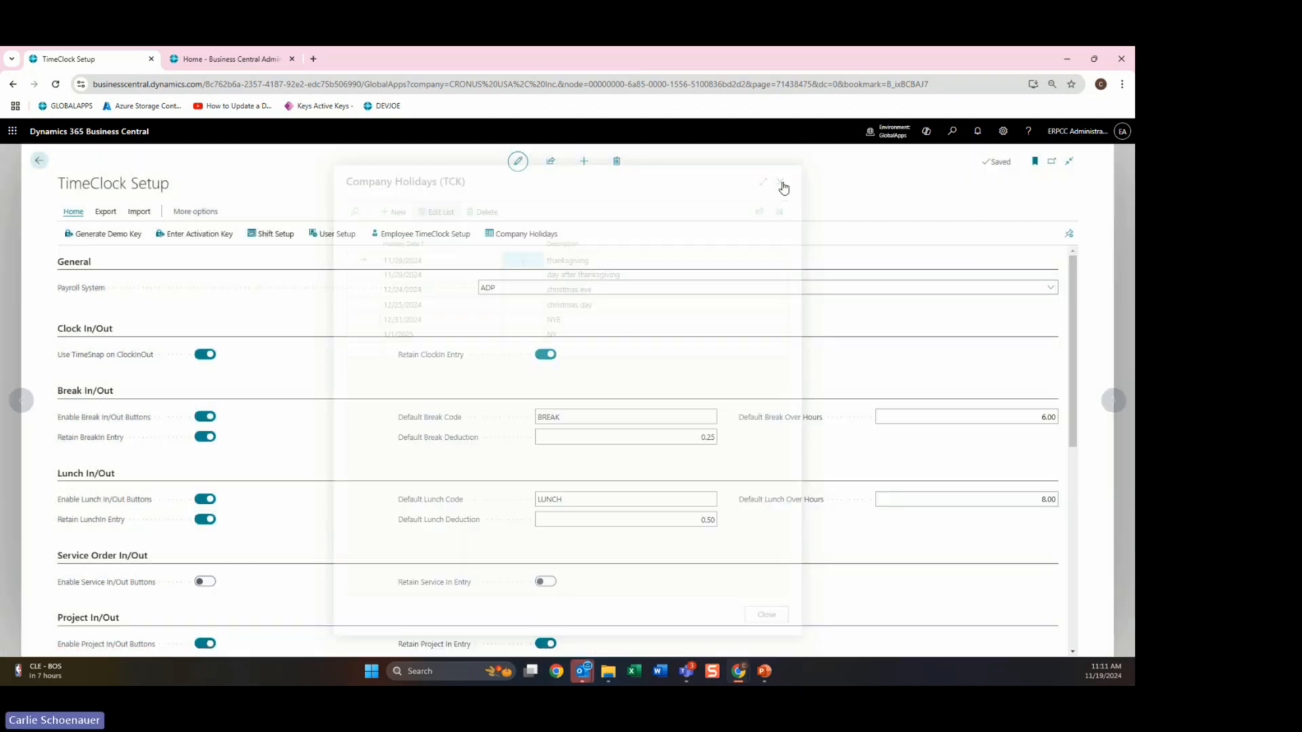
pyautogui.click(39, 160)
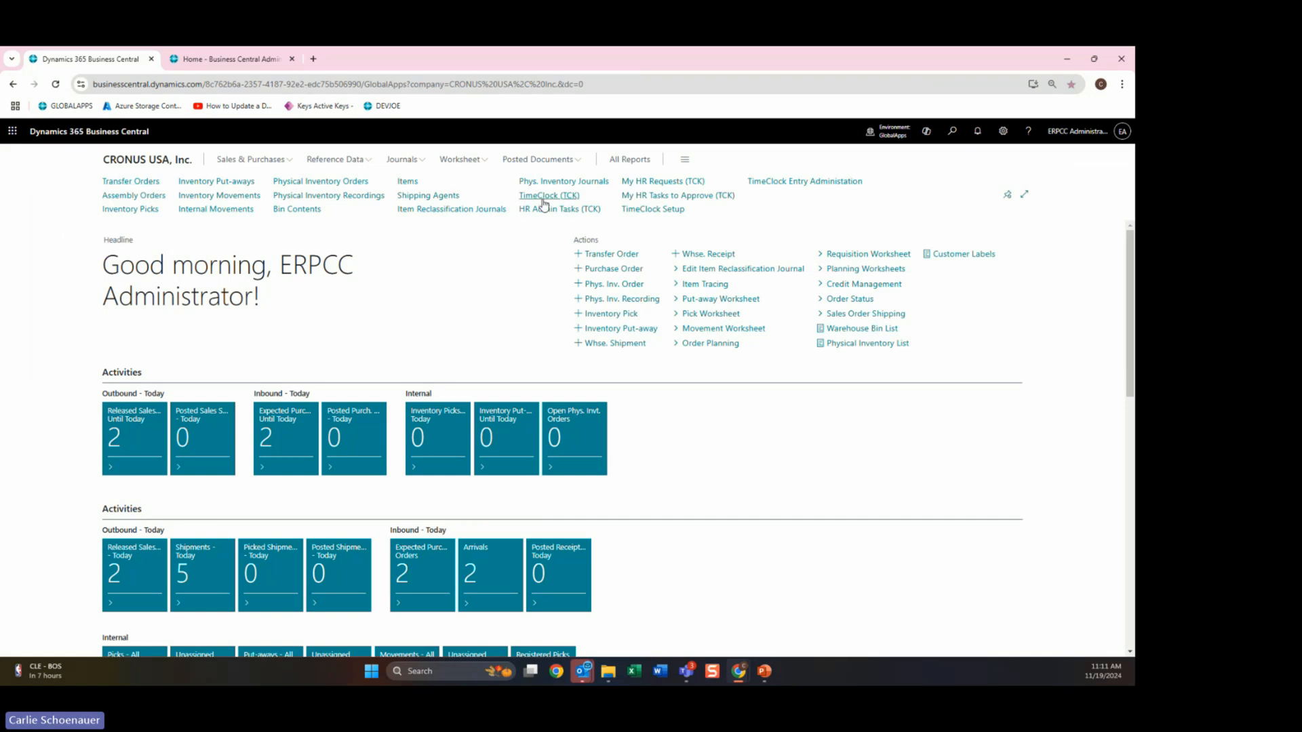
# Step: Open the TimeClock page and enter the employee's number to load their time journal entries
pyautogui.click(542, 198)
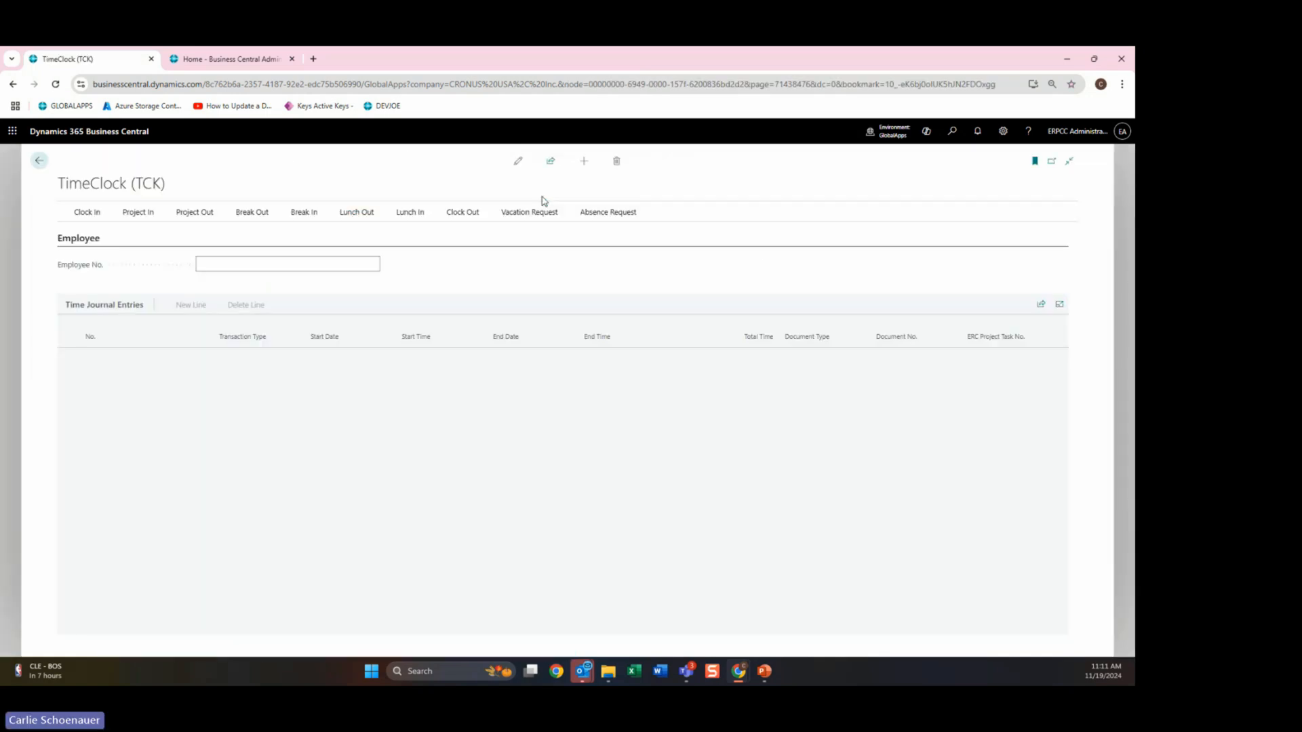
pyautogui.click(248, 261)
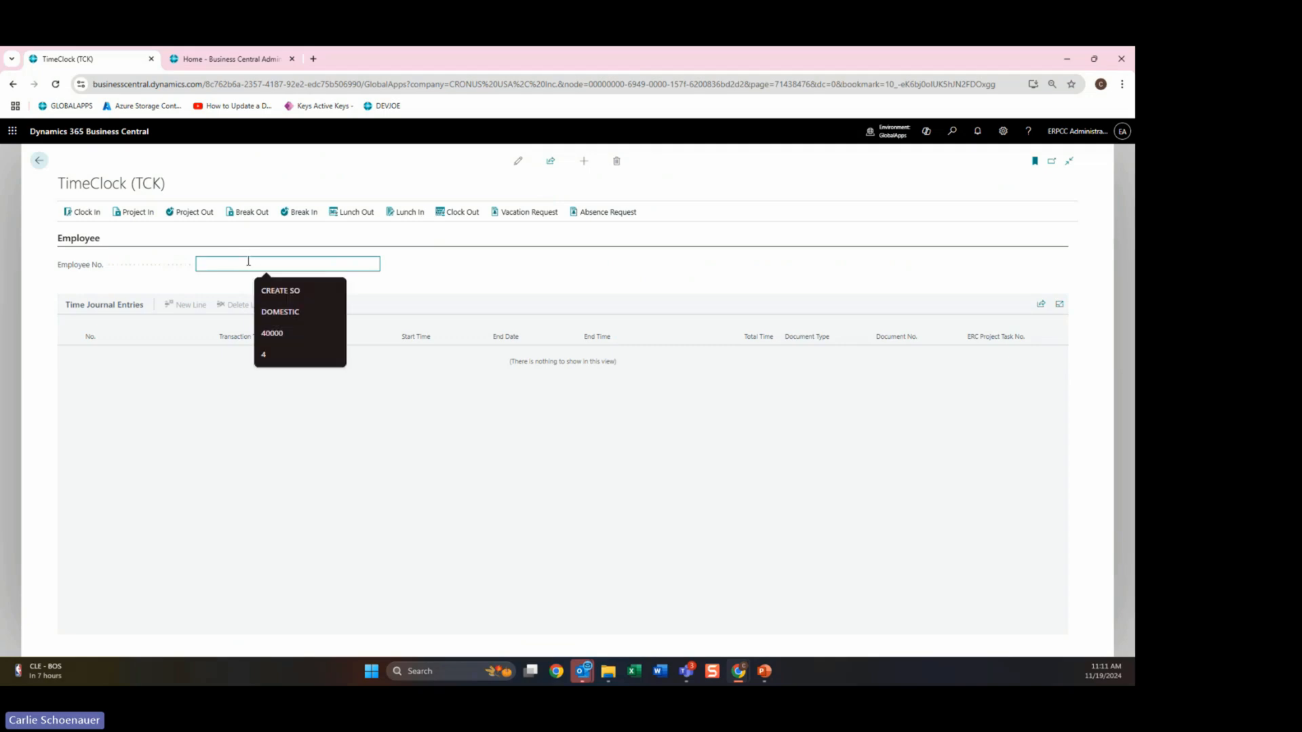
pyautogui.write('e0010')
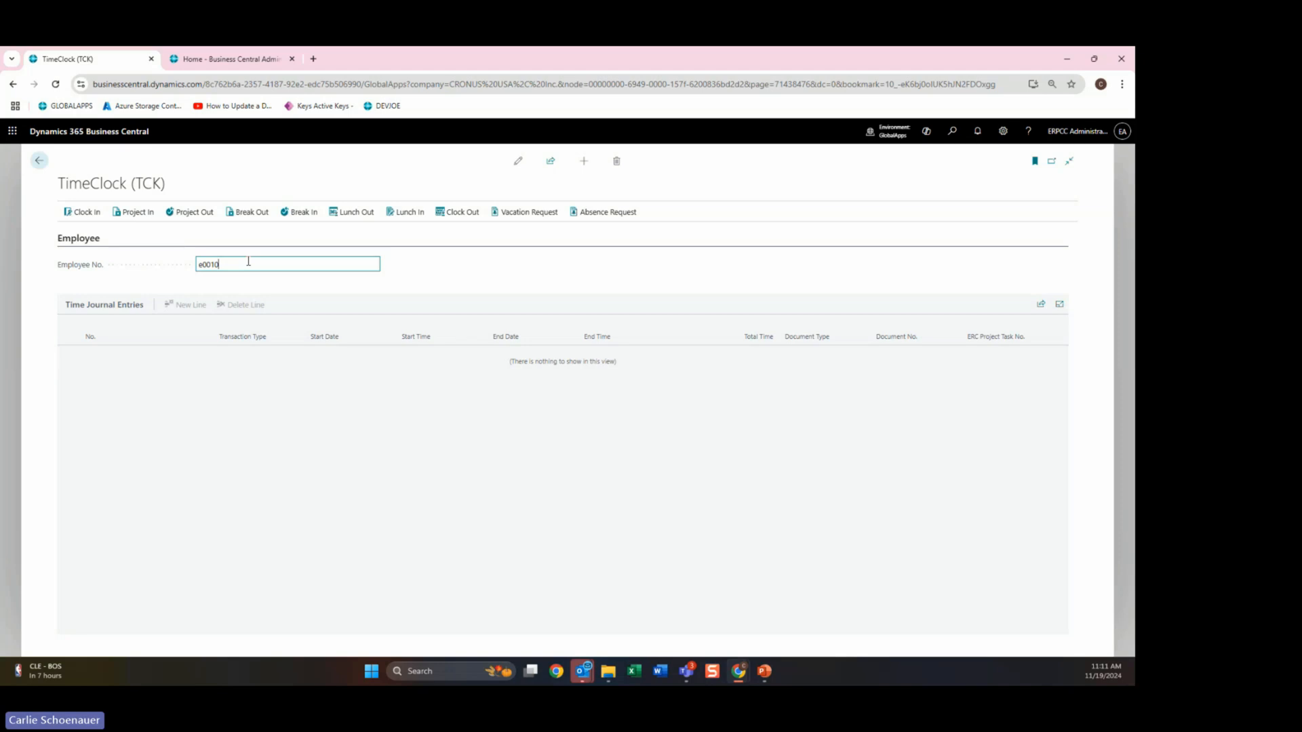
pyautogui.press('Return')
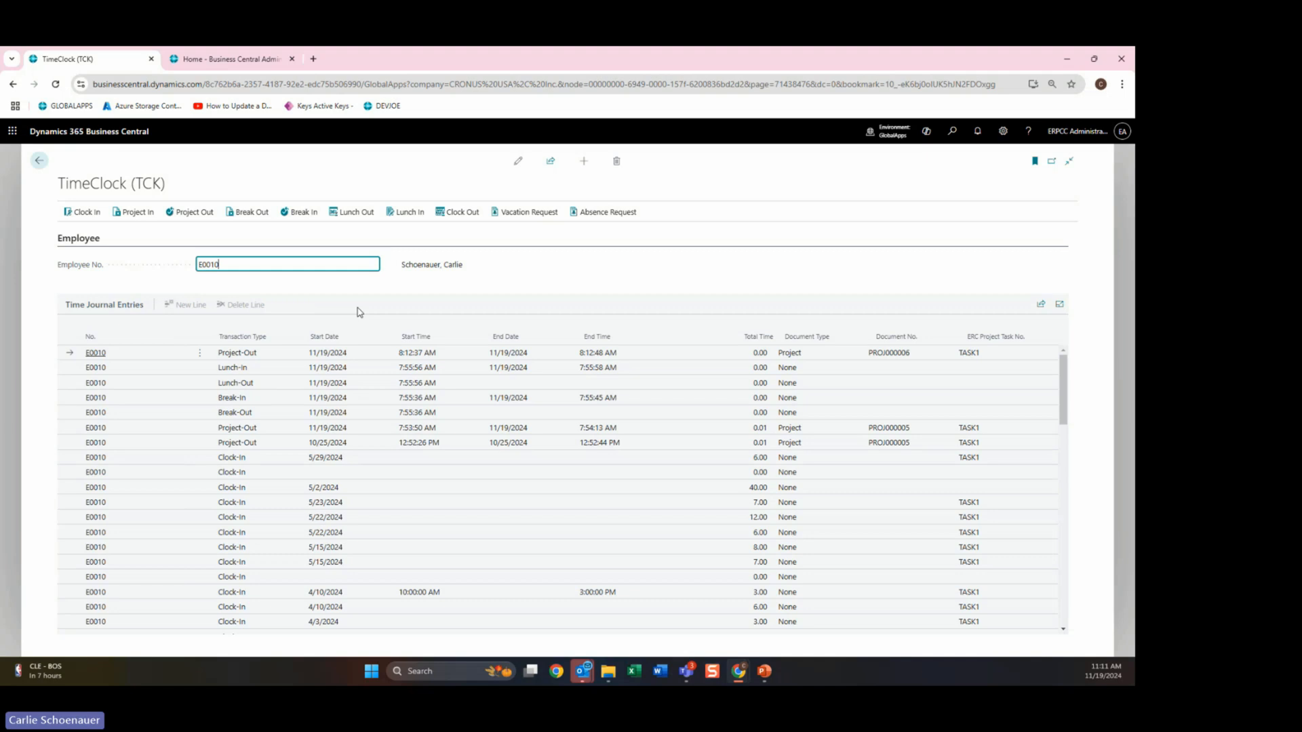
pyautogui.click(1063, 388)
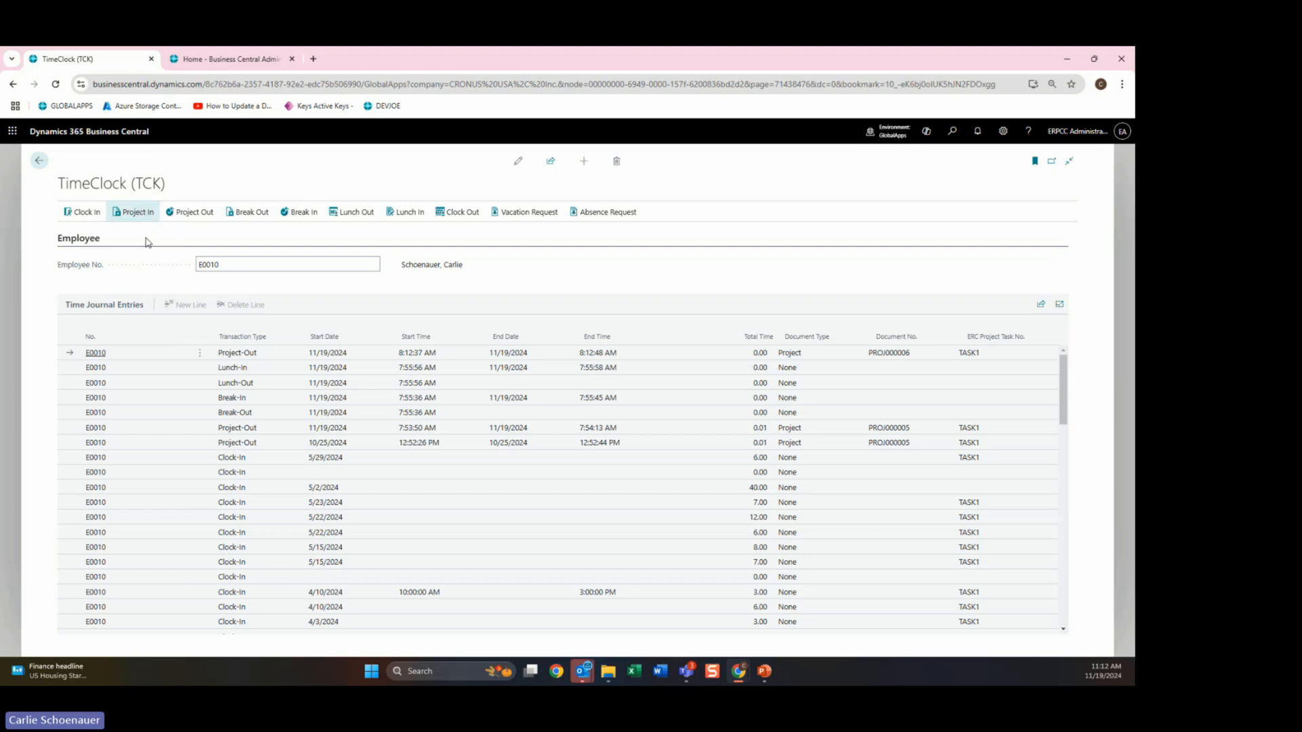
# Step: Clock the employee into project PROJ000006 with task TASK1 and check the new entry's start time
pyautogui.click(136, 213)
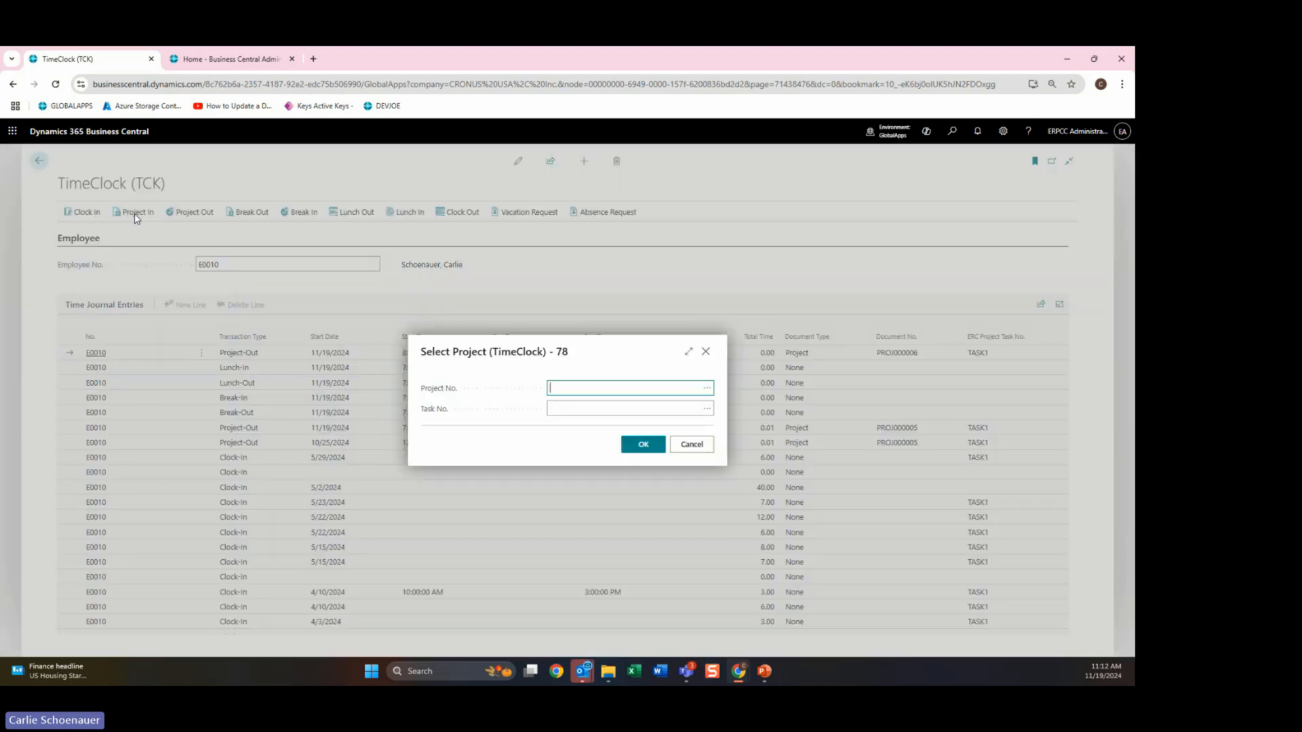
pyautogui.click(709, 392)
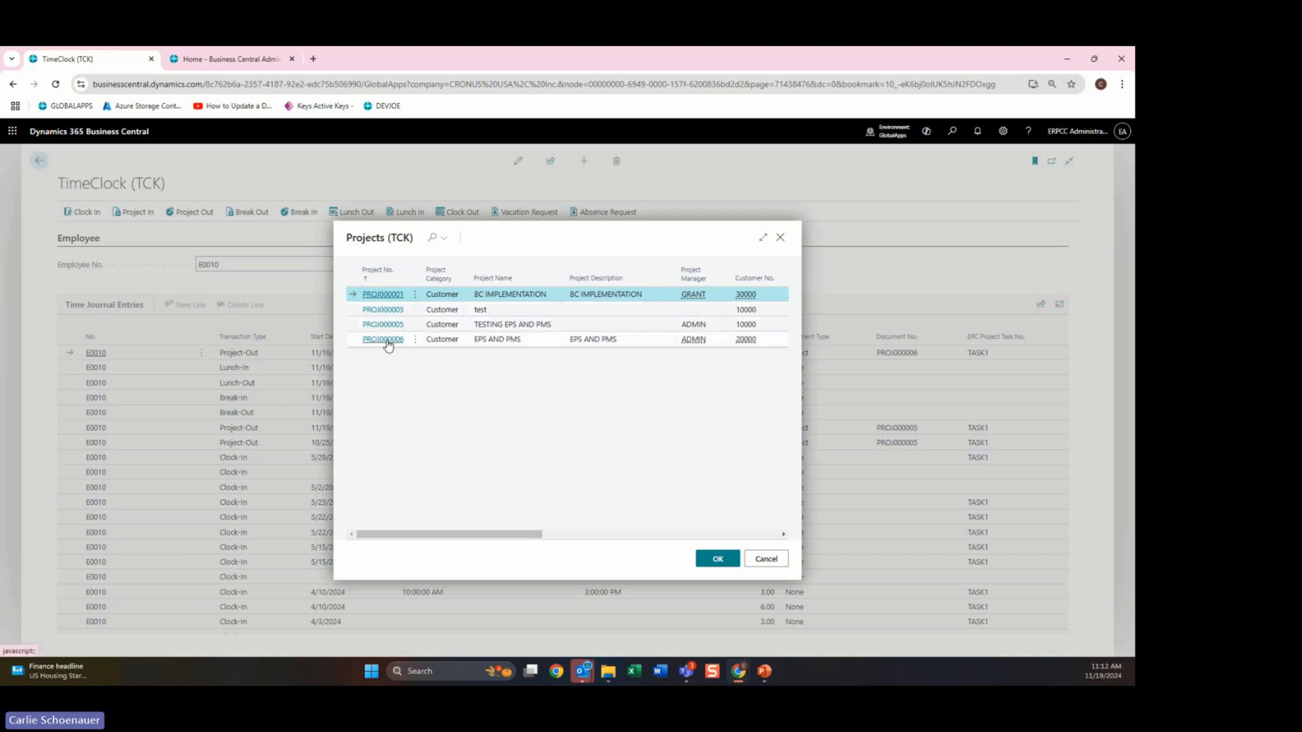
pyautogui.click(383, 339)
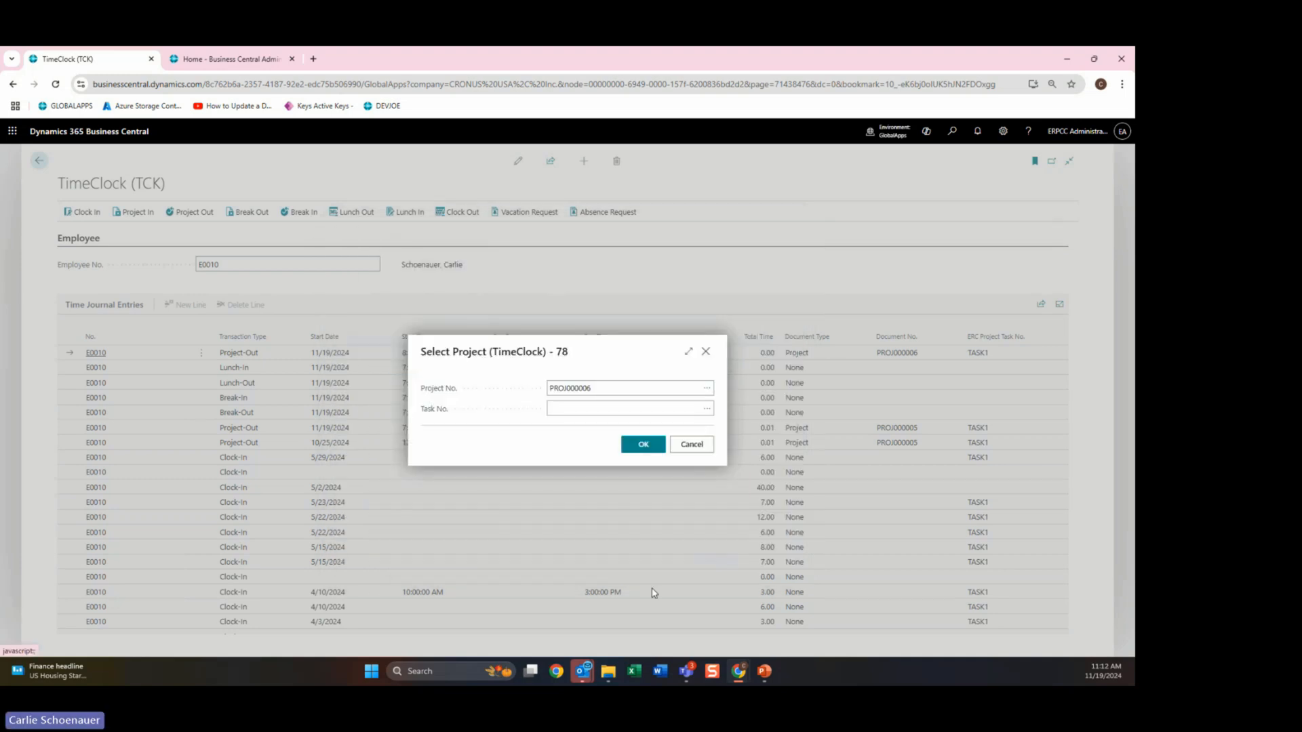
pyautogui.click(691, 409)
pyautogui.click(387, 296)
pyautogui.click(634, 447)
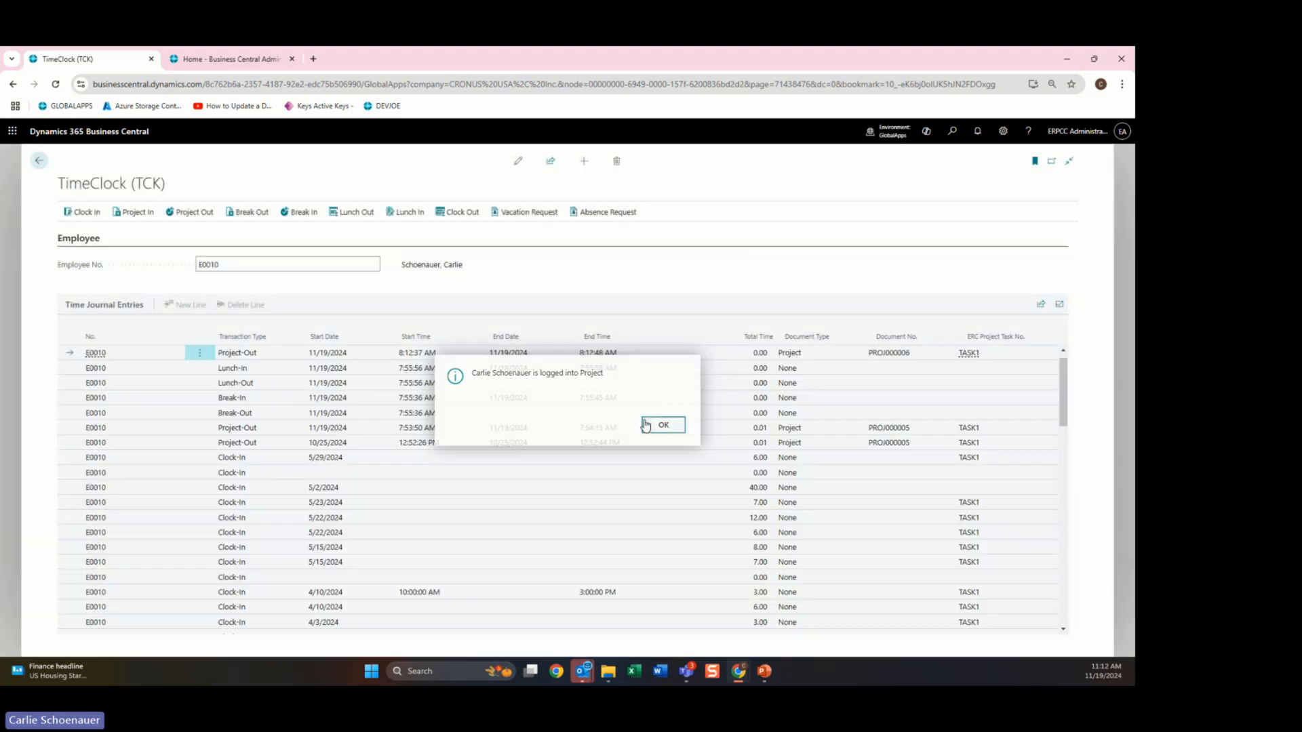
pyautogui.click(657, 424)
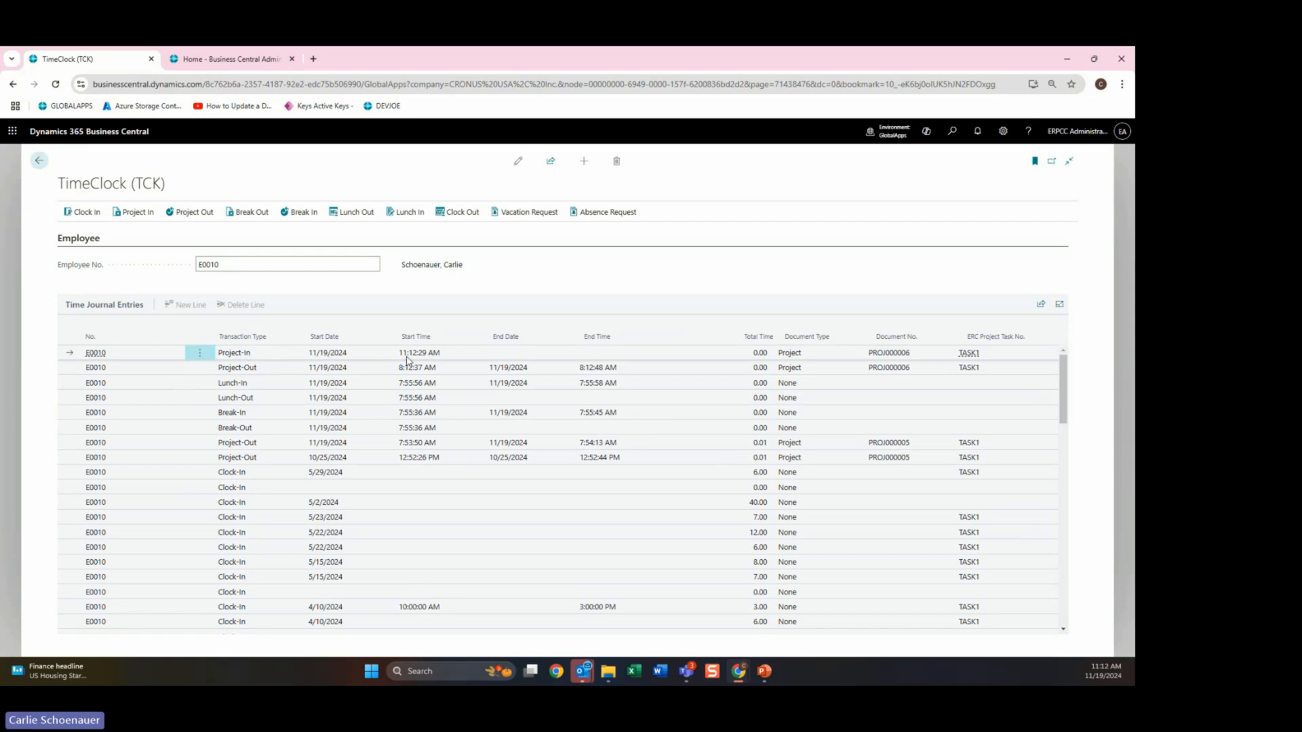
pyautogui.moveTo(398, 356); pyautogui.dragTo(440, 359)
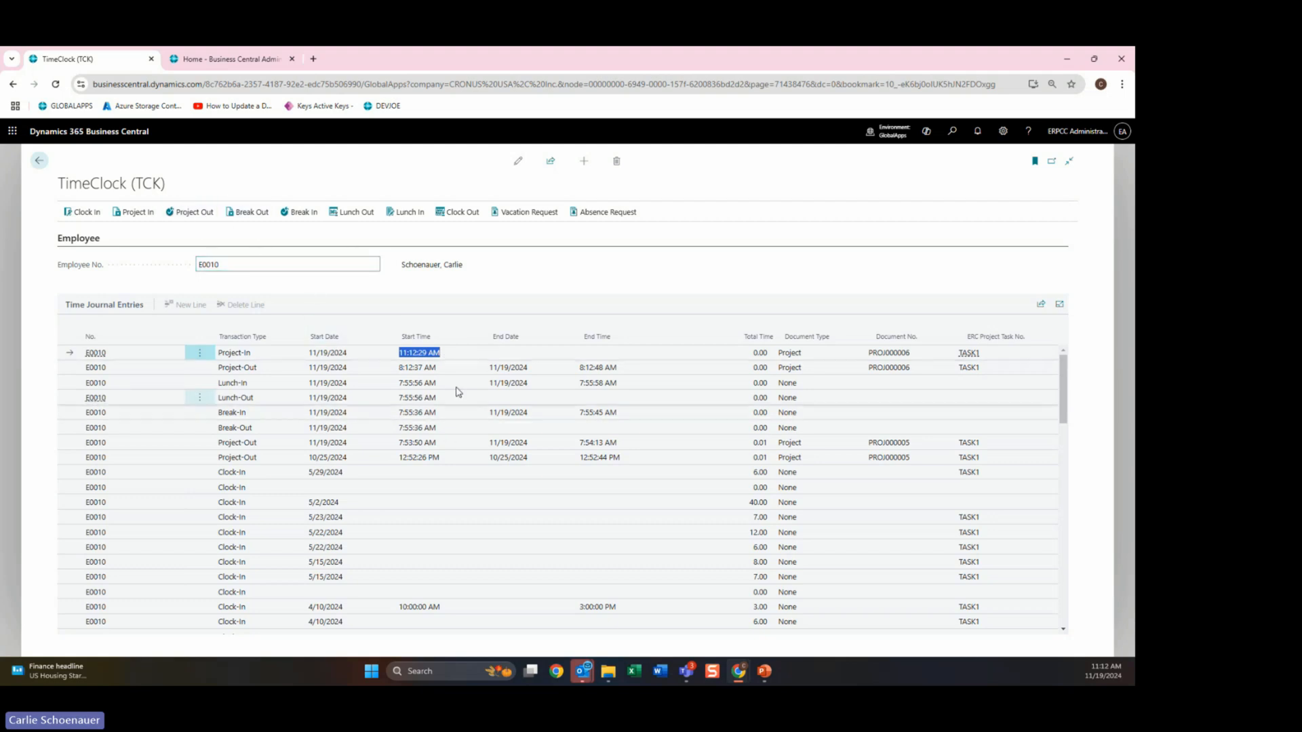
# Step: Clock the employee out of the project with the description "demo for clocking in with projects", marked as billable
pyautogui.click(194, 213)
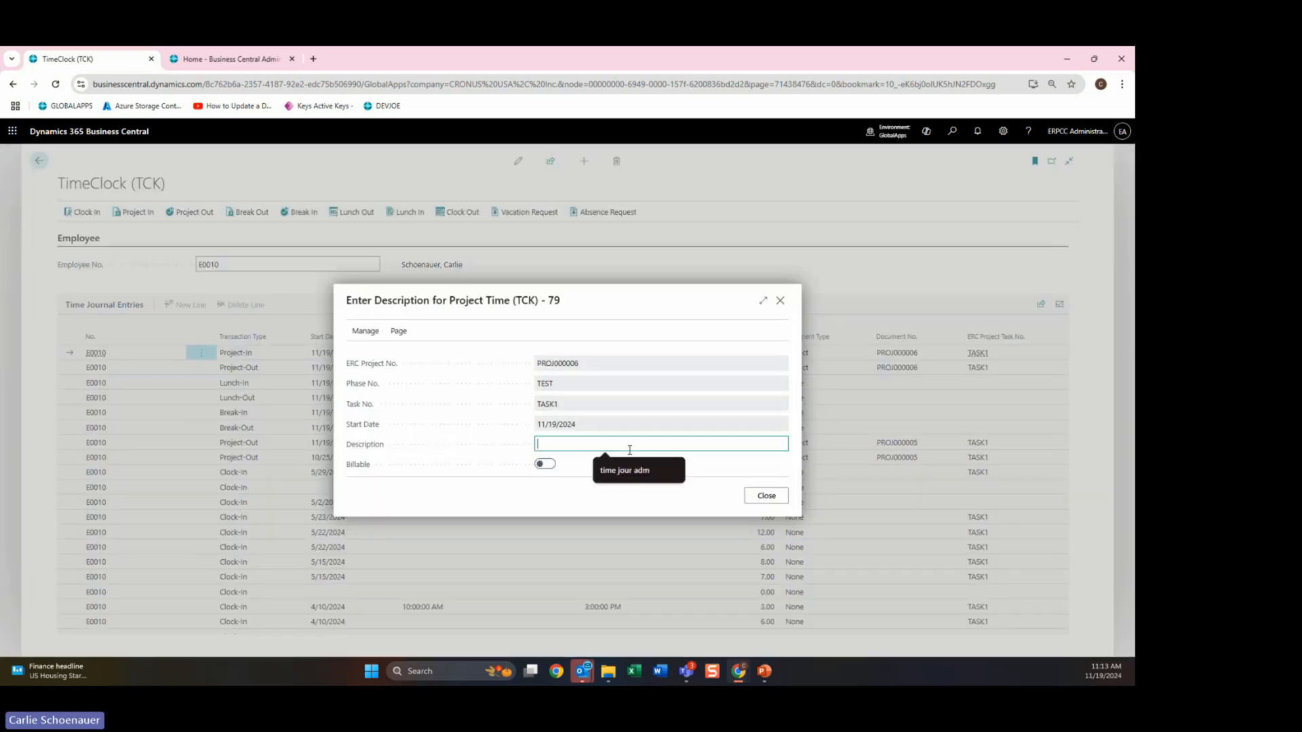
pyautogui.write('demo for cloc')
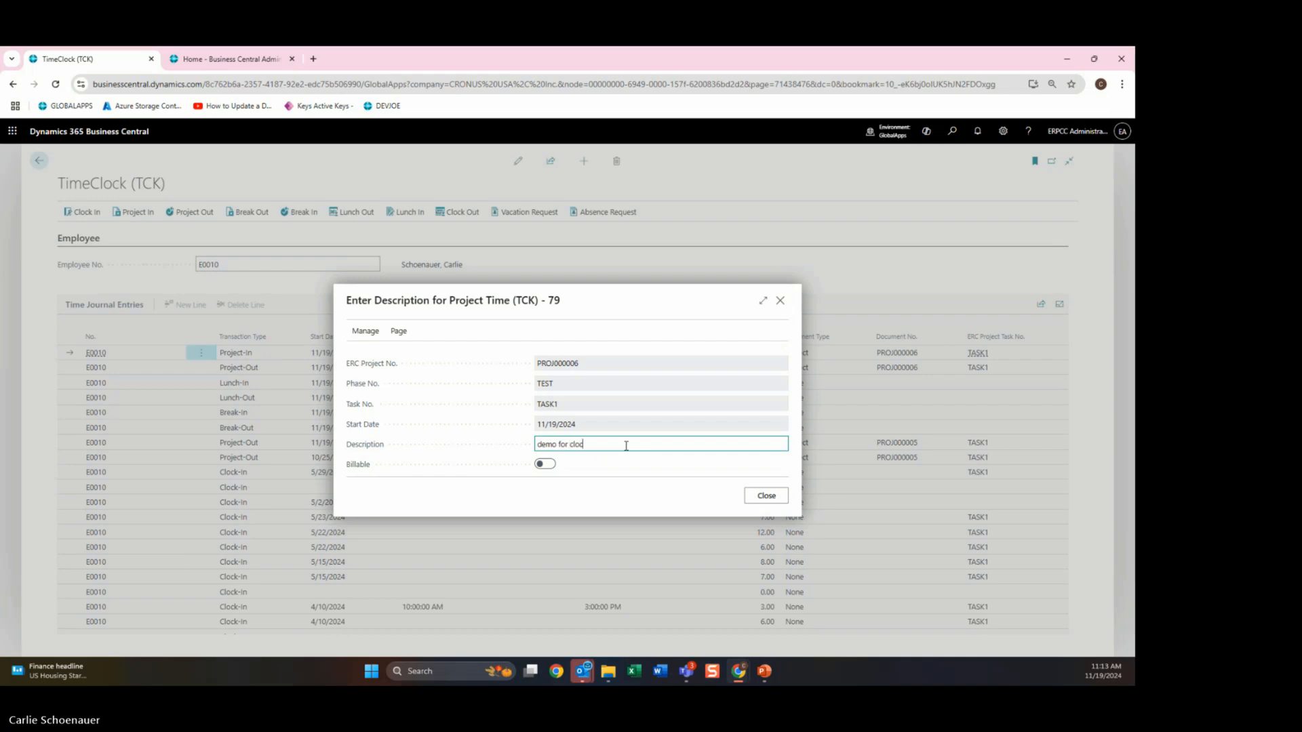
pyautogui.write('king in with projects')
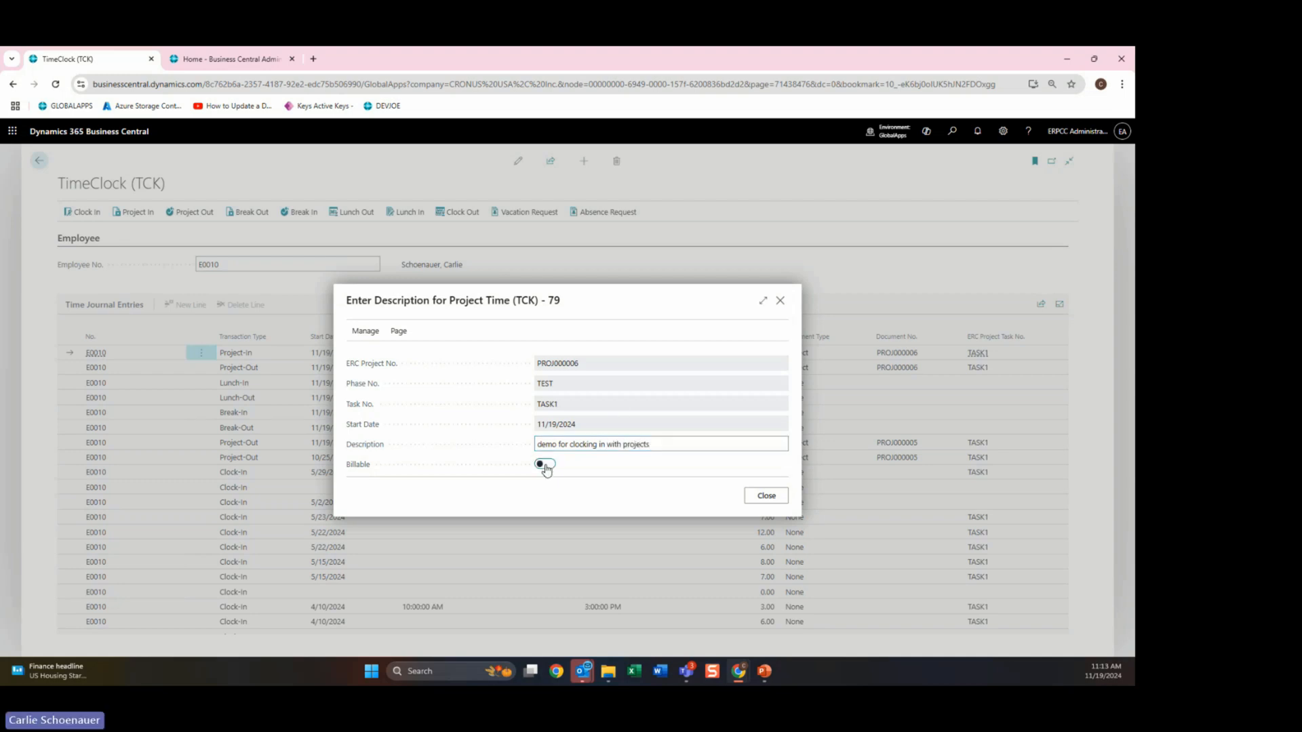
pyautogui.click(542, 463)
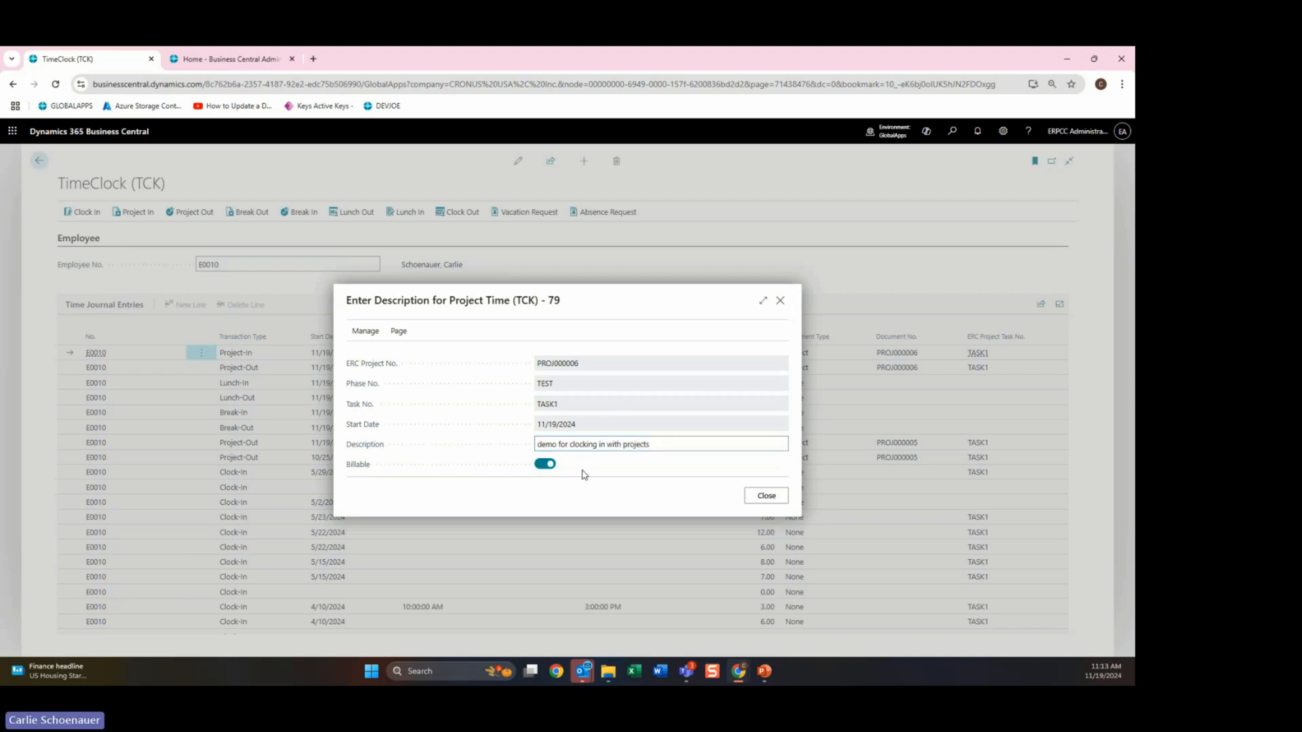
pyautogui.click(766, 497)
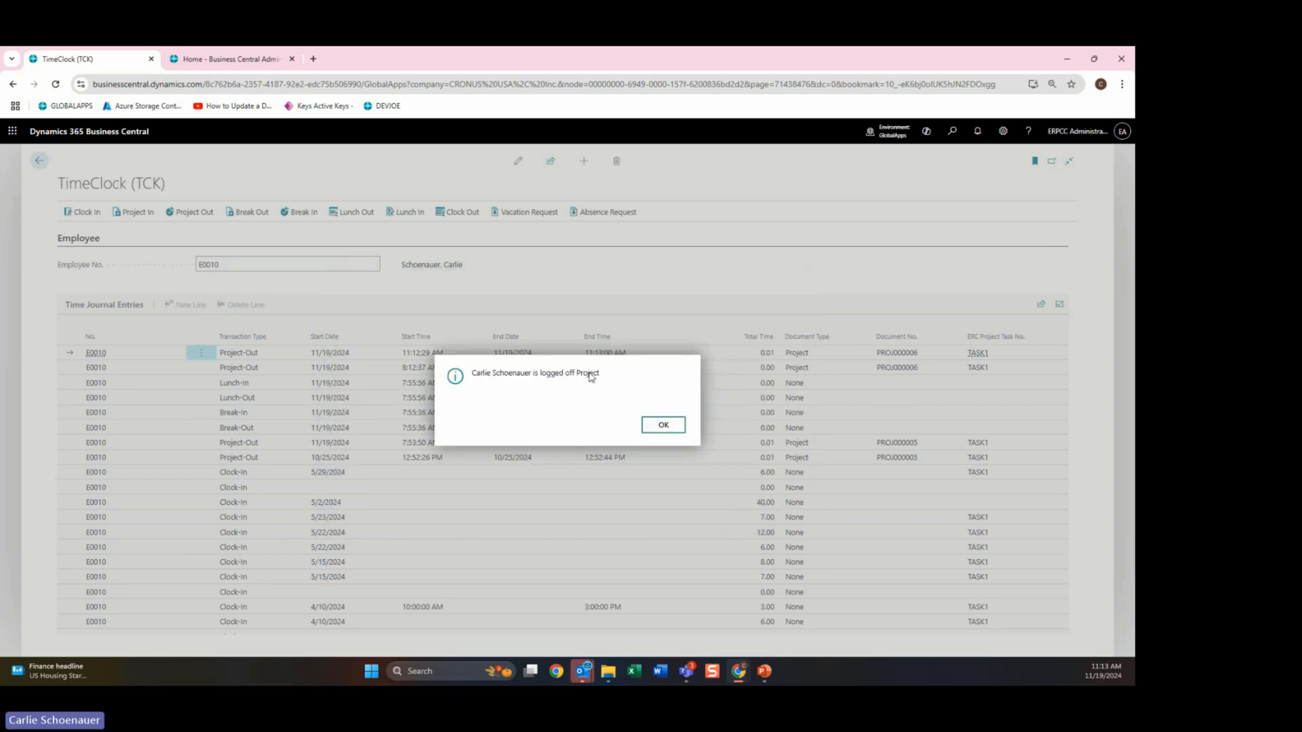
pyautogui.click(664, 426)
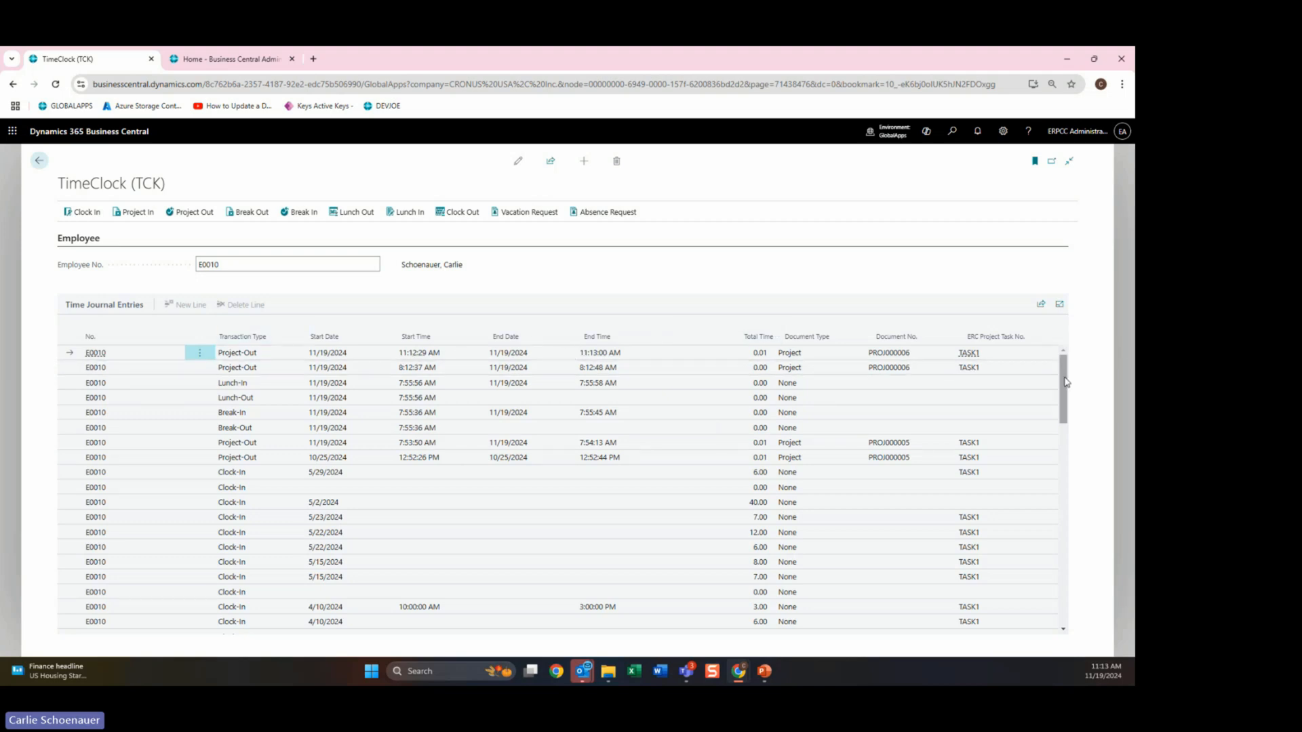
# Step: Search for the Projects (PMS) list and open the project card of PROJ000006
pyautogui.click(951, 132)
pyautogui.write('proj')
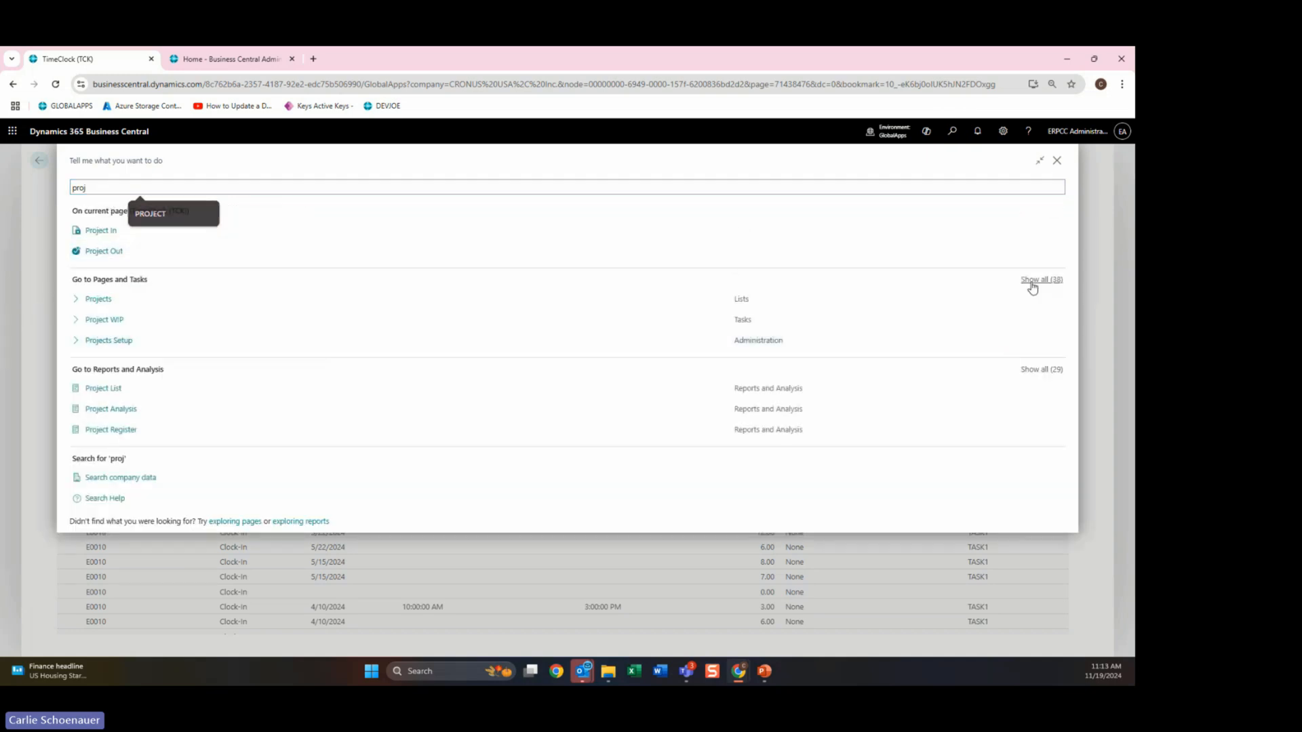
pyautogui.click(1032, 285)
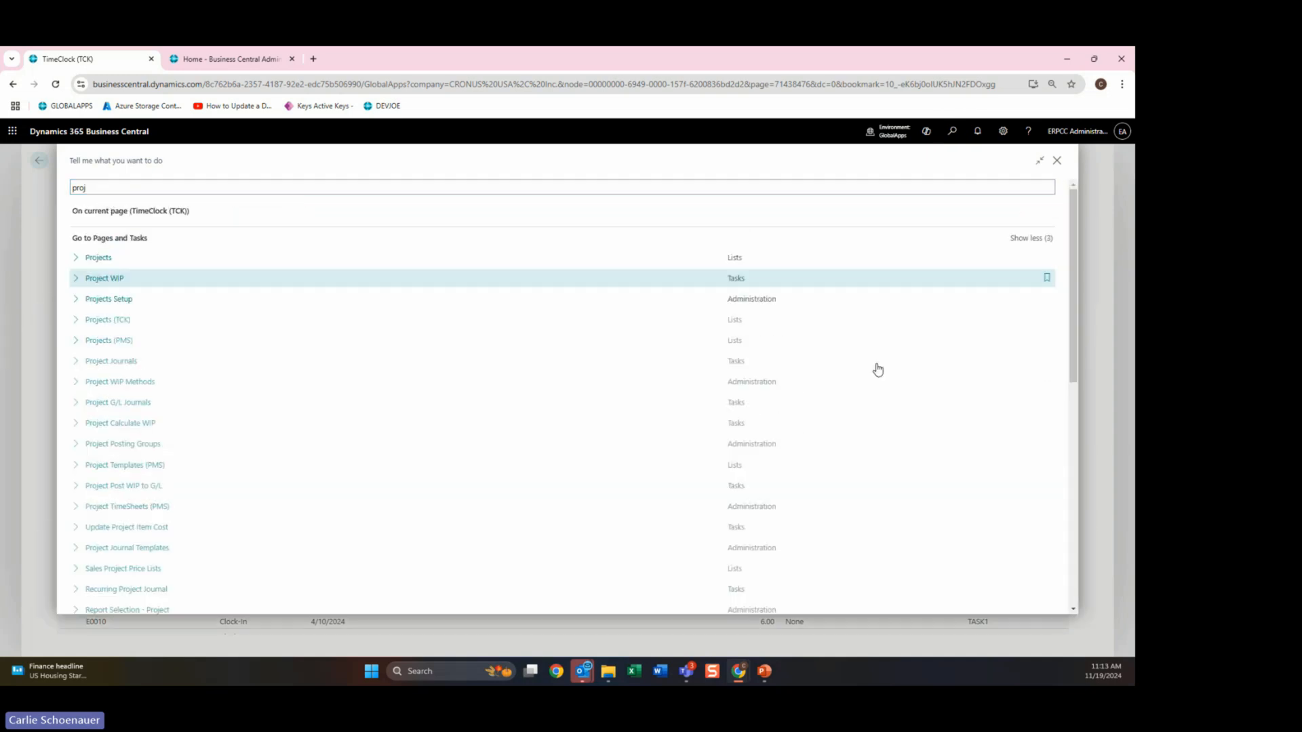
pyautogui.click(122, 347)
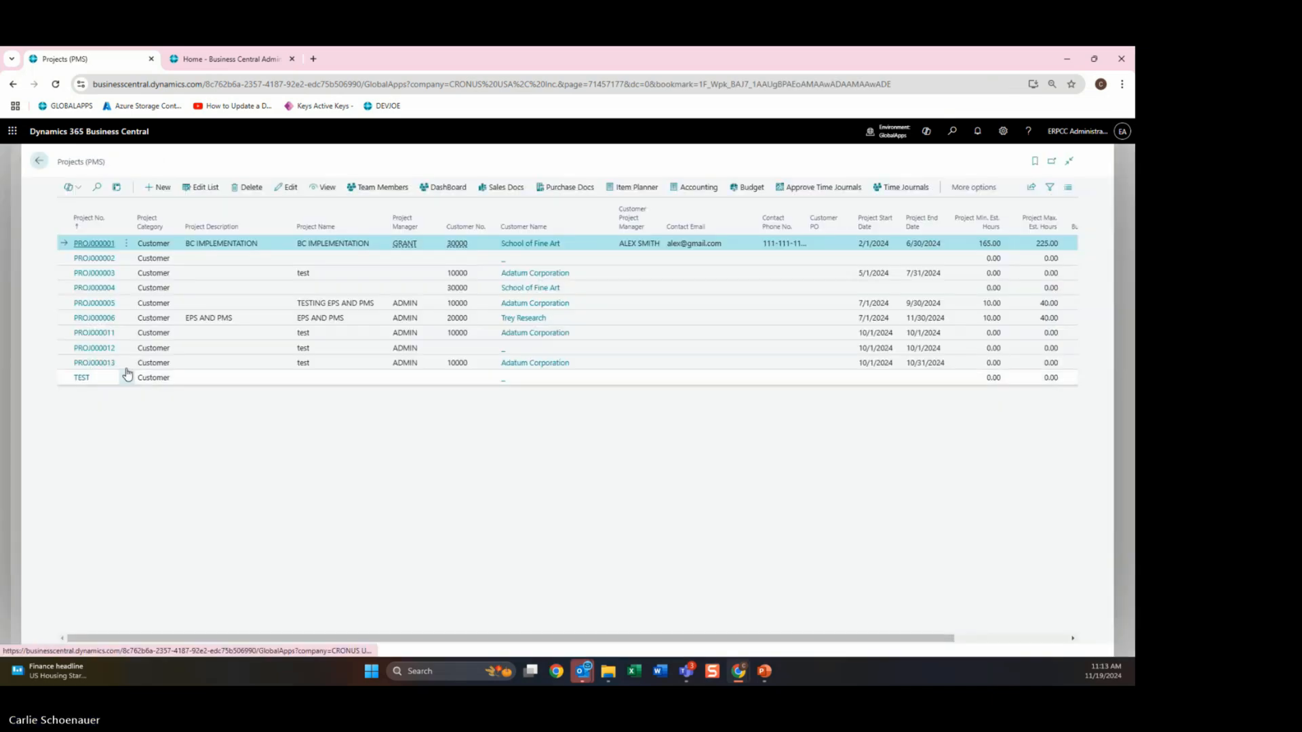
pyautogui.click(99, 321)
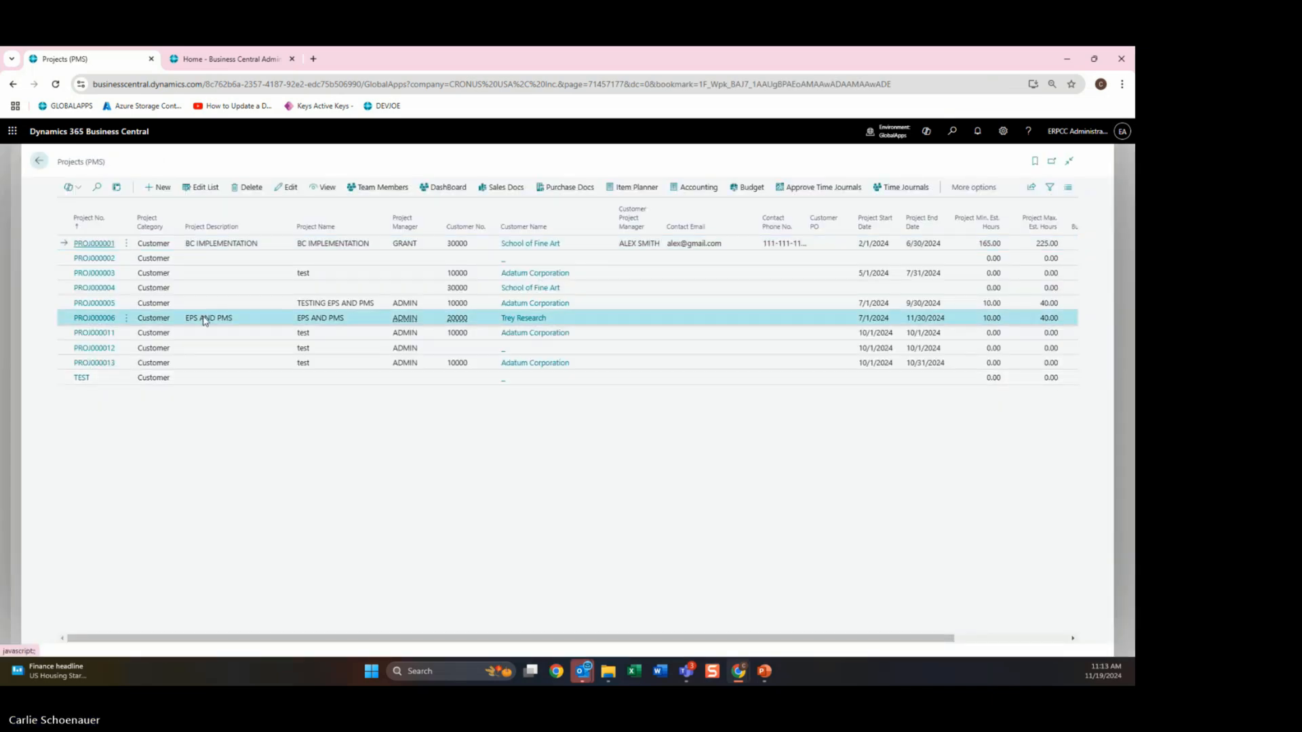
pyautogui.click(96, 318)
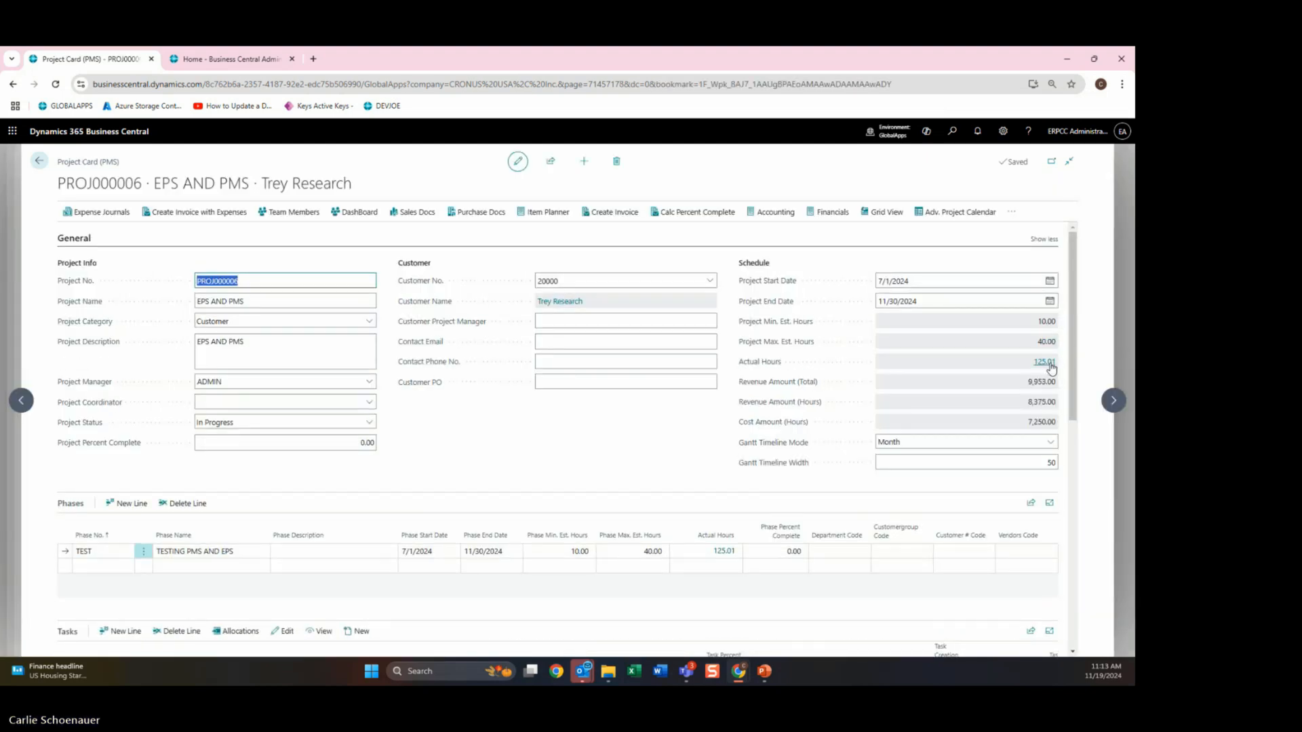
# Step: Examine the newest entry and its description in the project's actual hours, and return to the TimeClock page
pyautogui.click(1047, 364)
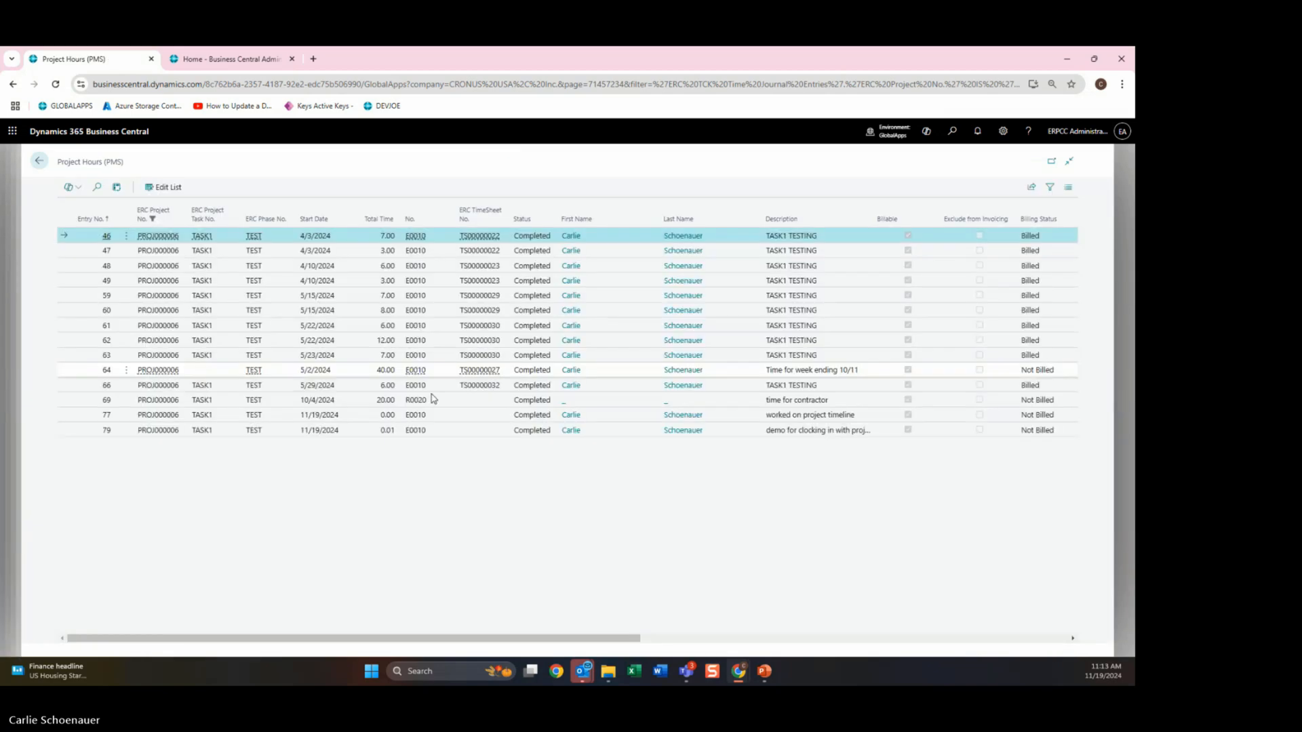
pyautogui.click(476, 436)
pyautogui.moveTo(768, 432); pyautogui.dragTo(865, 432)
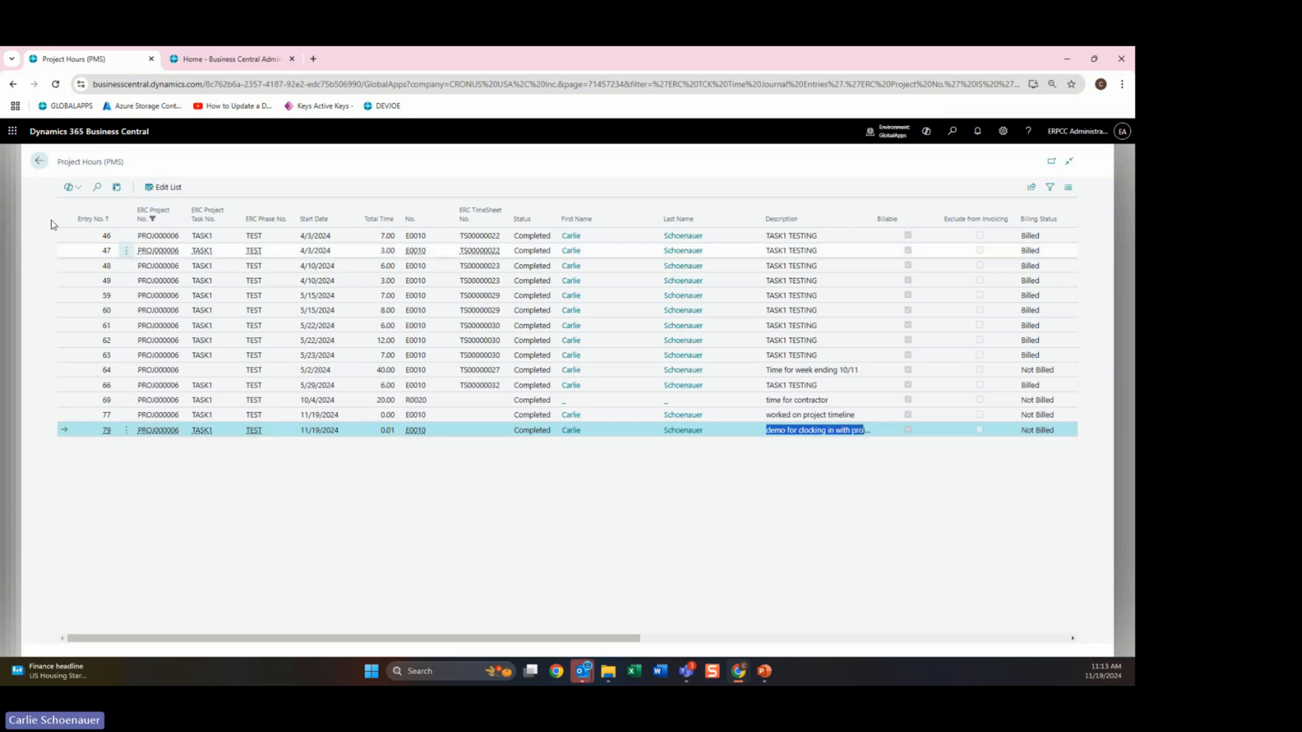
pyautogui.click(42, 168)
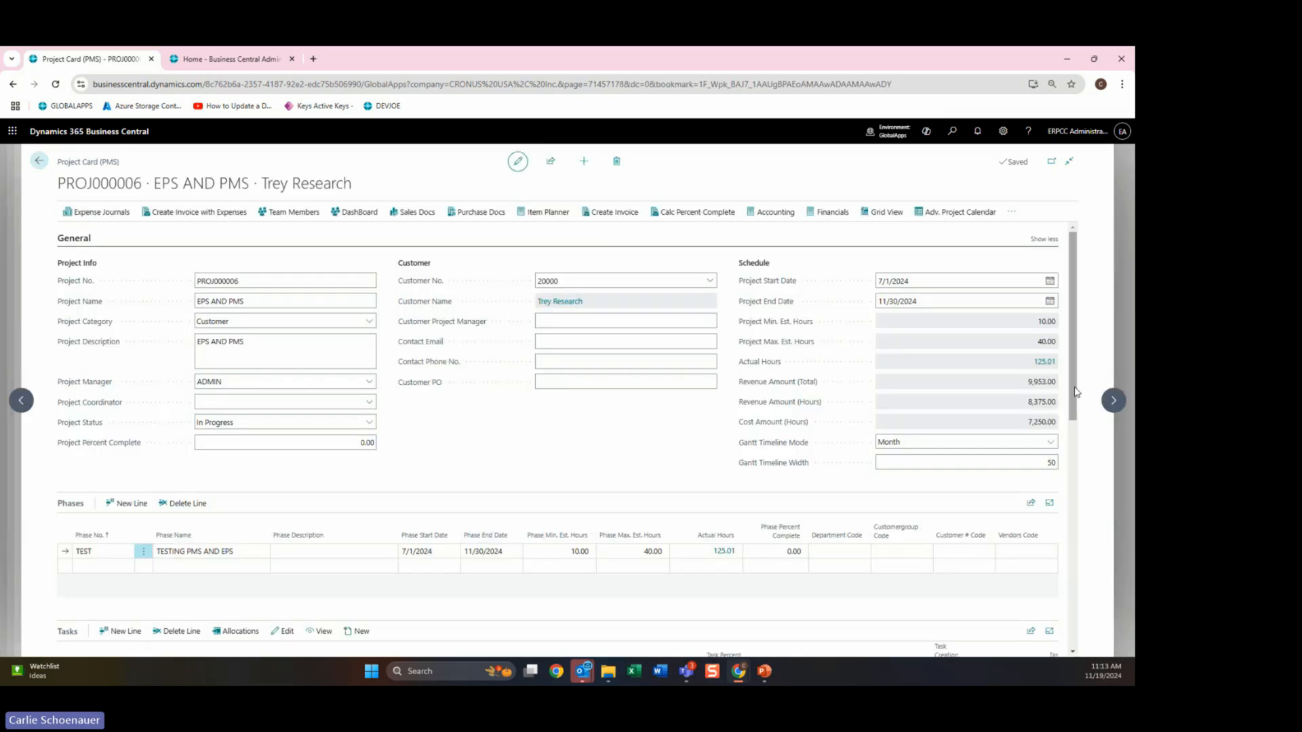
pyautogui.click(40, 162)
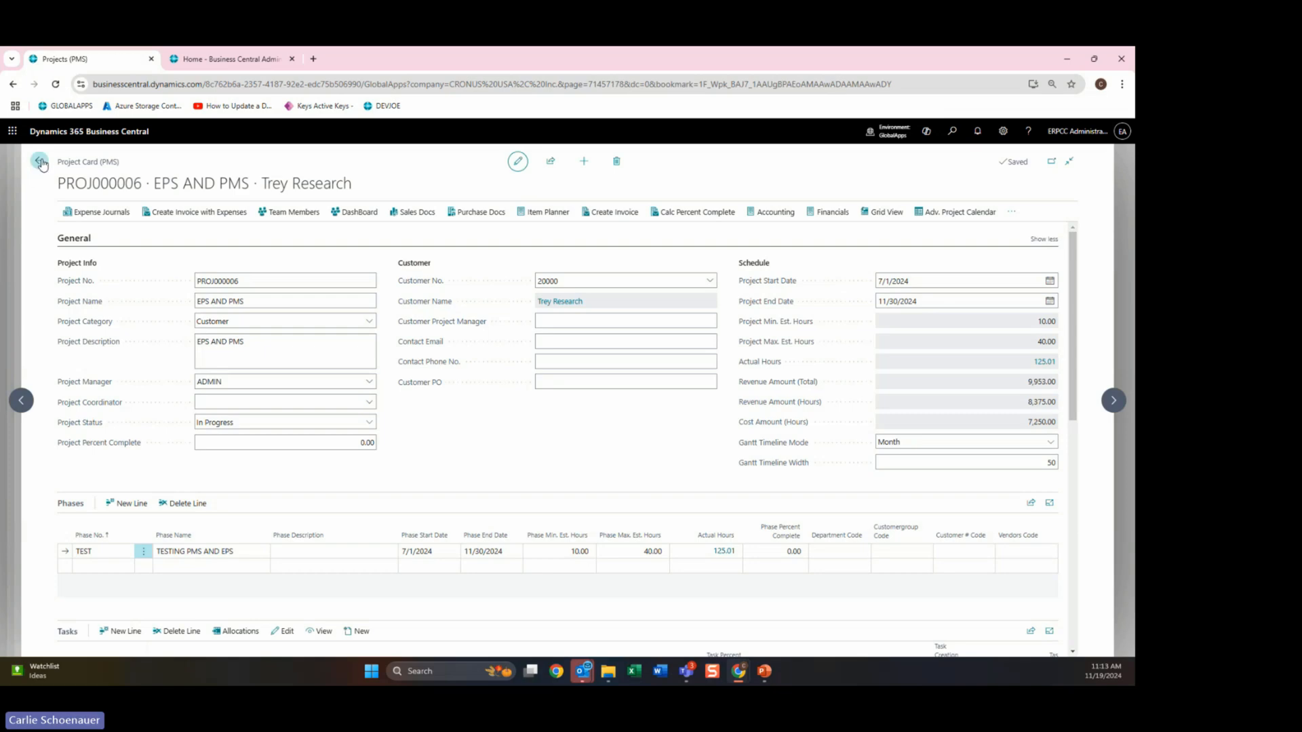
pyautogui.click(40, 162)
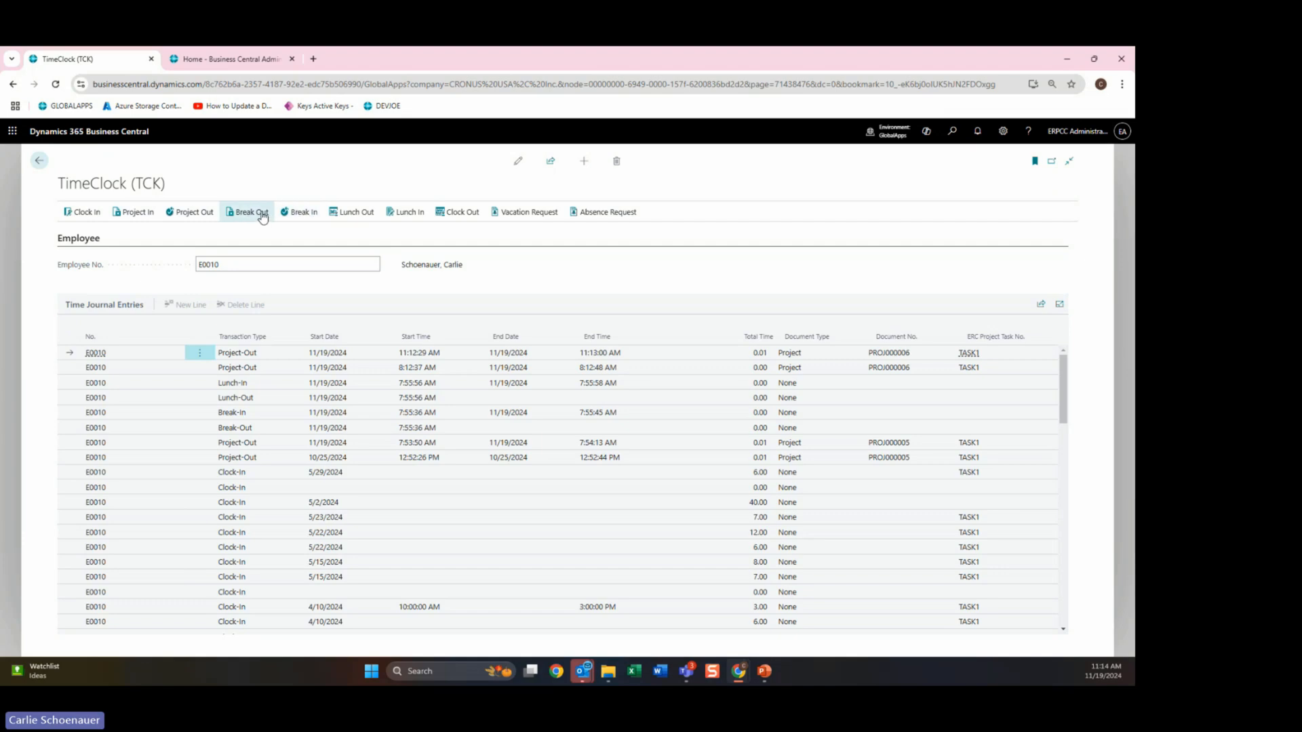
# Step: Record a break for the employee by breaking out and back in
pyautogui.click(245, 215)
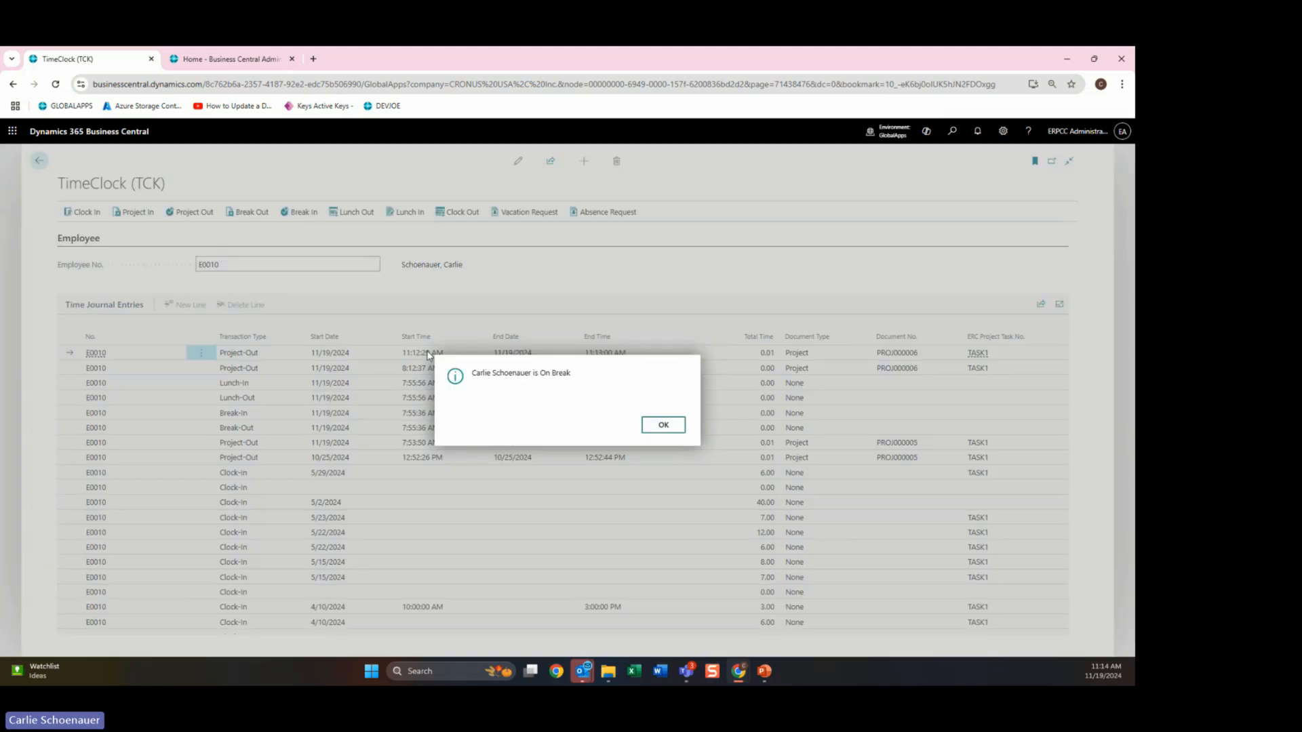
pyautogui.click(663, 425)
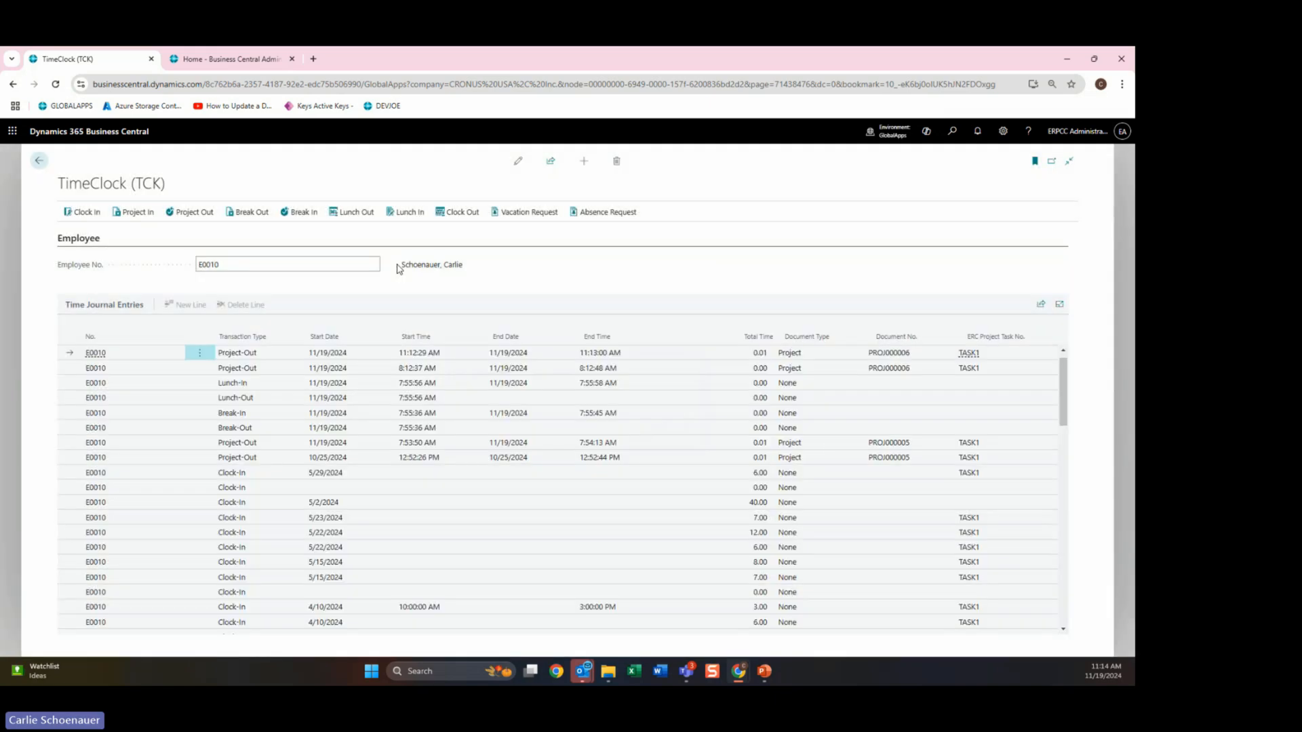
pyautogui.click(303, 213)
pyautogui.click(665, 426)
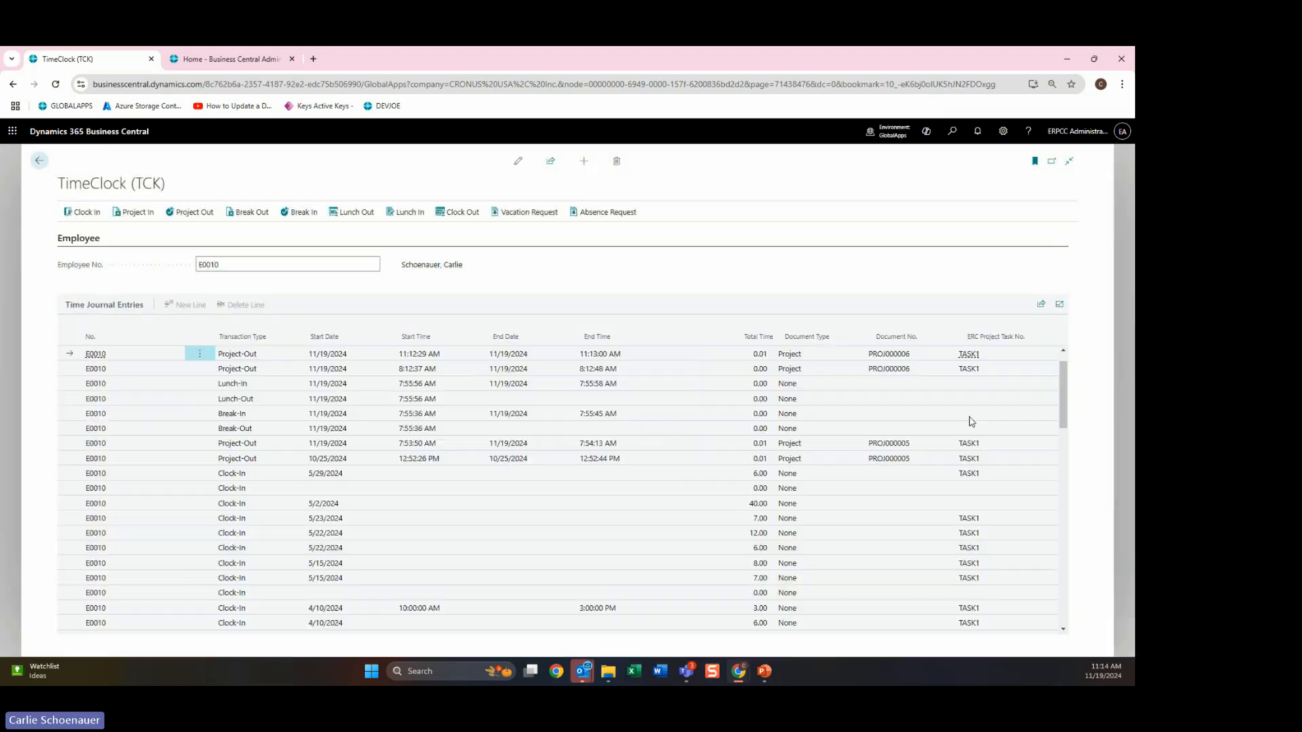
# Step: Examine the newest Break-In and Break-Out entries in the time journal
pyautogui.click(260, 354)
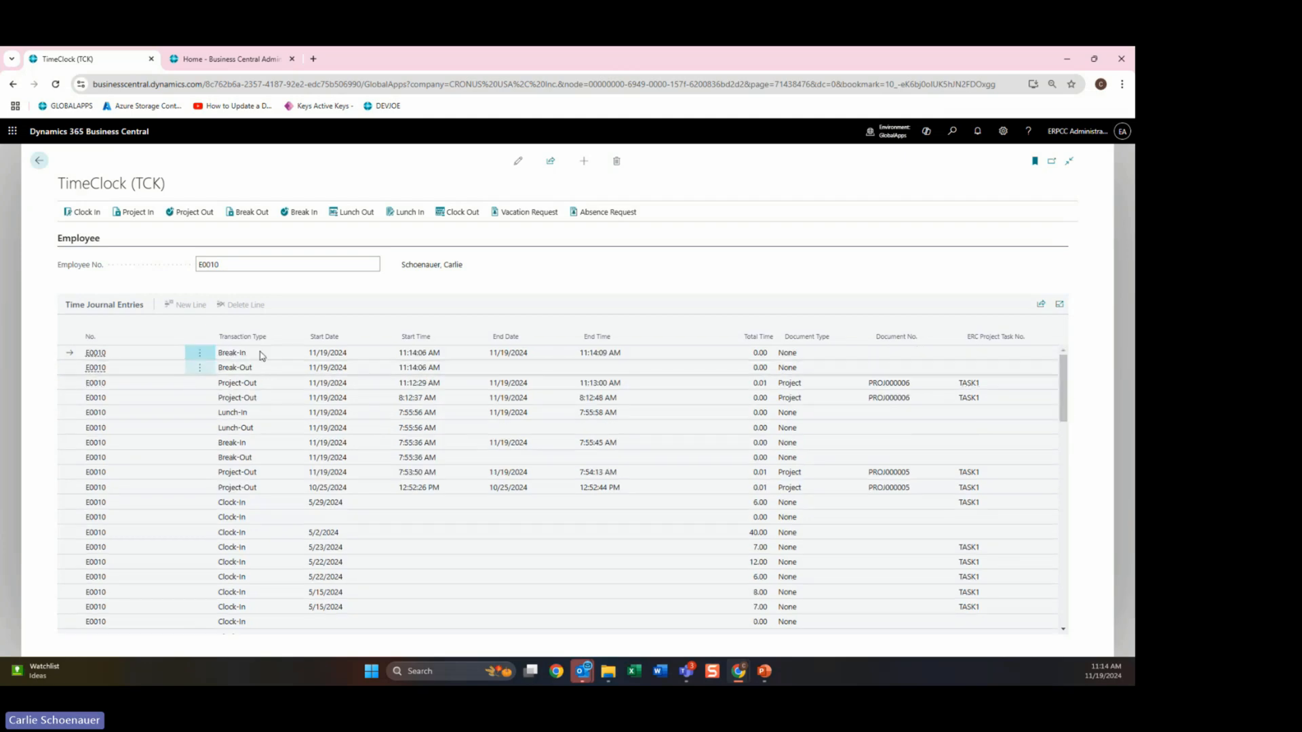
pyautogui.click(261, 369)
pyautogui.click(260, 354)
pyautogui.moveTo(261, 380); pyautogui.dragTo(260, 364)
pyautogui.click(260, 367)
pyautogui.click(261, 357)
pyautogui.click(261, 371)
pyautogui.click(262, 370)
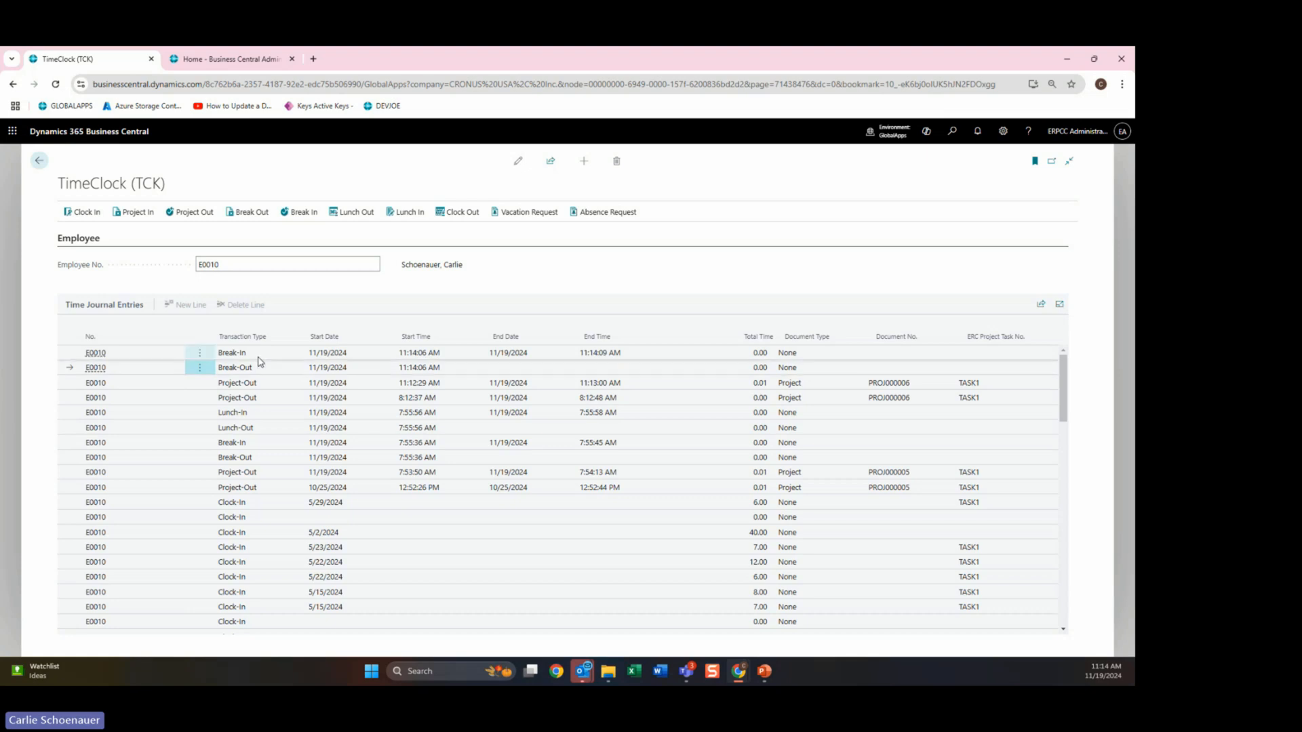
pyautogui.click(259, 357)
# Step: Record a lunch for the employee by going out to lunch and back in
pyautogui.click(368, 214)
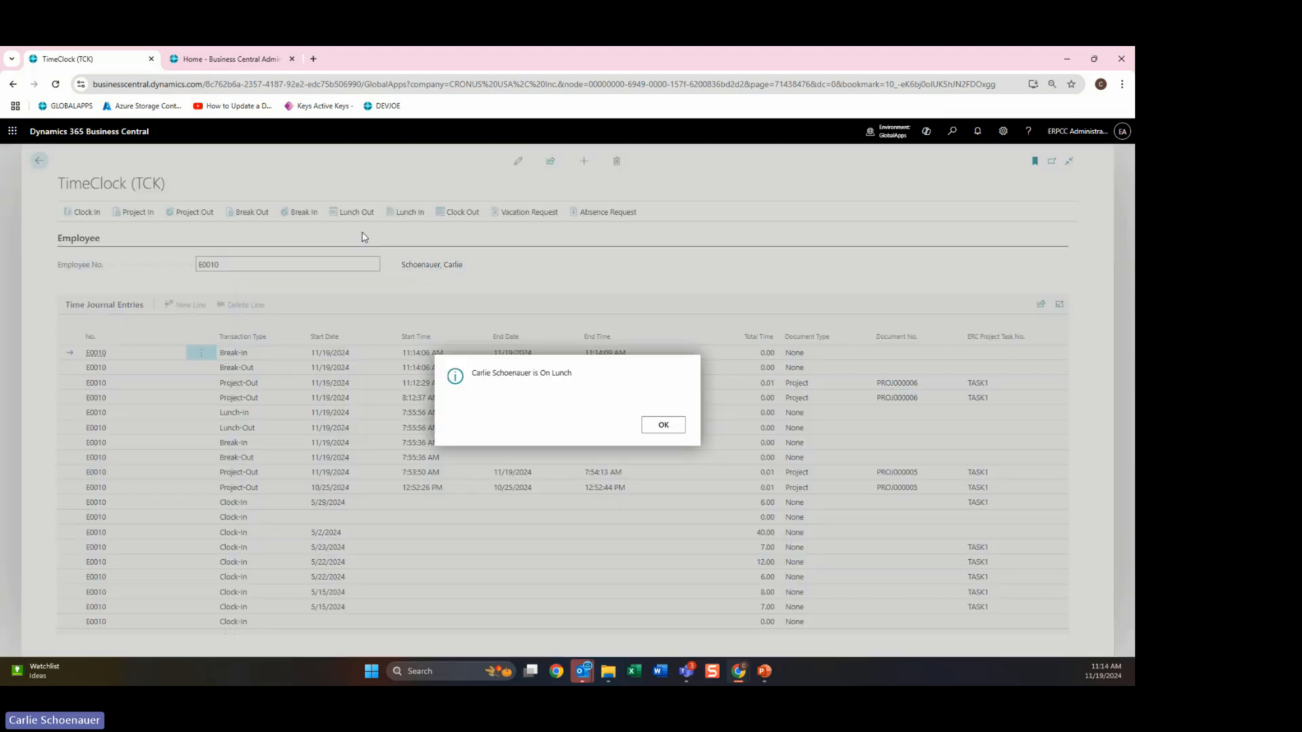
pyautogui.click(663, 427)
pyautogui.click(411, 215)
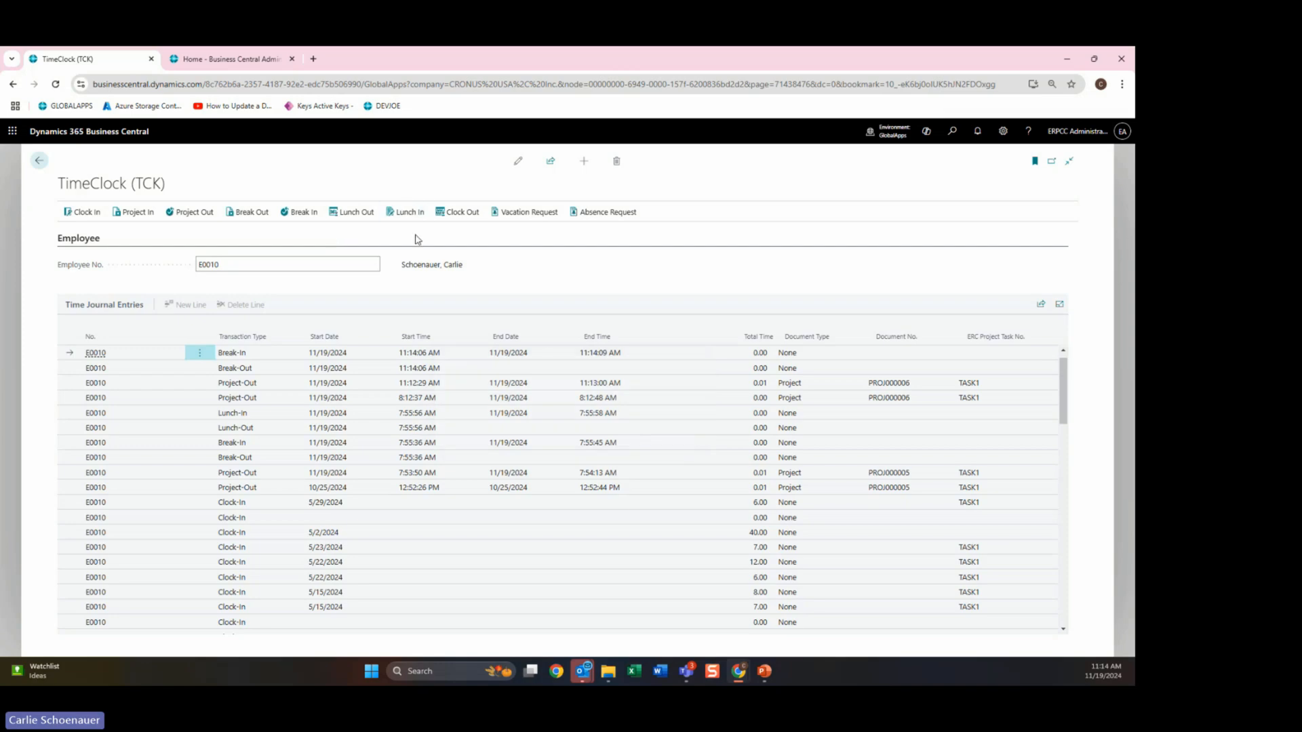
pyautogui.click(665, 426)
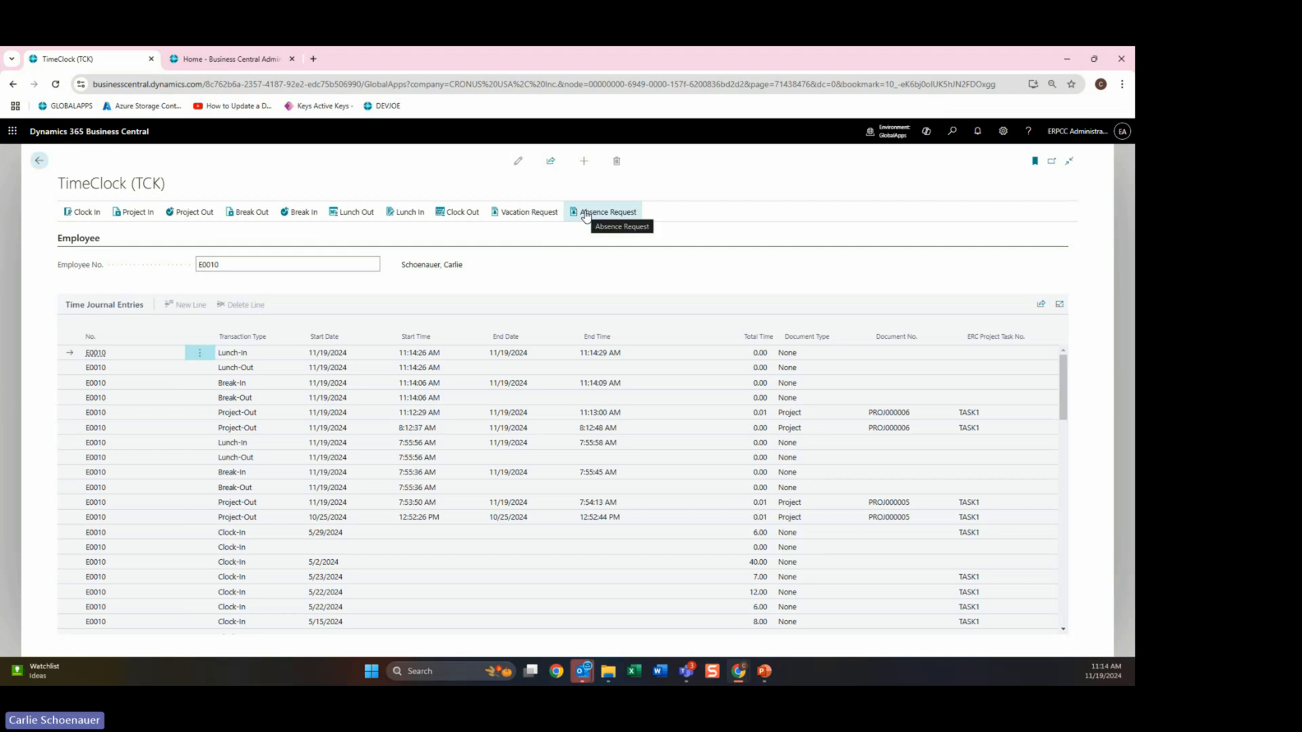
# Step: Create a vacation request for the employee and review the available hours and the time-off calendar for November and December 2024
pyautogui.click(526, 215)
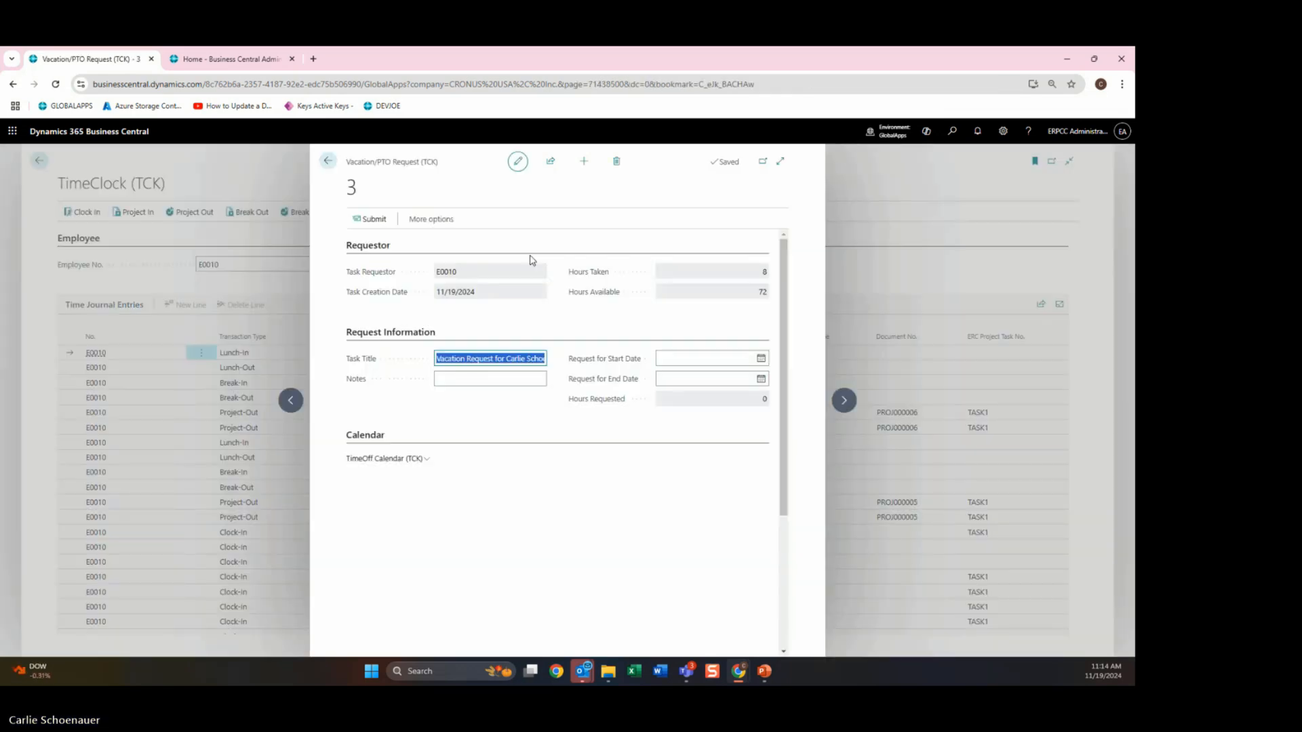
pyautogui.doubleClick(762, 298)
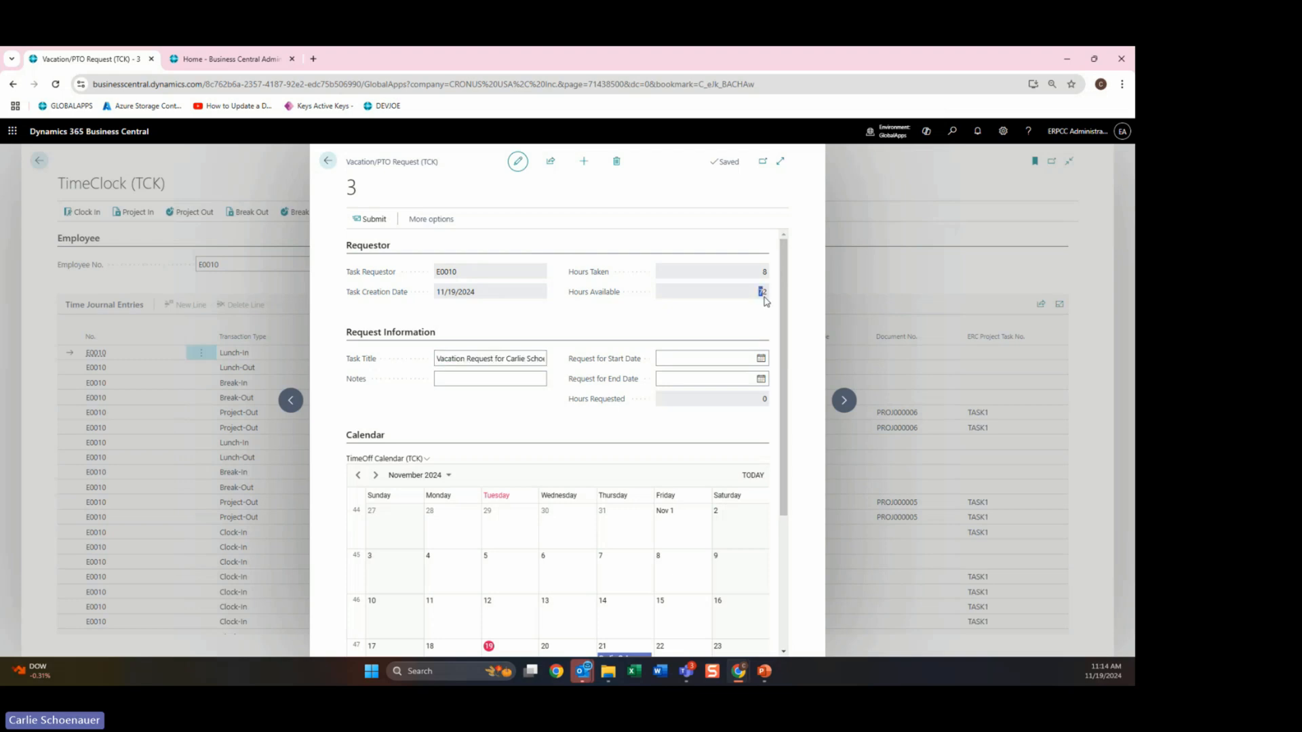
pyautogui.click(778, 298)
pyautogui.scroll(-3, 780, 335)
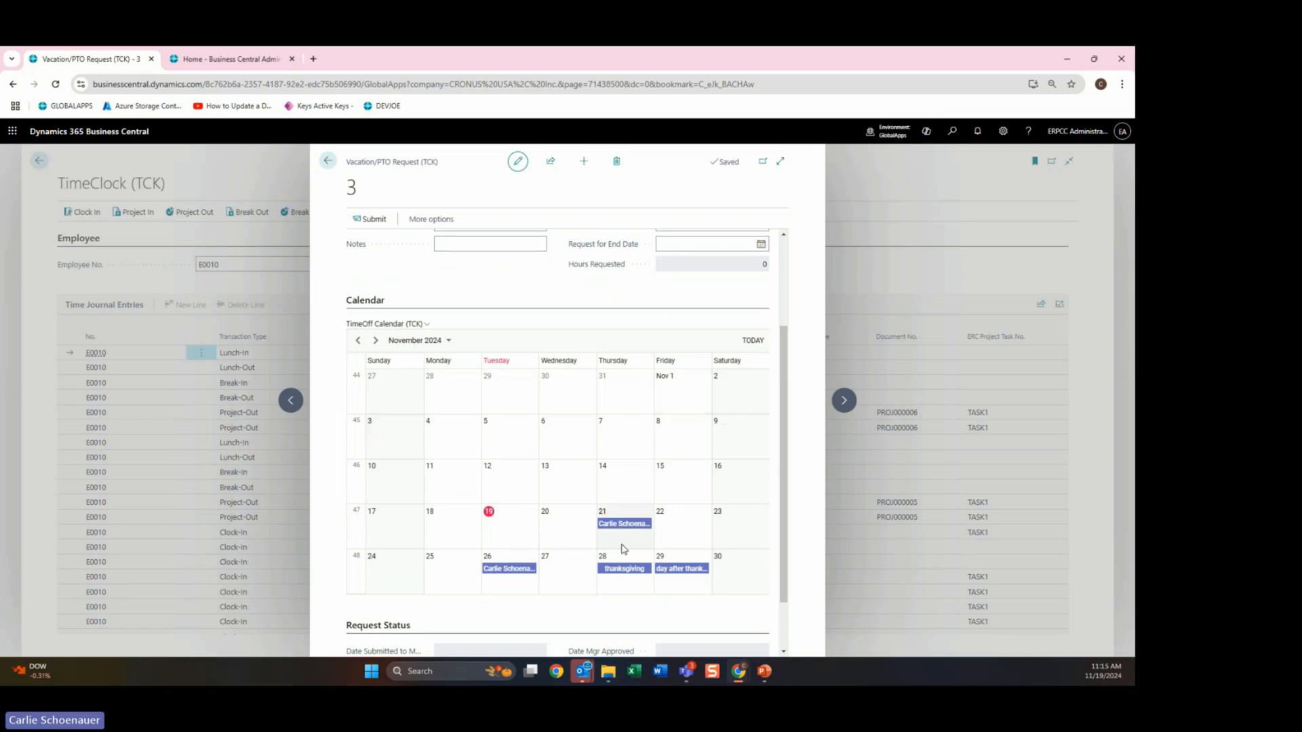
pyautogui.click(624, 523)
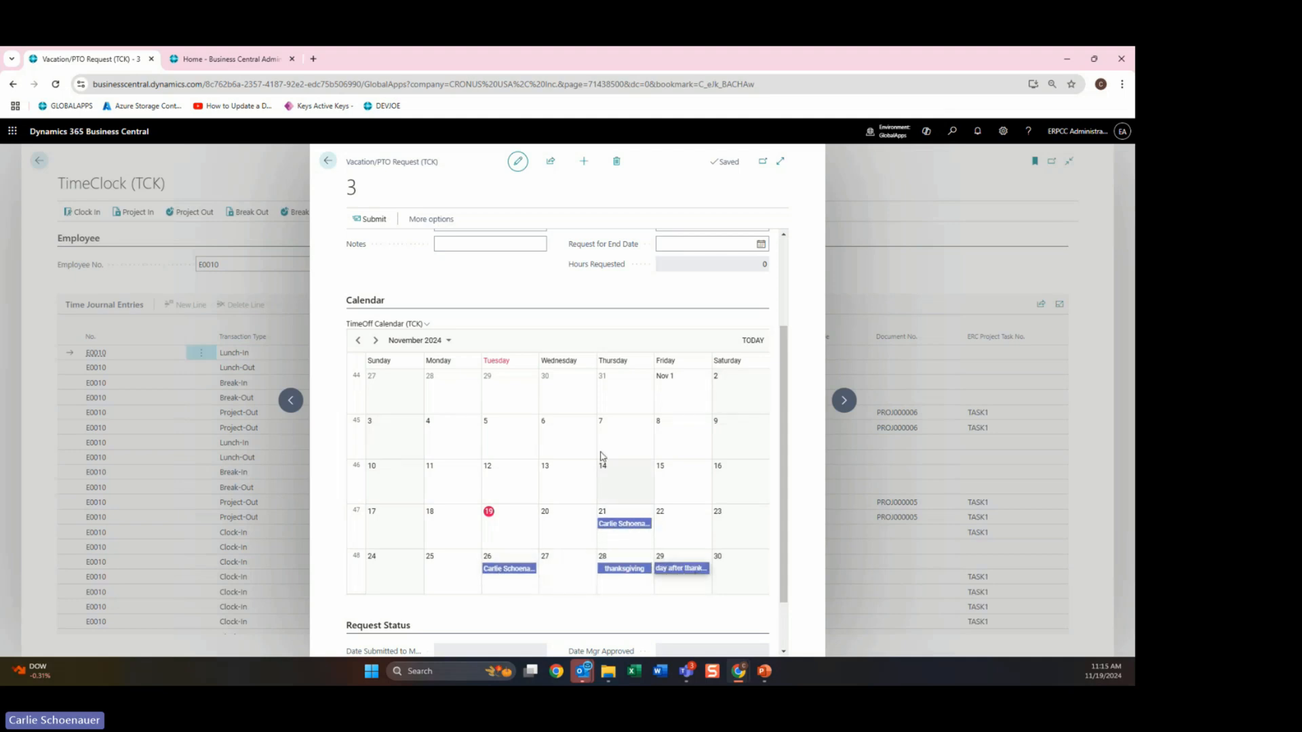
pyautogui.click(375, 340)
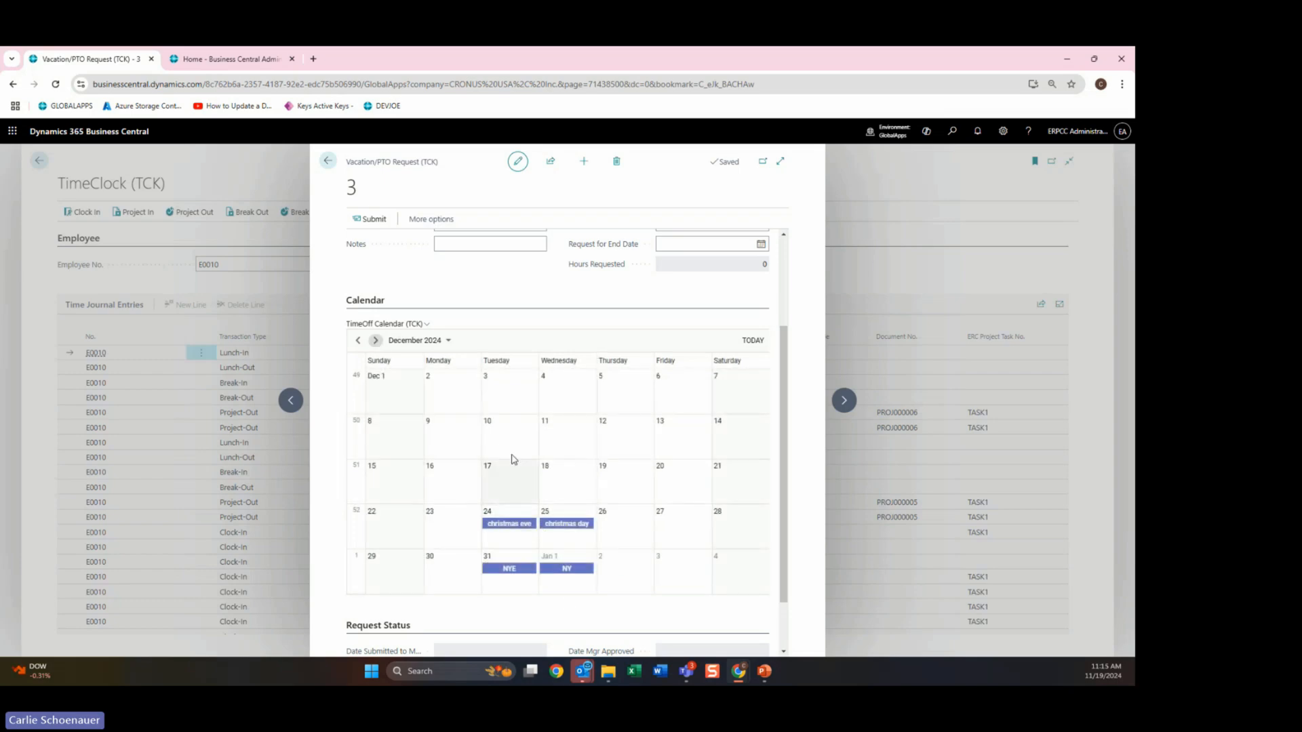
pyautogui.click(358, 340)
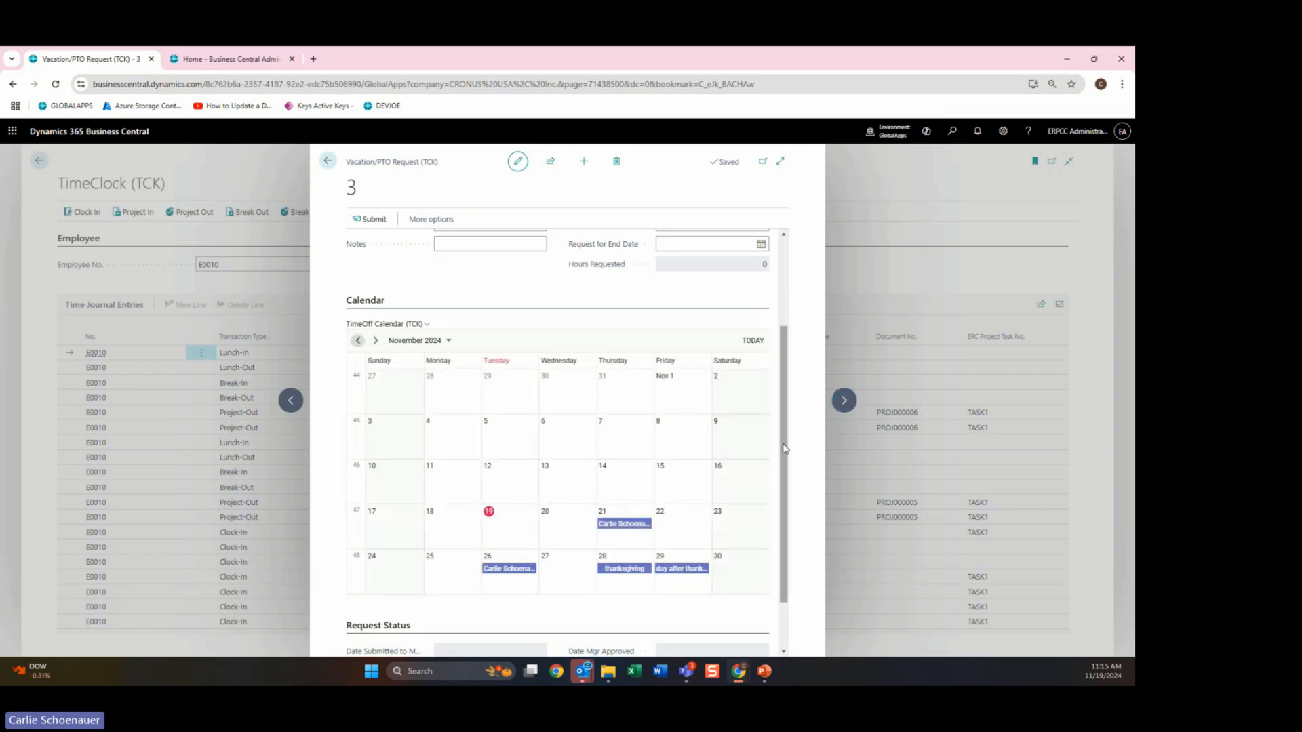
pyautogui.moveTo(784, 448); pyautogui.dragTo(773, 334)
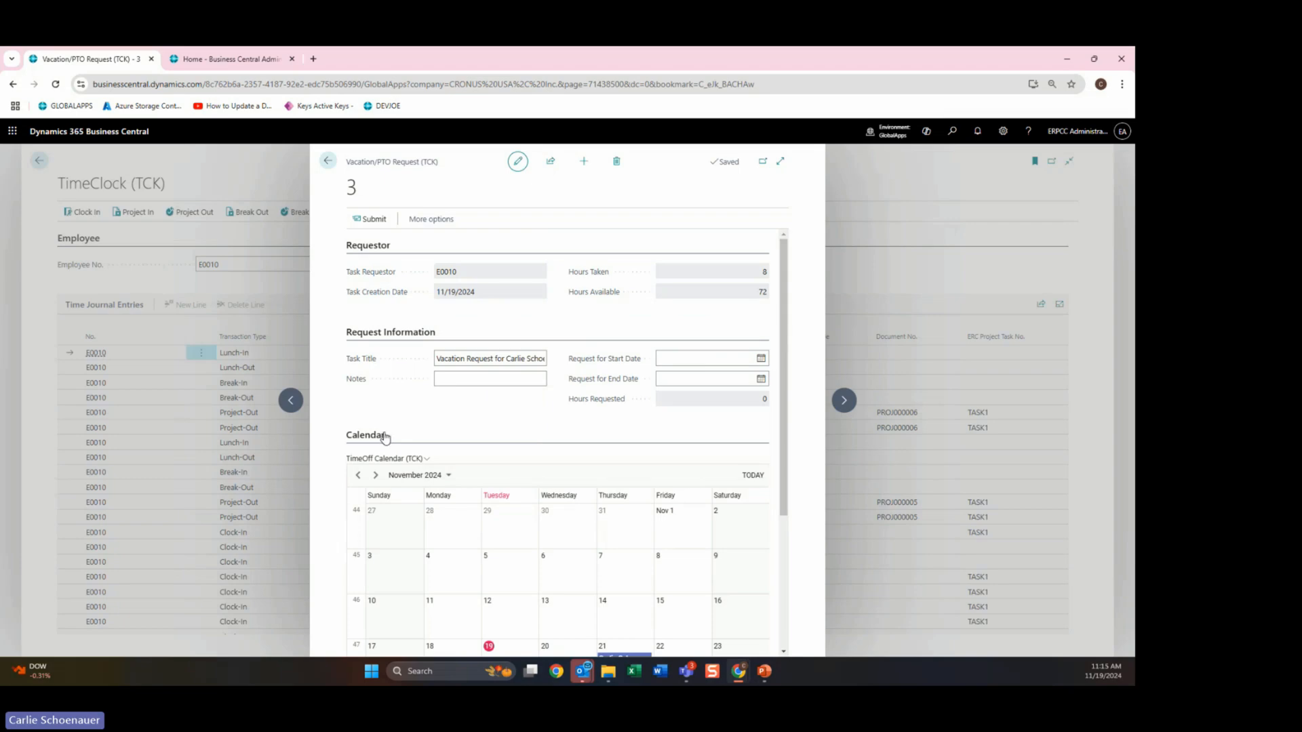
# Step: Set both the start date and the end date of the vacation request to 12/2/2024
pyautogui.click(749, 360)
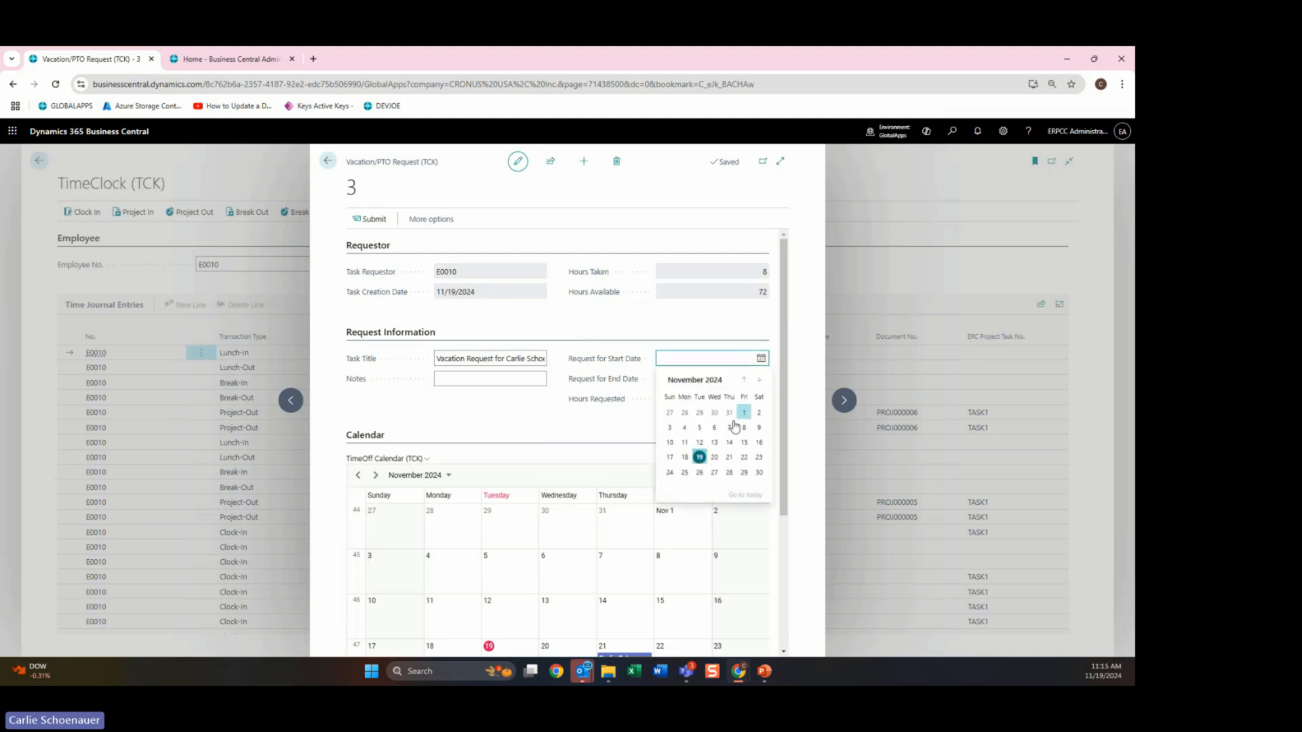
pyautogui.click(758, 380)
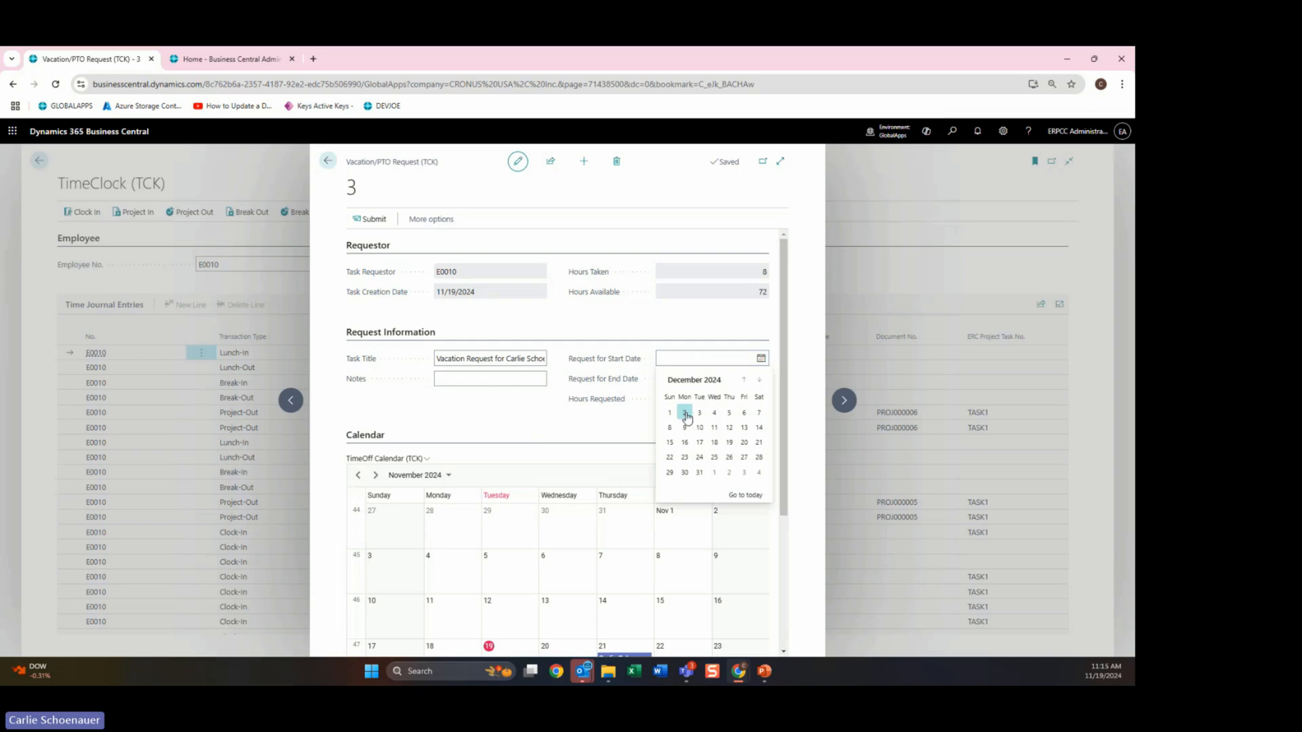
pyautogui.click(684, 412)
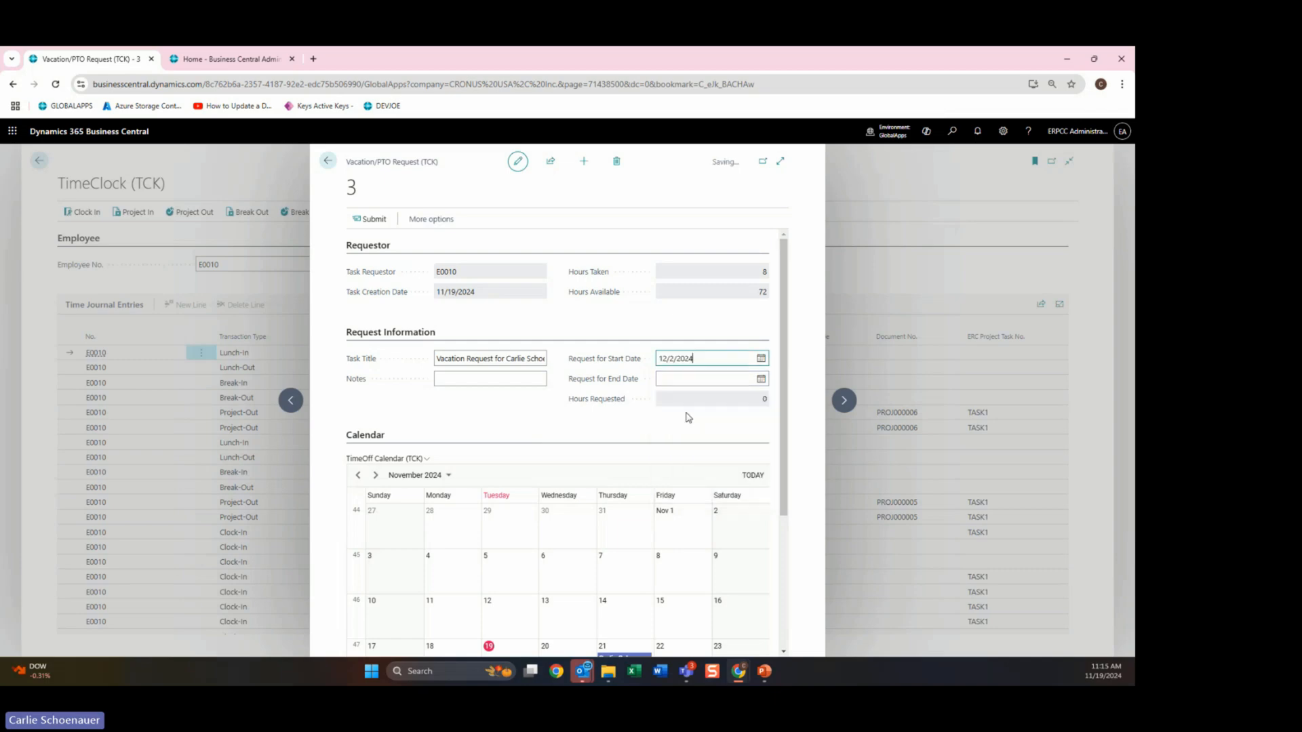
pyautogui.click(705, 379)
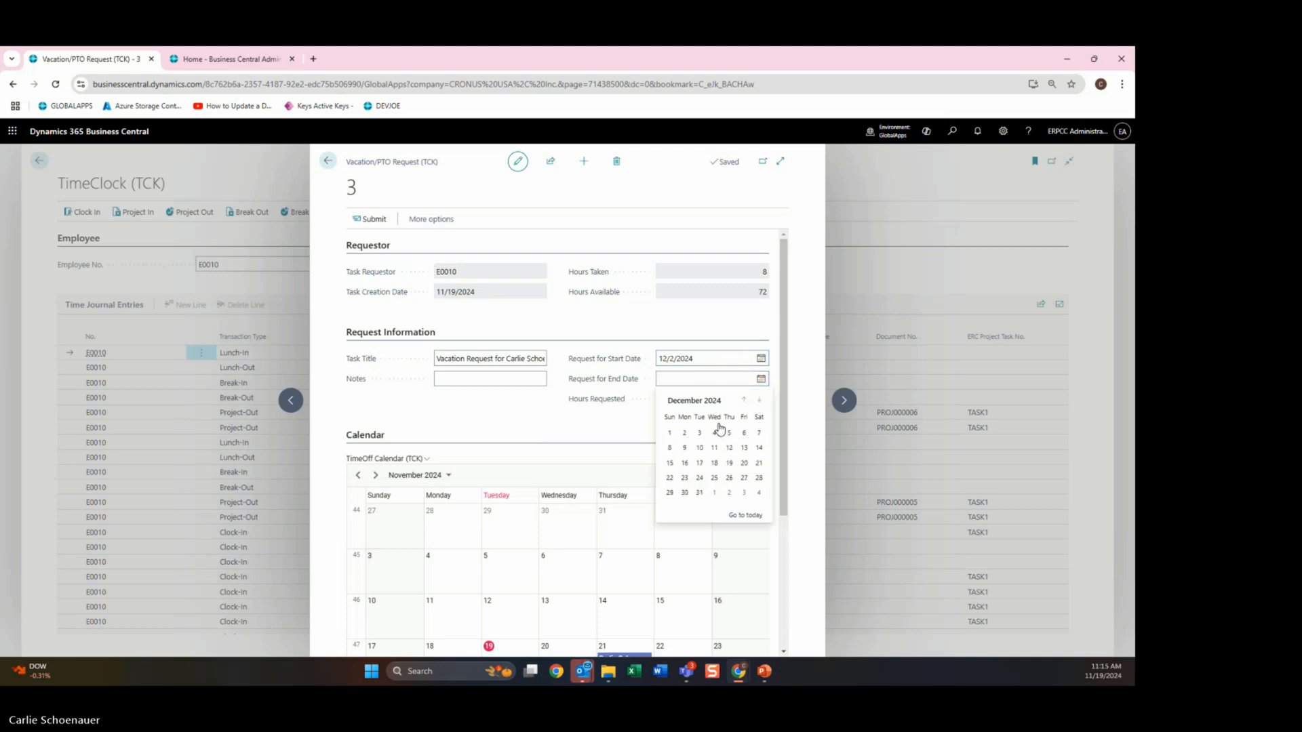
pyautogui.click(684, 433)
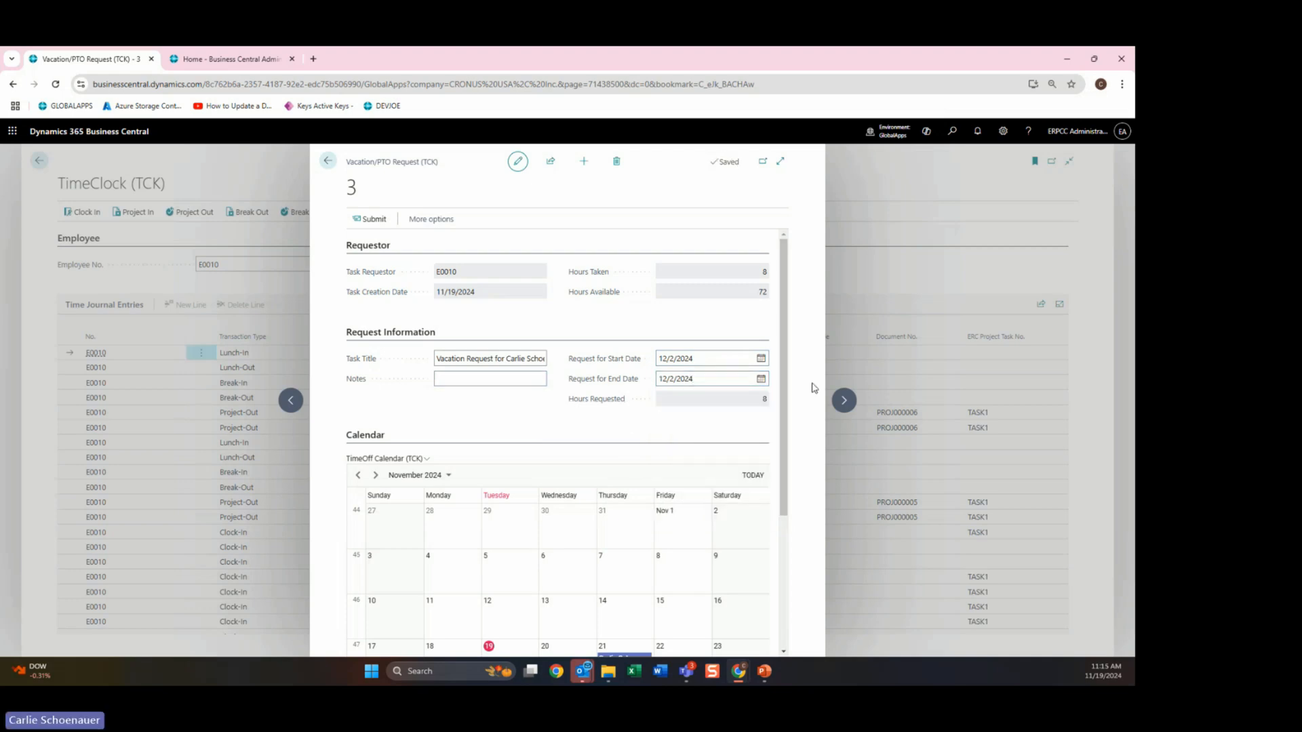
pyautogui.click(461, 383)
# Step: Check the vacation request's status section and submit the request to the manager for approval
pyautogui.scroll(-3, 797, 420)
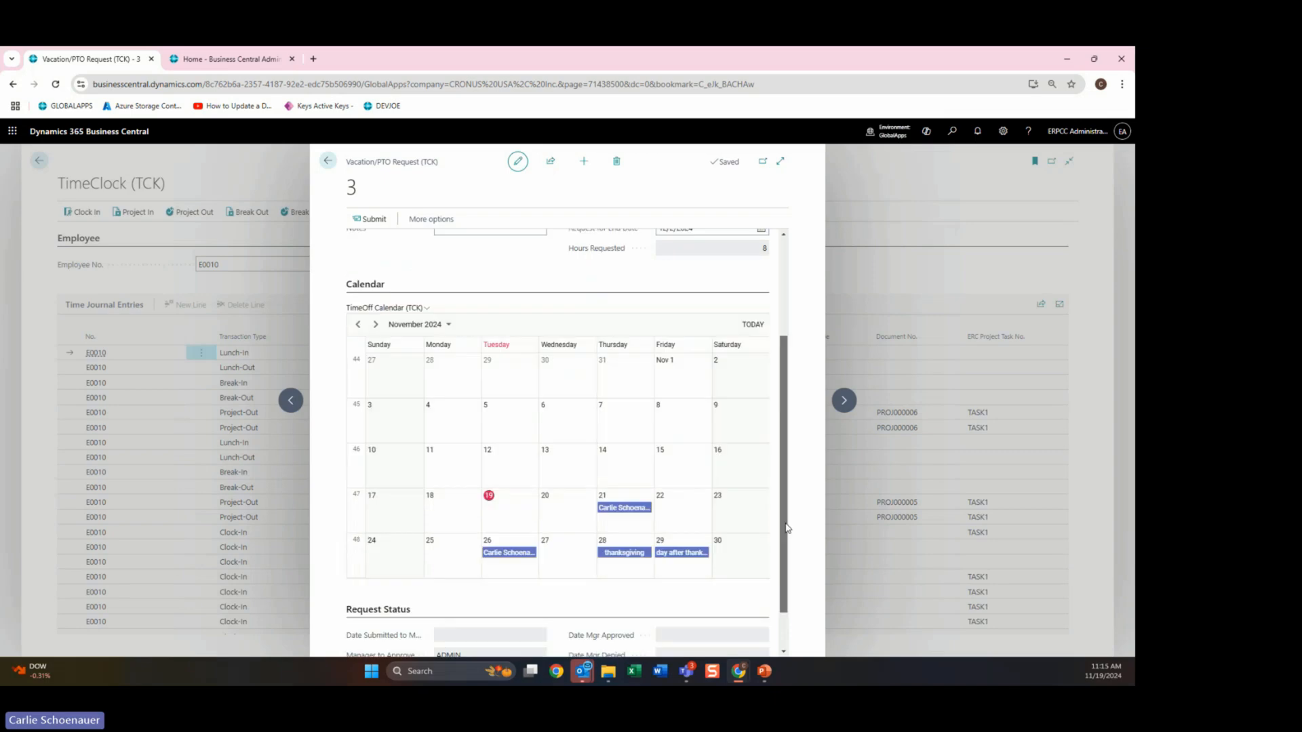
pyautogui.scroll(3, 532, 261)
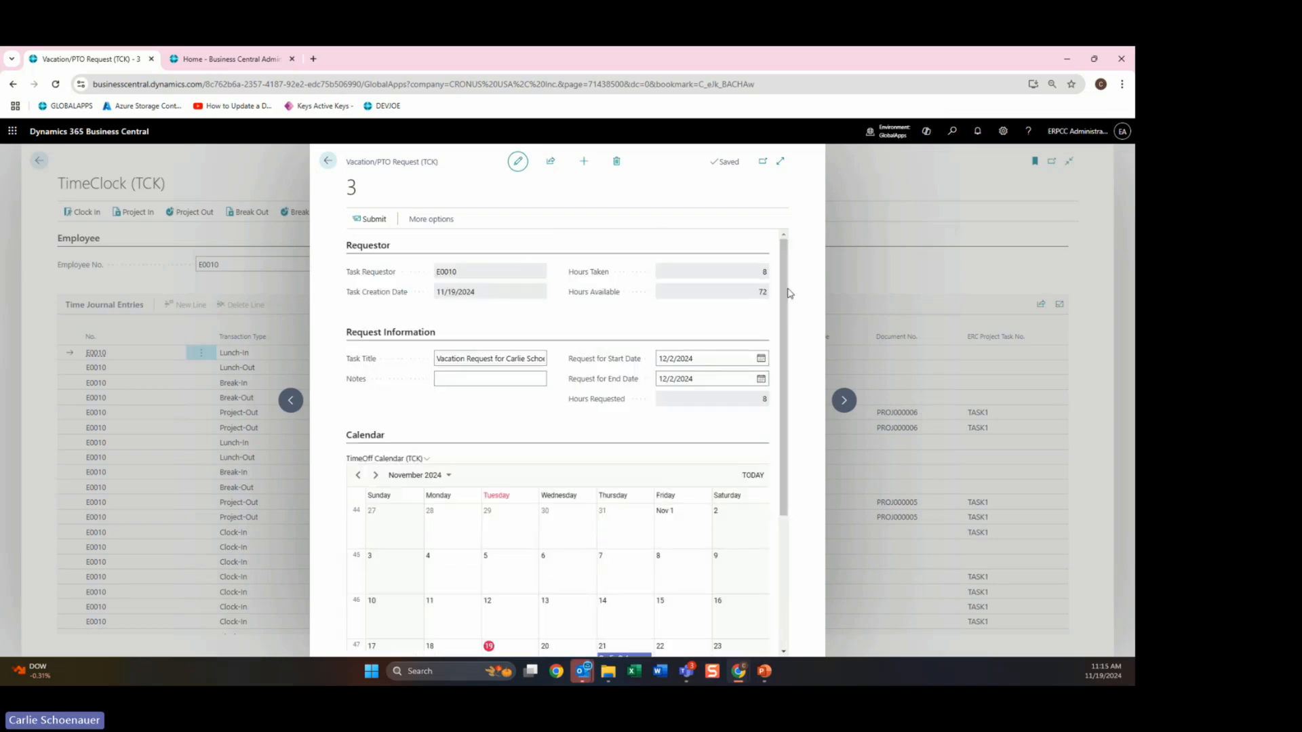
pyautogui.scroll(-5, 753, 570)
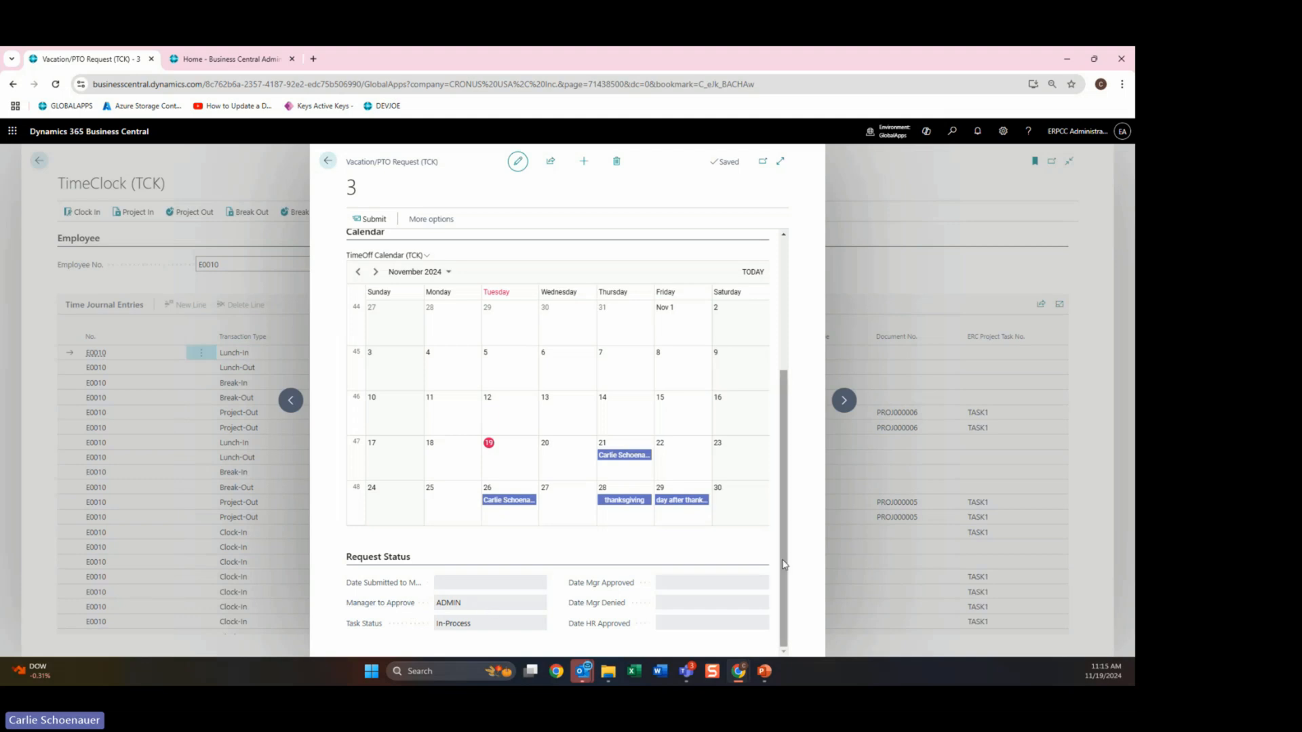
pyautogui.scroll(3, 779, 514)
pyautogui.click(371, 219)
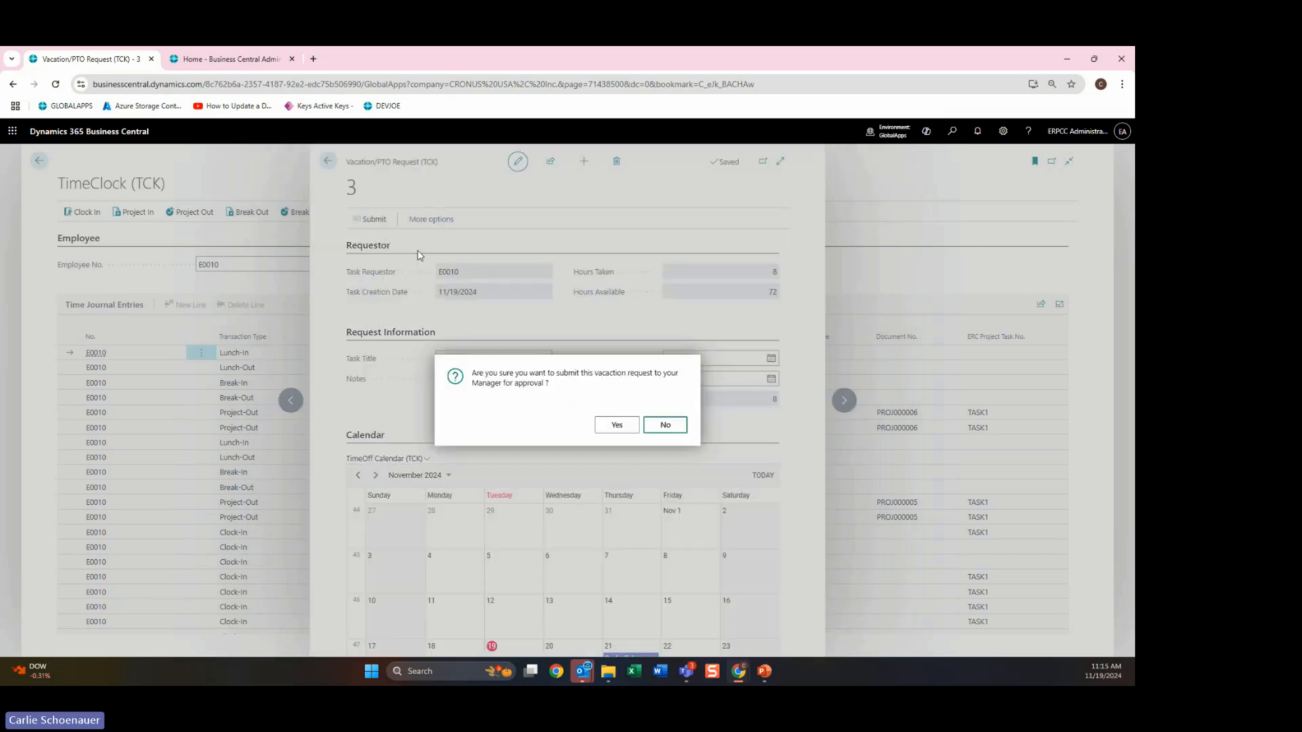
pyautogui.click(617, 425)
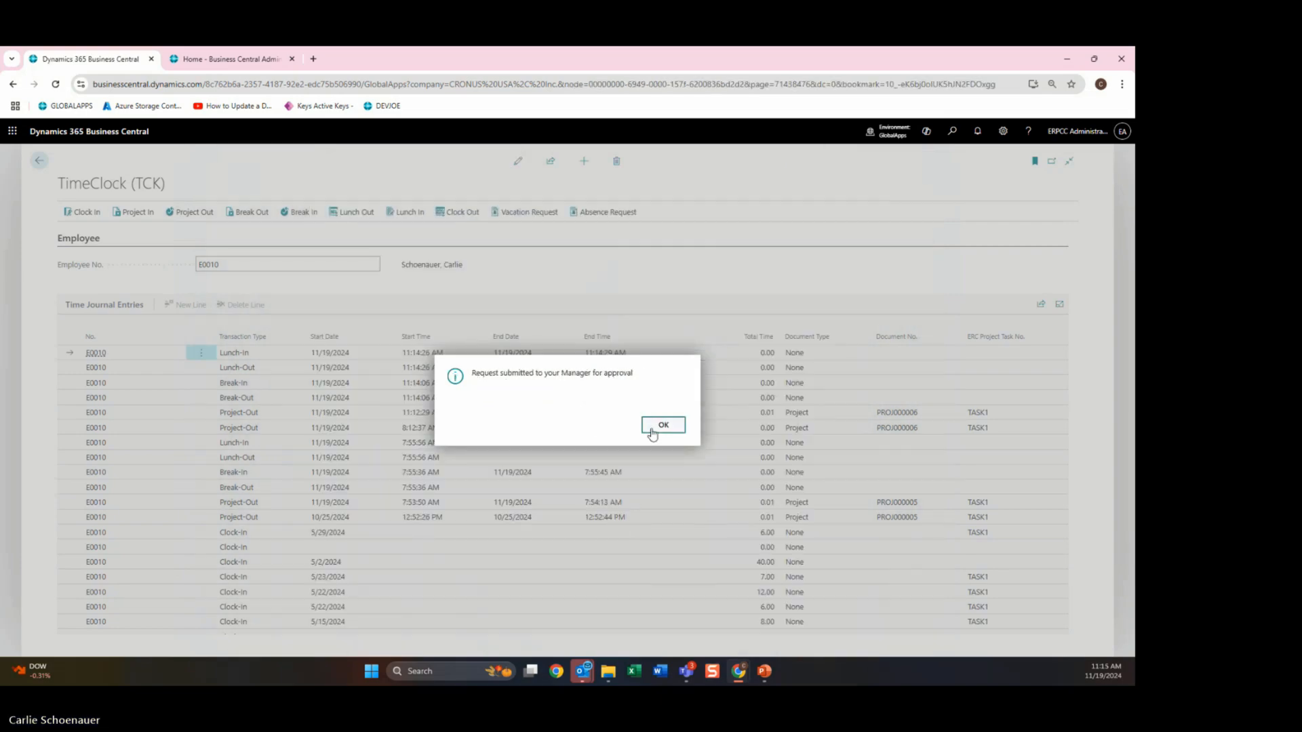
pyautogui.click(663, 425)
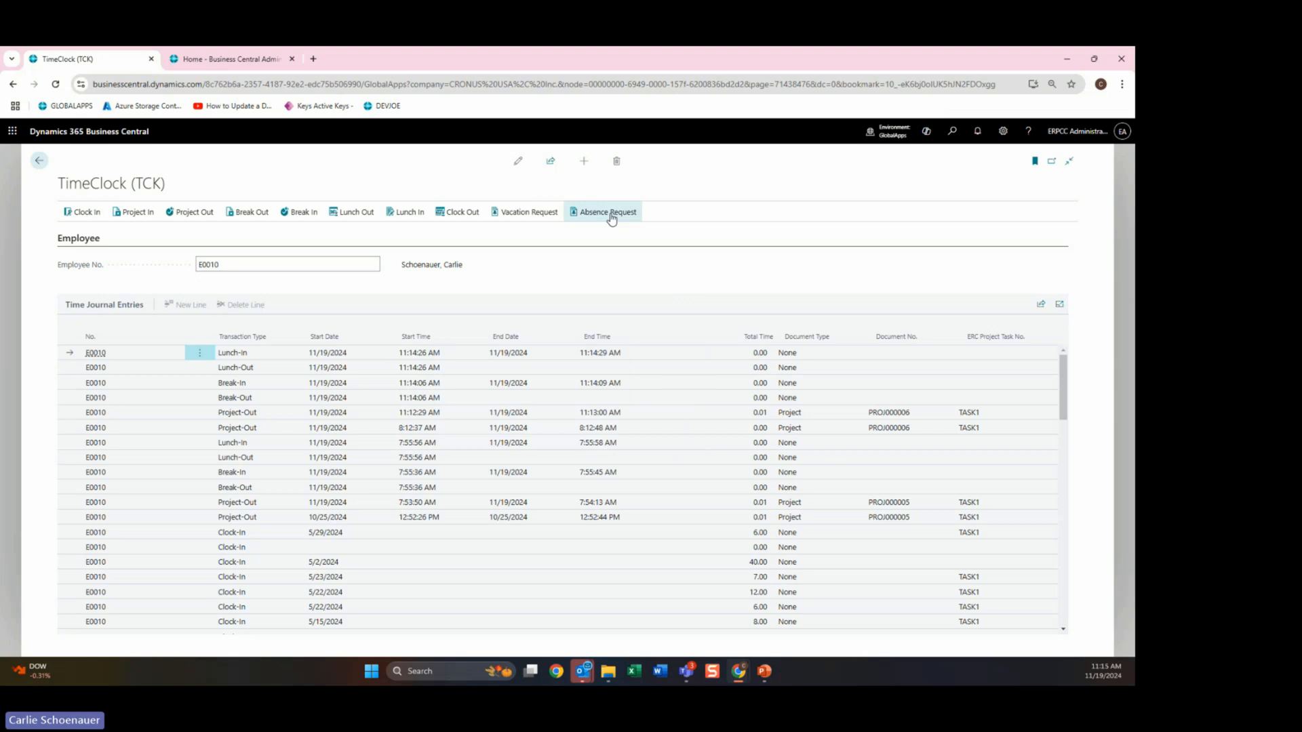
# Step: Open an absence request, look through the available absence types, and return to the TimeClock page
pyautogui.click(611, 212)
pyautogui.click(502, 359)
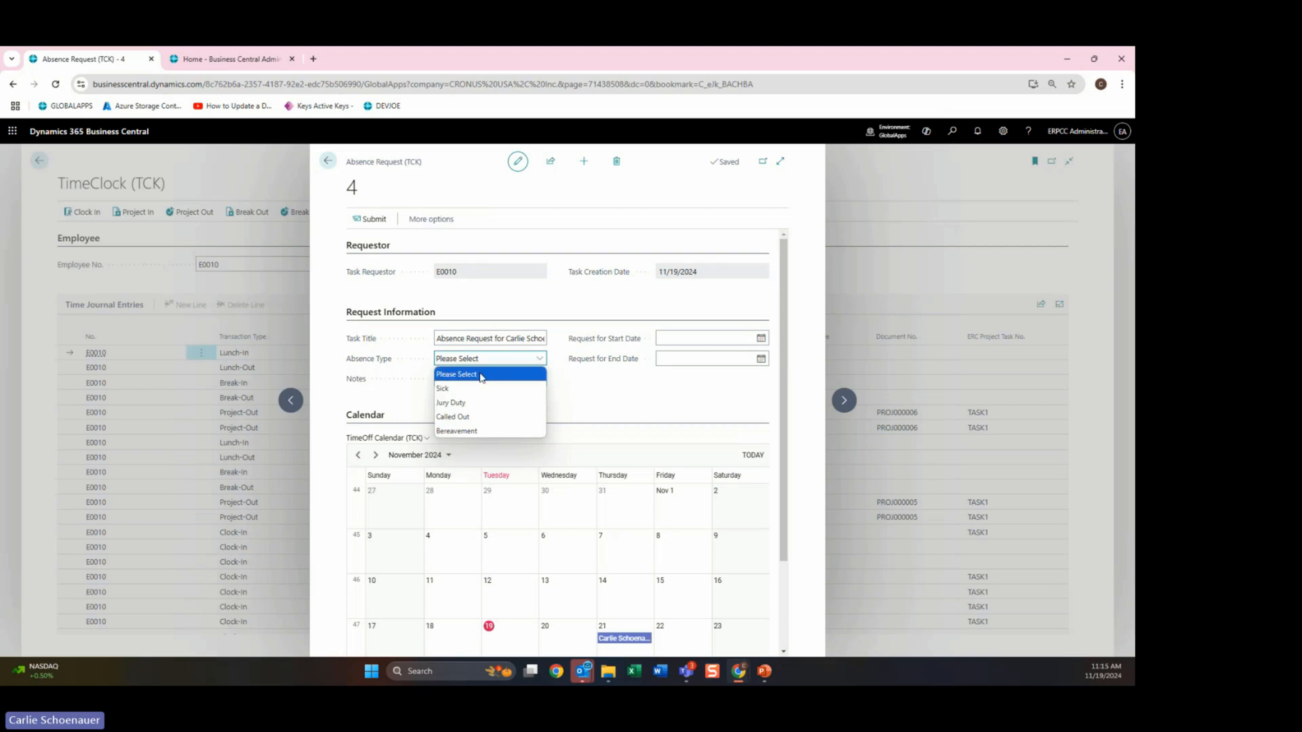
pyautogui.click(753, 425)
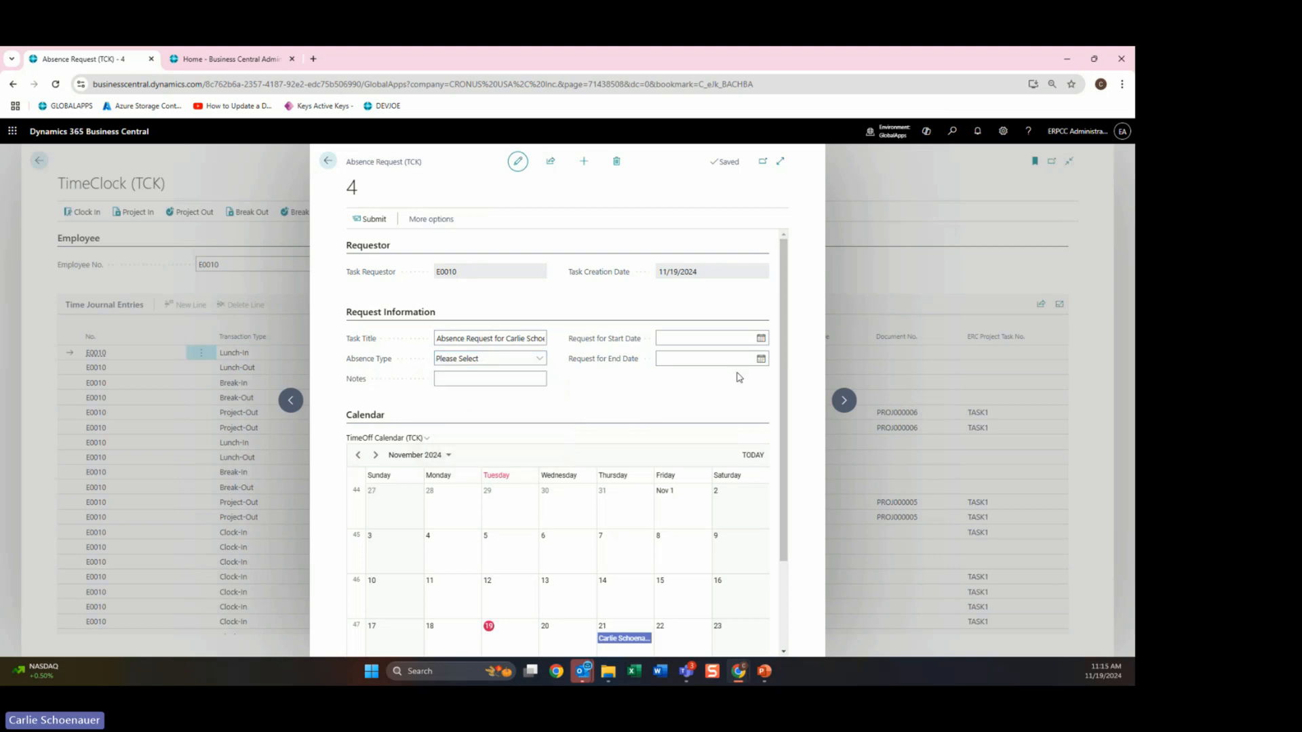
pyautogui.click(325, 163)
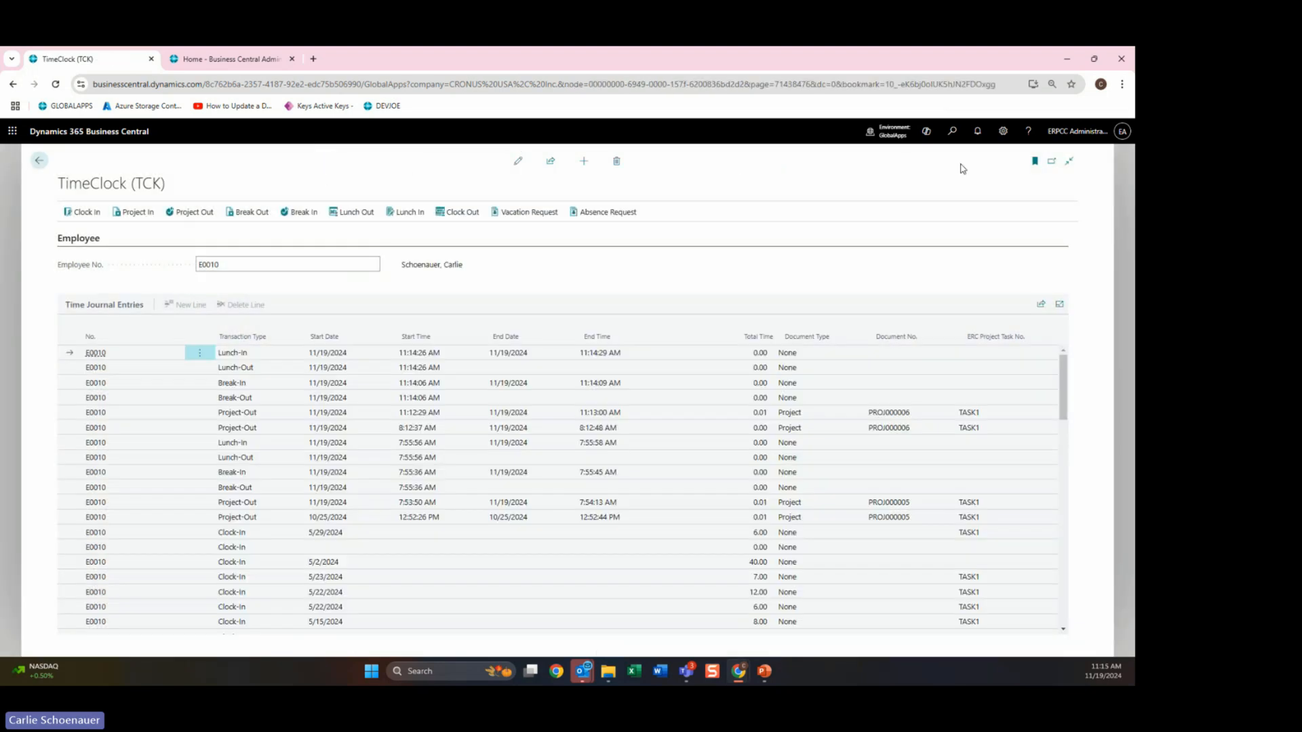
# Step: Open My HR Tasks to Approve from the home page and clear the filter on Task Assigned To
pyautogui.click(38, 163)
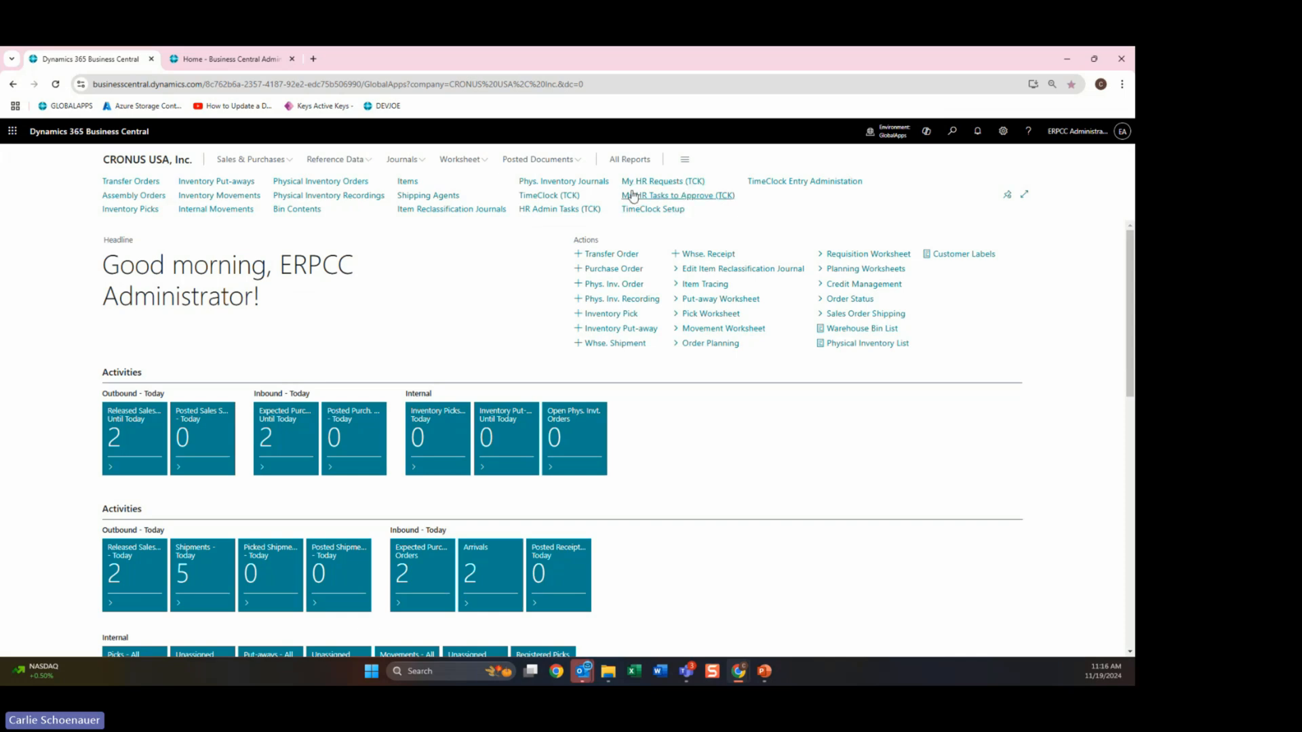
pyautogui.click(646, 199)
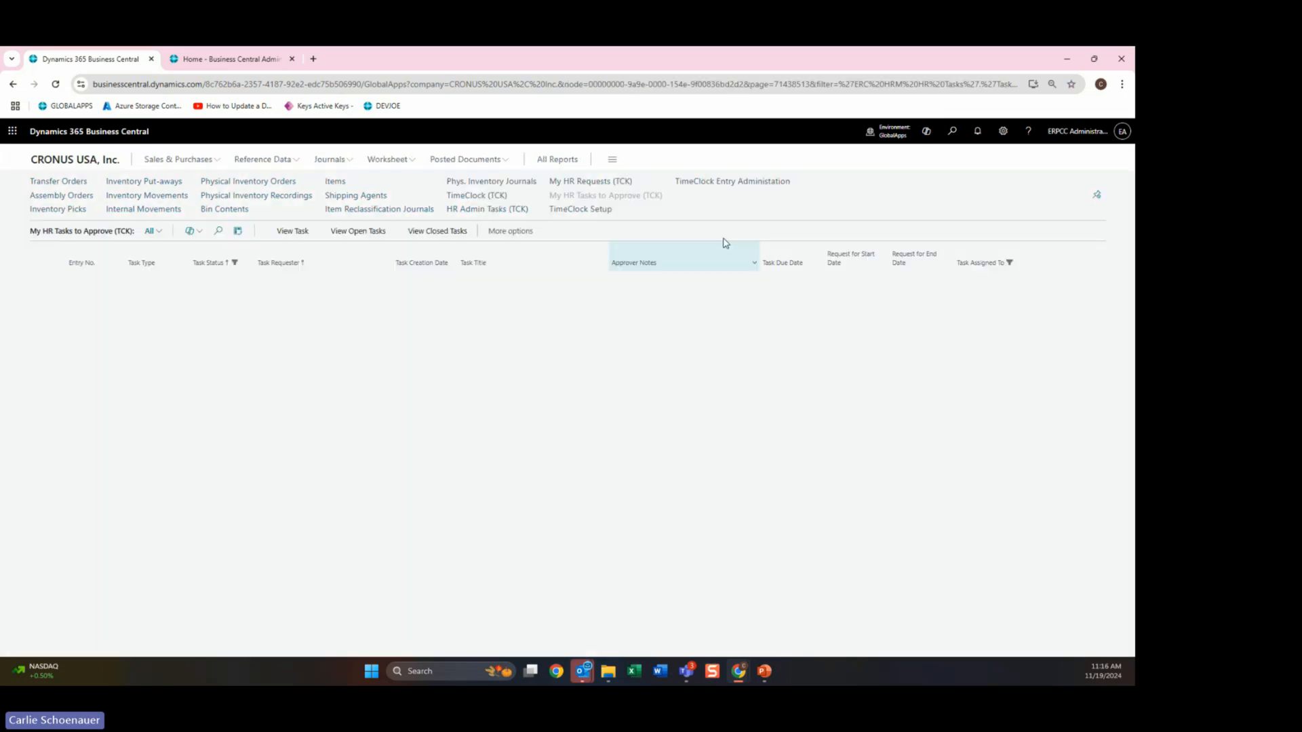
pyautogui.click(987, 256)
pyautogui.click(1060, 365)
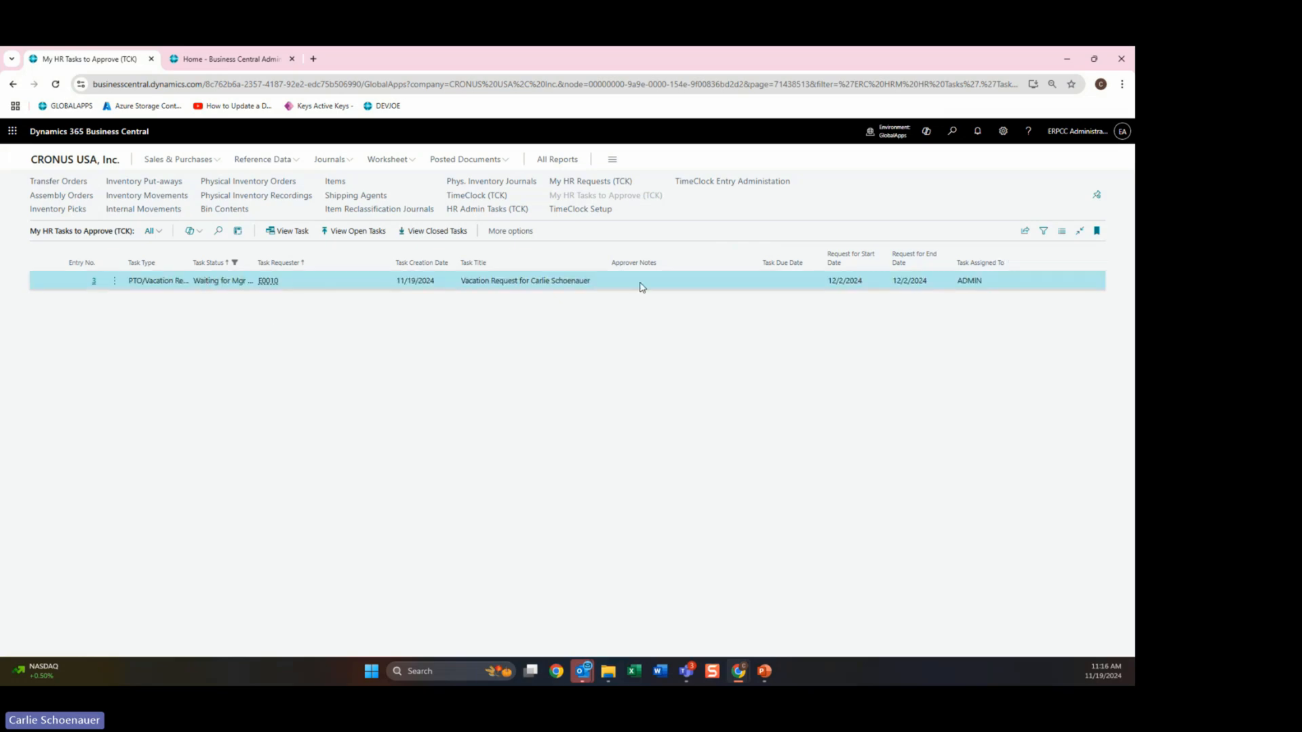
# Step: Open the pending vacation request task and examine its dates, the December 2024 time-off calendar and the request status
pyautogui.click(296, 233)
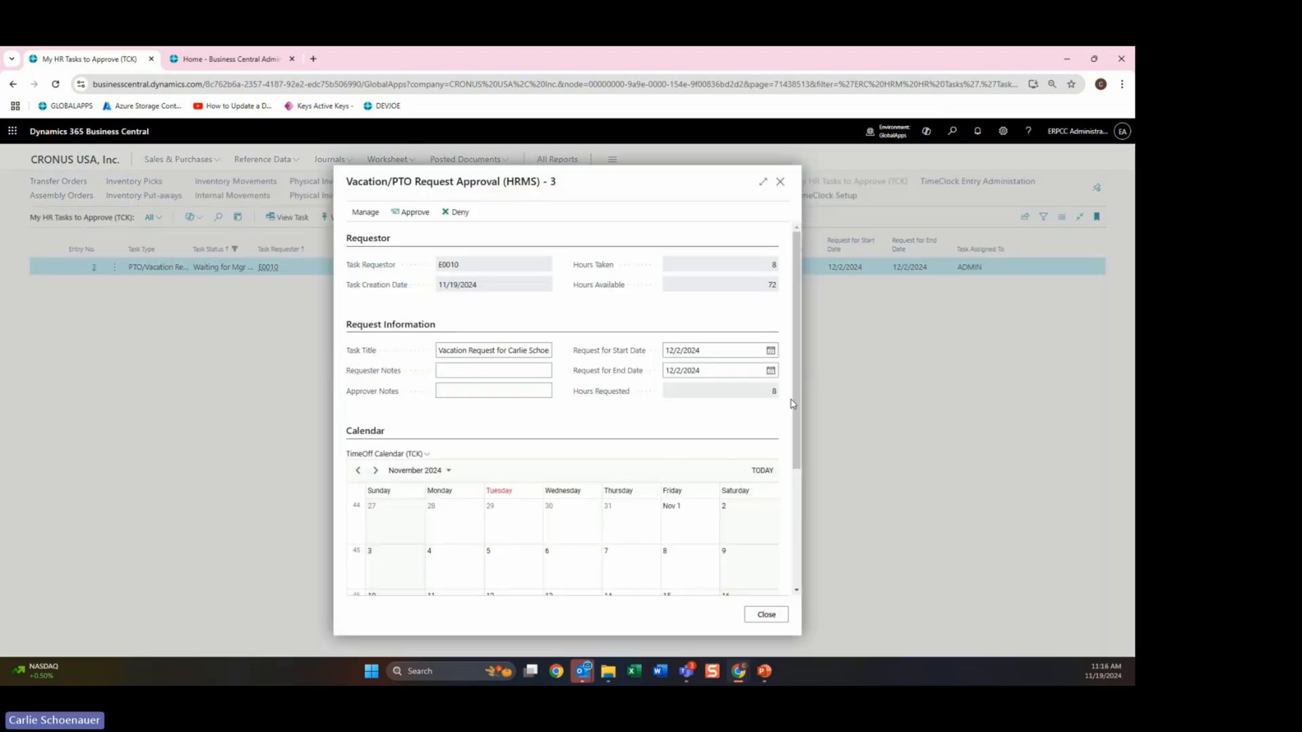
pyautogui.scroll(-1, 793, 404)
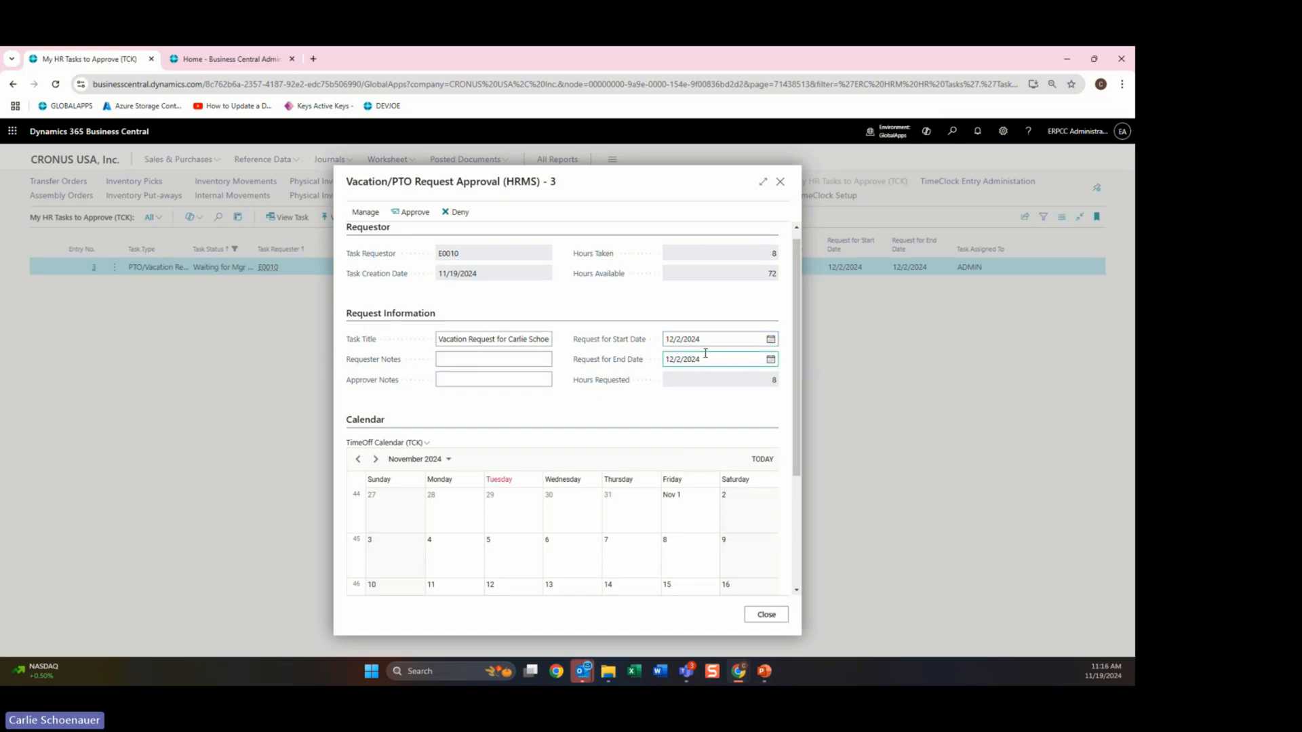
pyautogui.moveTo(791, 372); pyautogui.dragTo(792, 480)
pyautogui.click(375, 307)
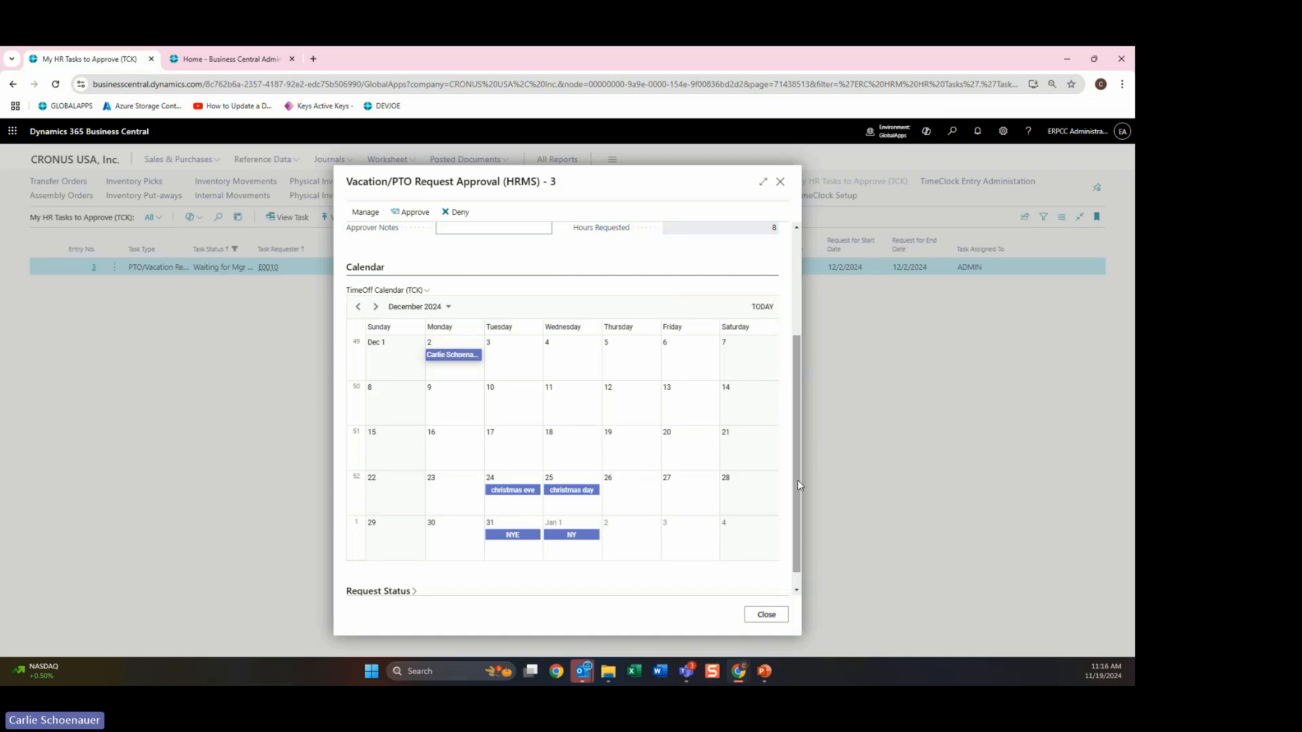
pyautogui.moveTo(797, 480); pyautogui.dragTo(797, 494)
pyautogui.click(410, 571)
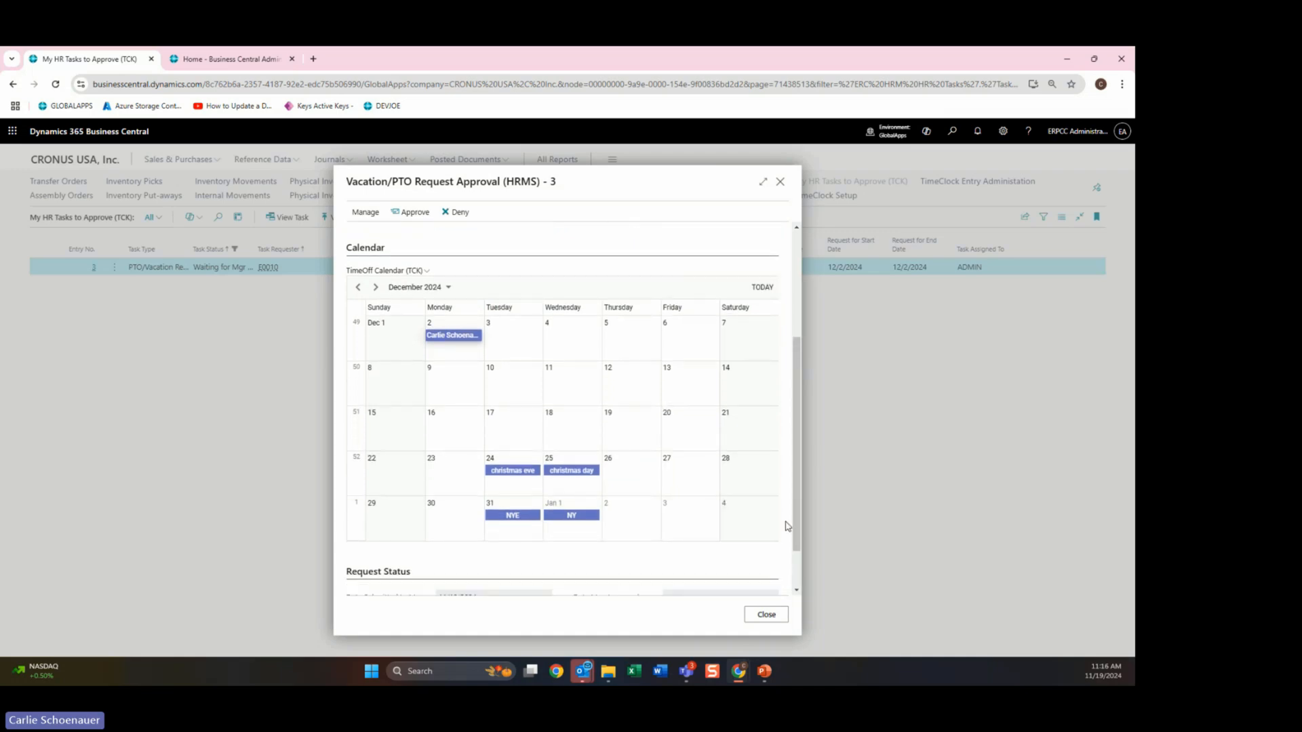
pyautogui.moveTo(789, 547); pyautogui.dragTo(792, 351)
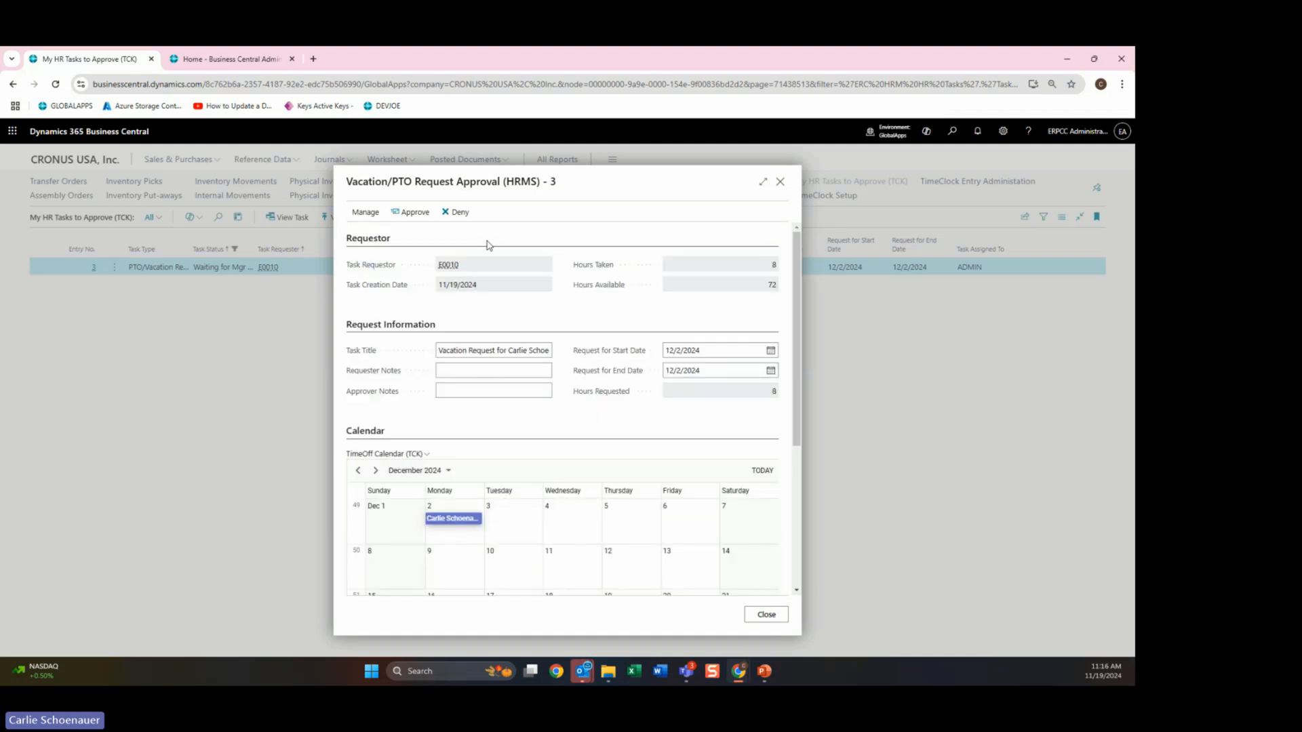
# Step: Approve the employee's vacation request as manager and read the approval message
pyautogui.click(415, 214)
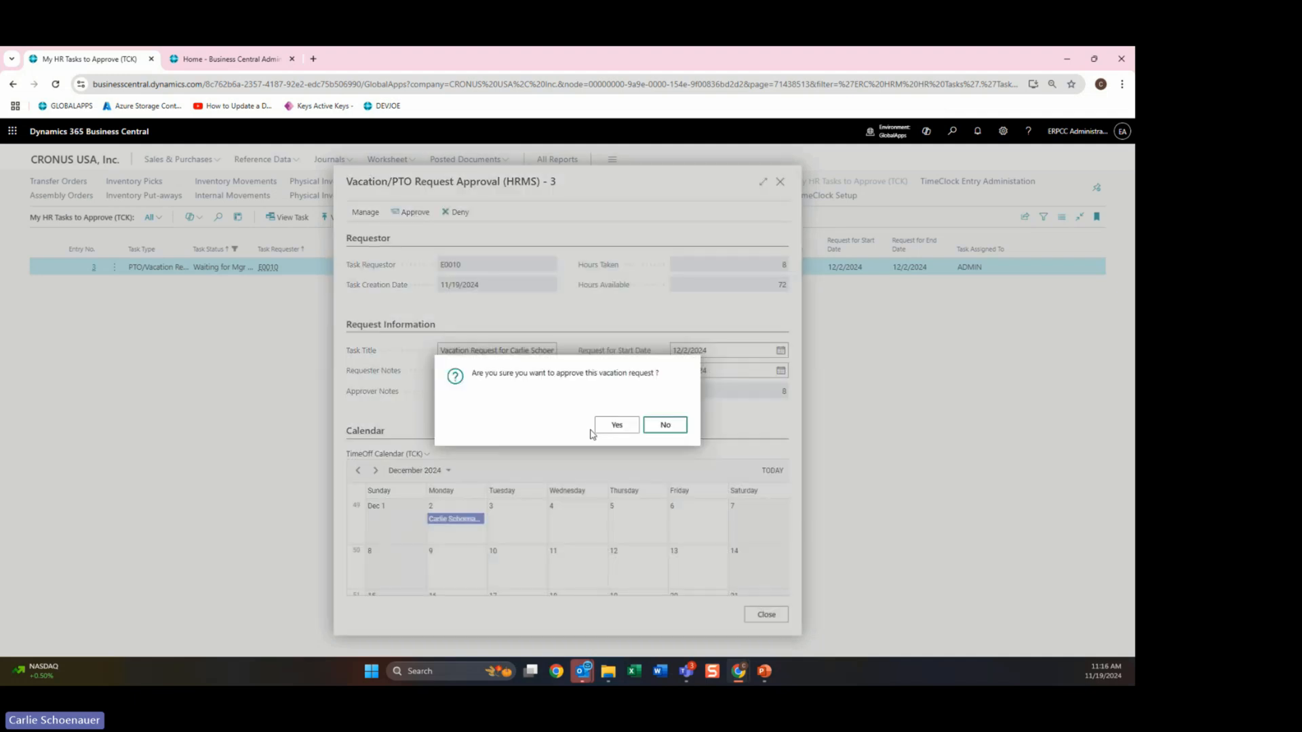
pyautogui.click(617, 428)
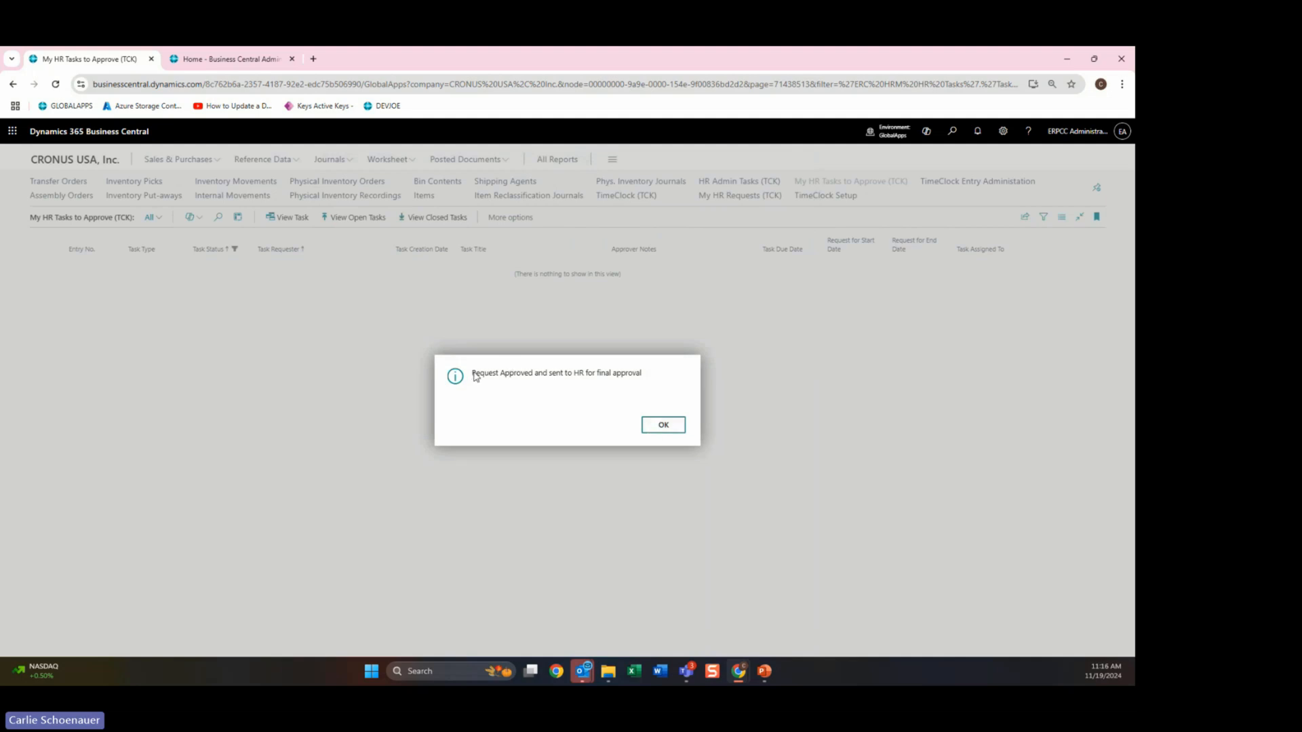
pyautogui.moveTo(476, 376); pyautogui.dragTo(637, 380)
# Step: Read the Vacation Request notification e-mail sent to HR, close it, and dismiss the approval message
pyautogui.moveTo(0, 156); pyautogui.dragTo(571, 231)
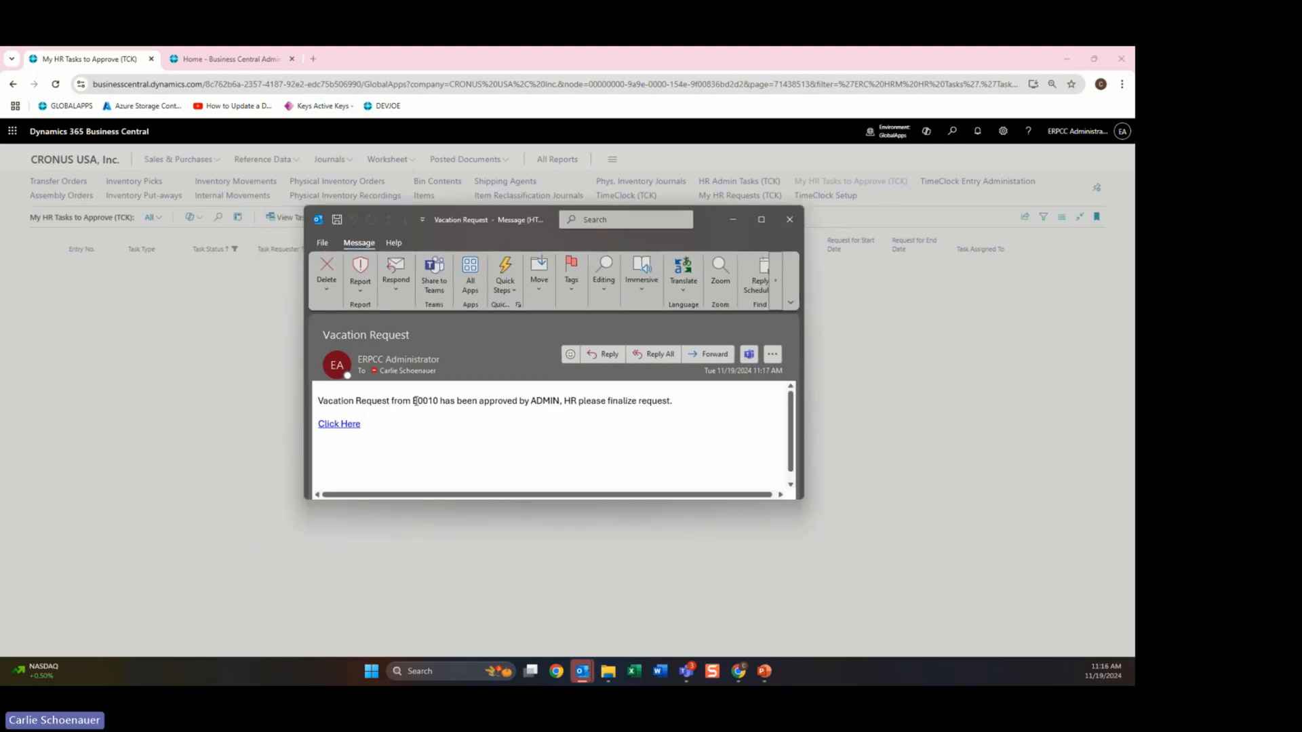
pyautogui.moveTo(414, 404)
pyautogui.mouseDown()
pyautogui.moveTo(456, 404)
pyautogui.moveTo(435, 405)
pyautogui.mouseUp()
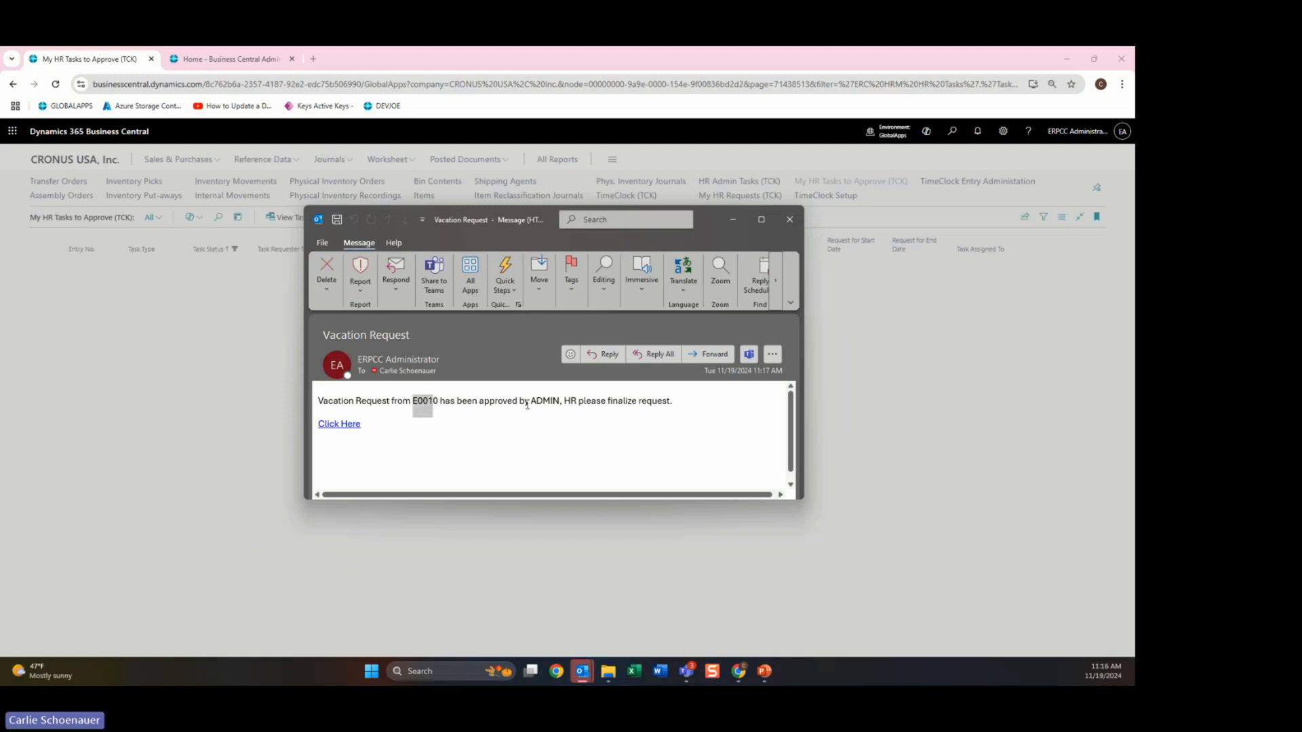
pyautogui.moveTo(532, 402); pyautogui.dragTo(678, 407)
pyautogui.click(685, 409)
pyautogui.click(790, 221)
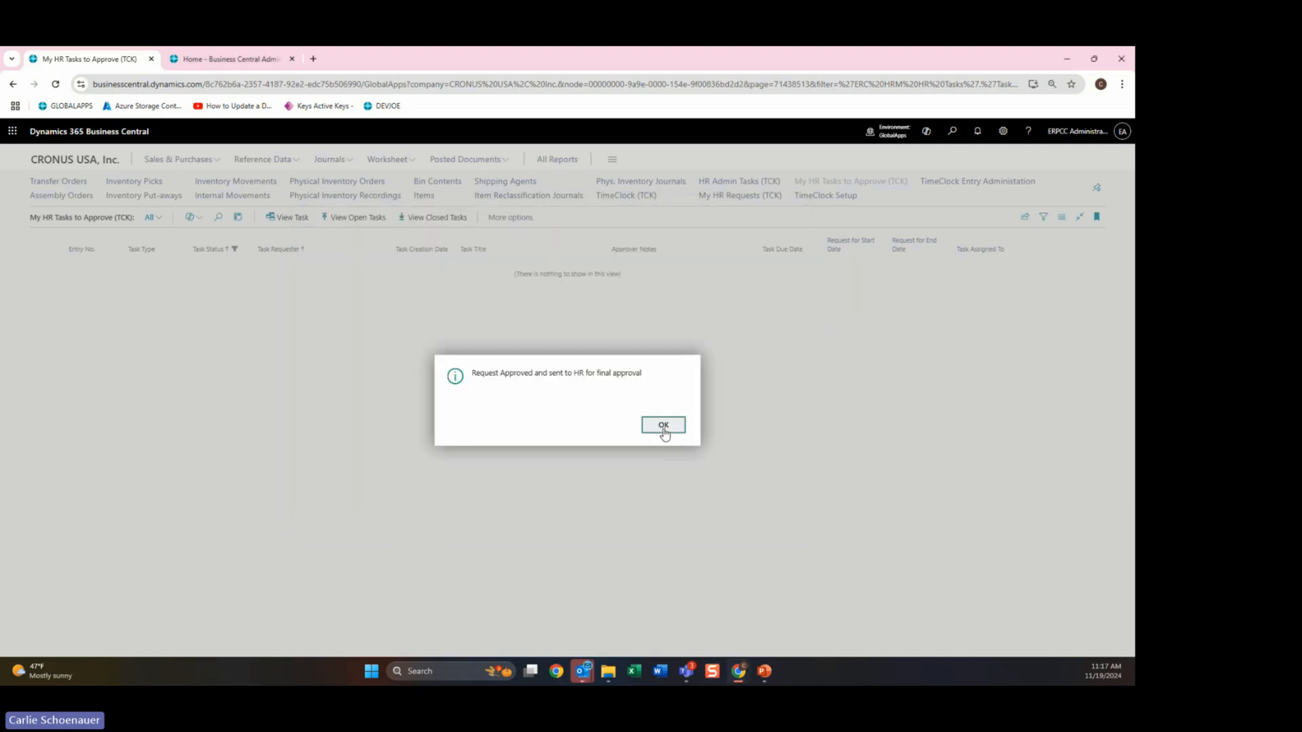
pyautogui.click(664, 425)
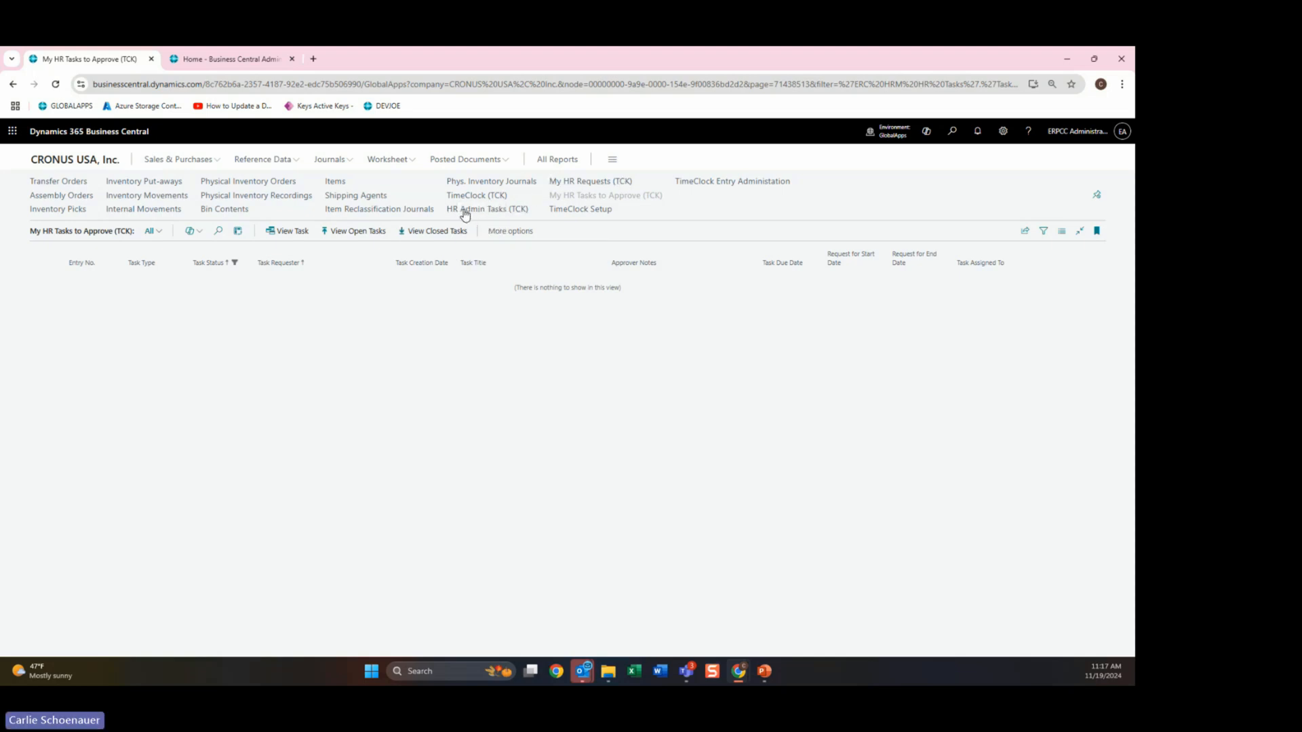
# Step: Open HR Admin Tasks and examine the company time-off calendar for November and December 2024, closing it once viewed
pyautogui.click(468, 209)
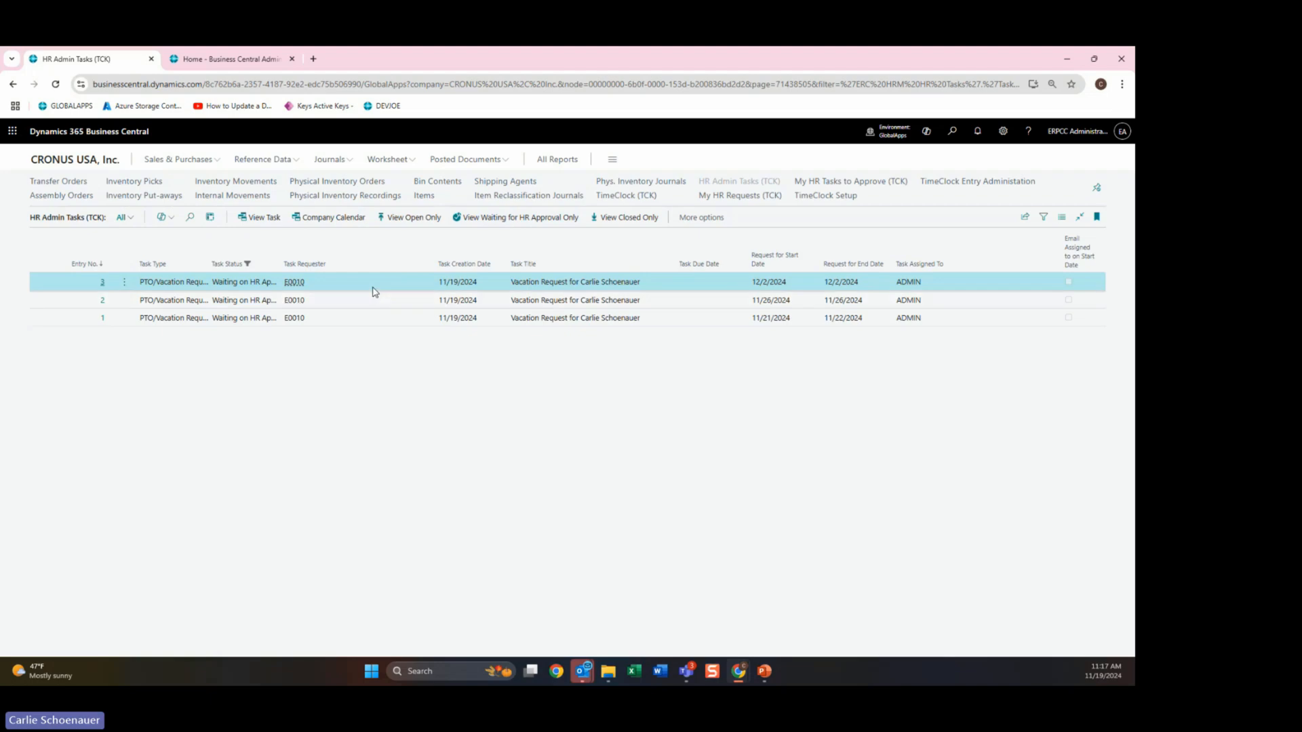
pyautogui.click(335, 218)
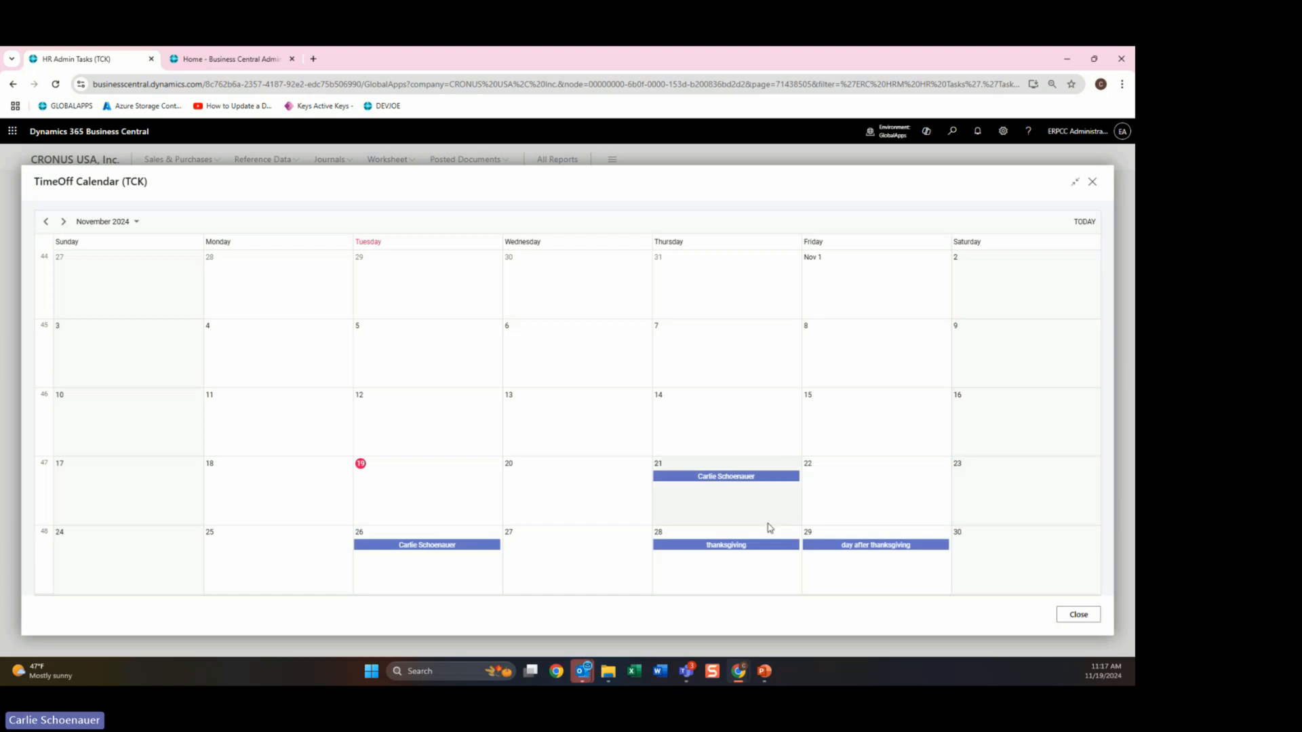
pyautogui.click(63, 222)
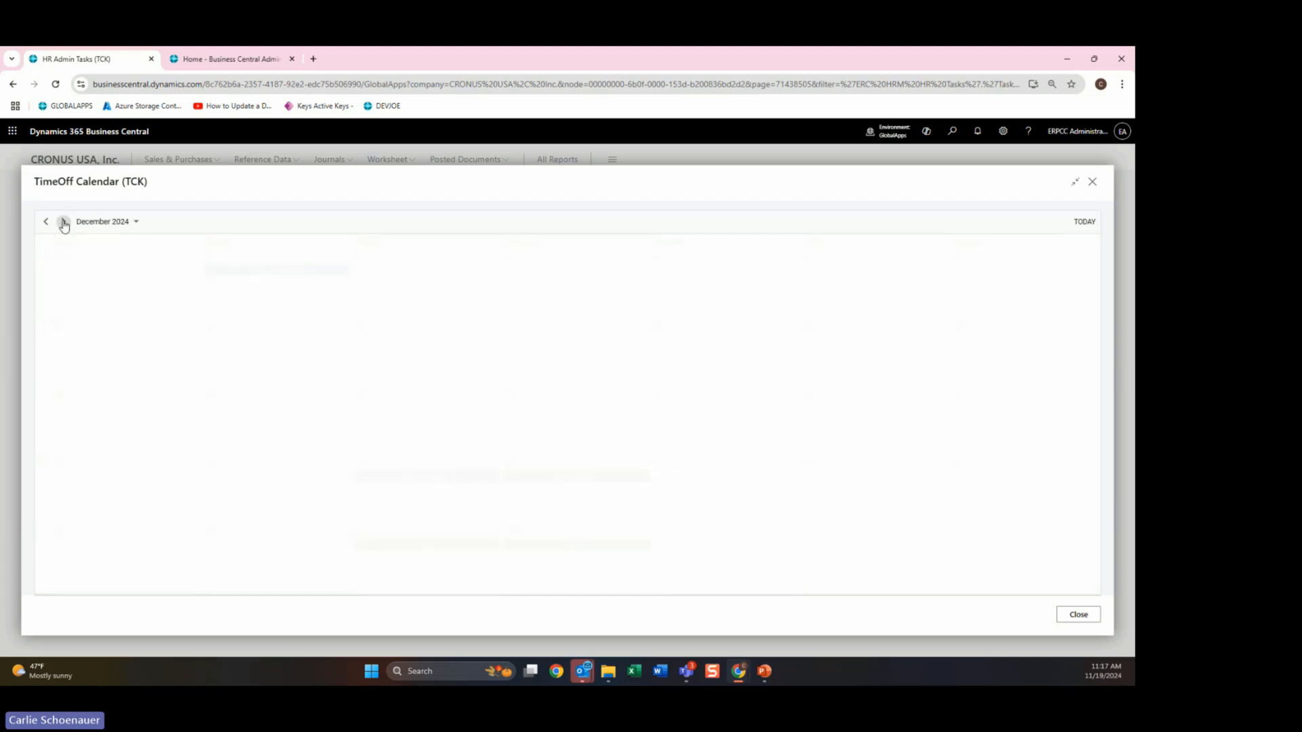
pyautogui.click(46, 222)
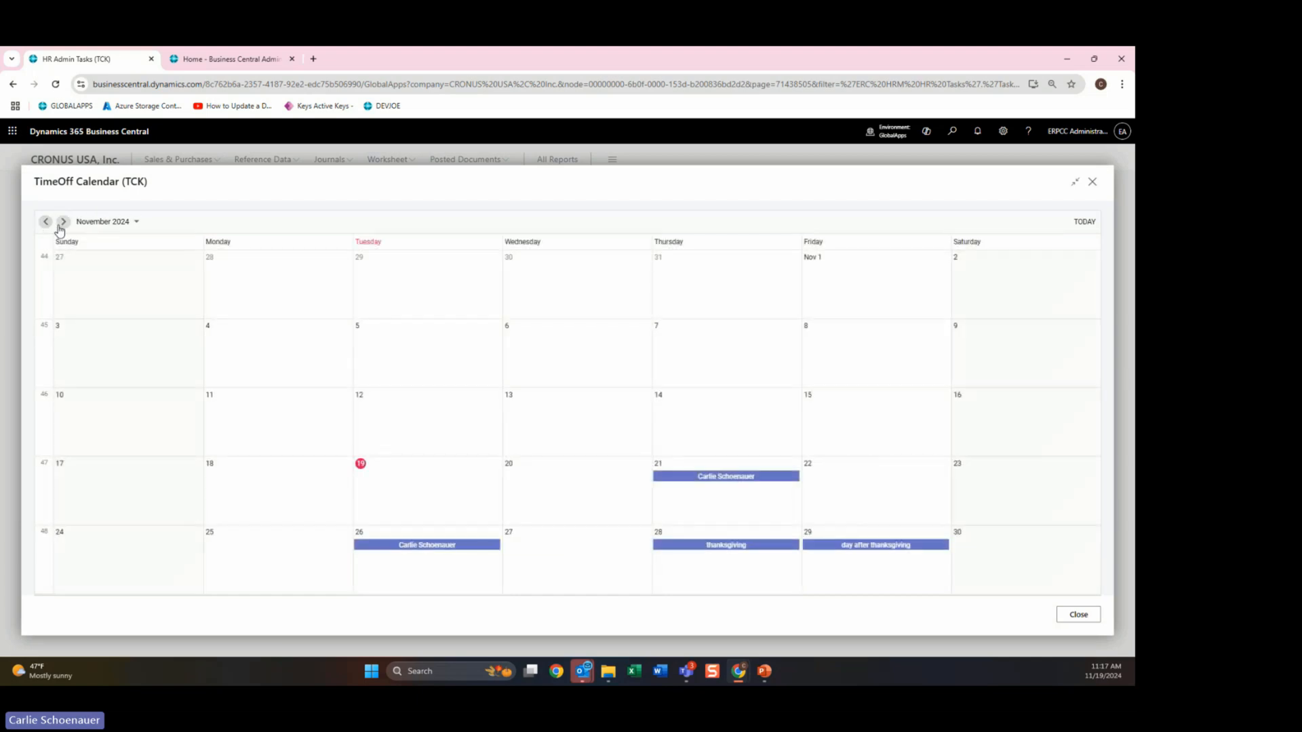
pyautogui.click(1092, 185)
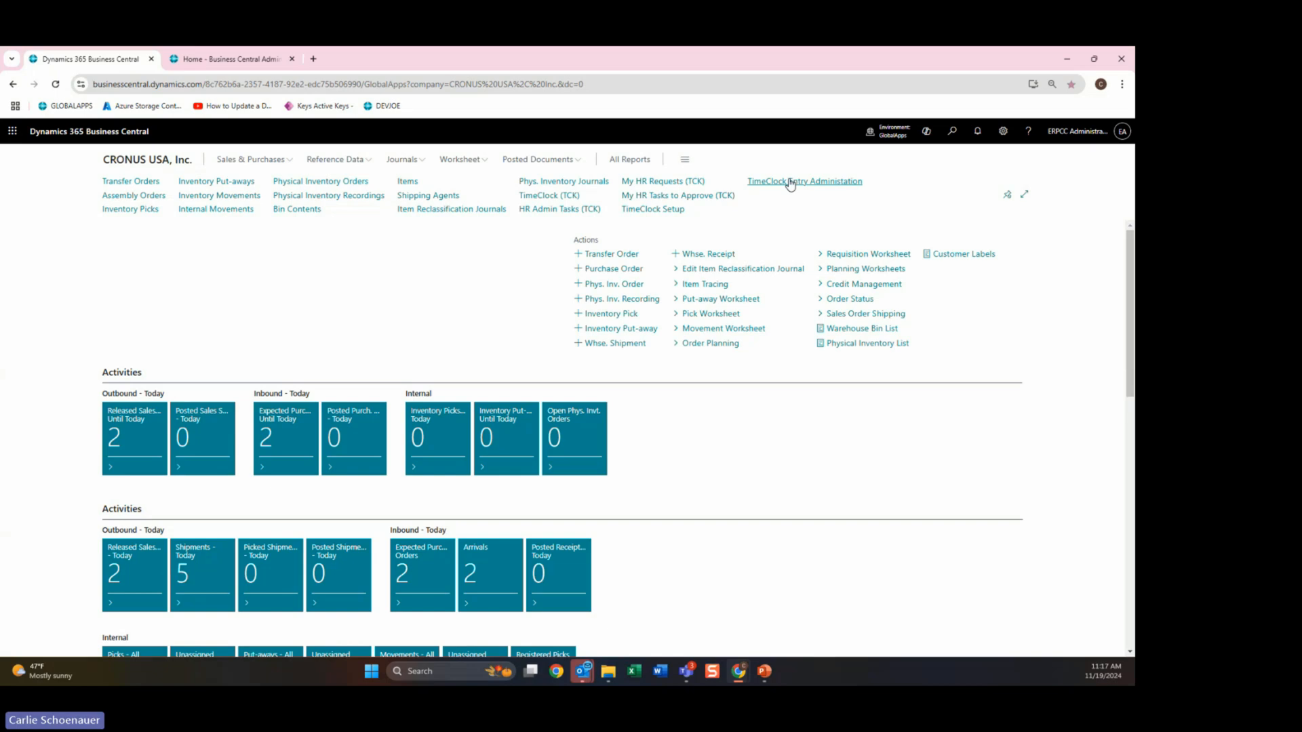
# Step: Open TimeClock Entry Administration, sort the entries by First Name, restore the Entry No. order and view the list's sharing options
pyautogui.click(790, 182)
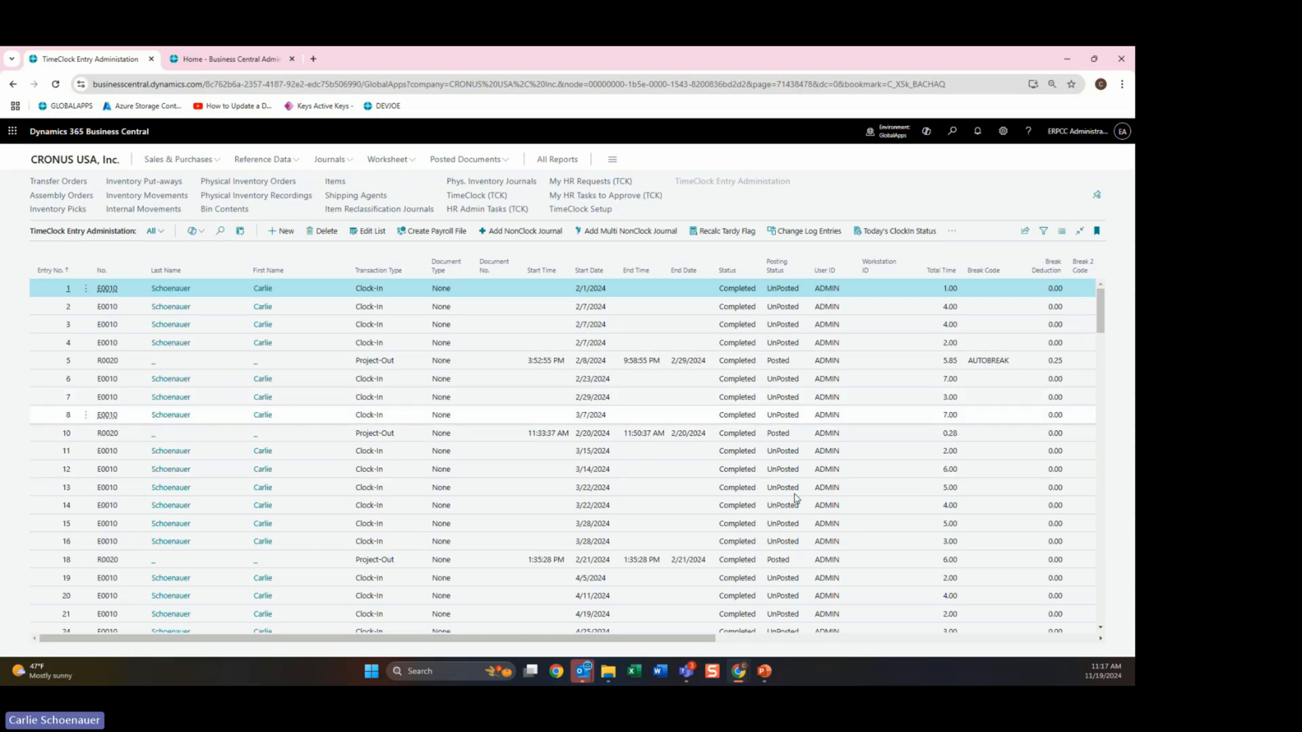
pyautogui.moveTo(1103, 319)
pyautogui.mouseDown()
pyautogui.moveTo(1105, 393)
pyautogui.moveTo(1106, 305)
pyautogui.moveTo(1106, 316)
pyautogui.mouseUp()
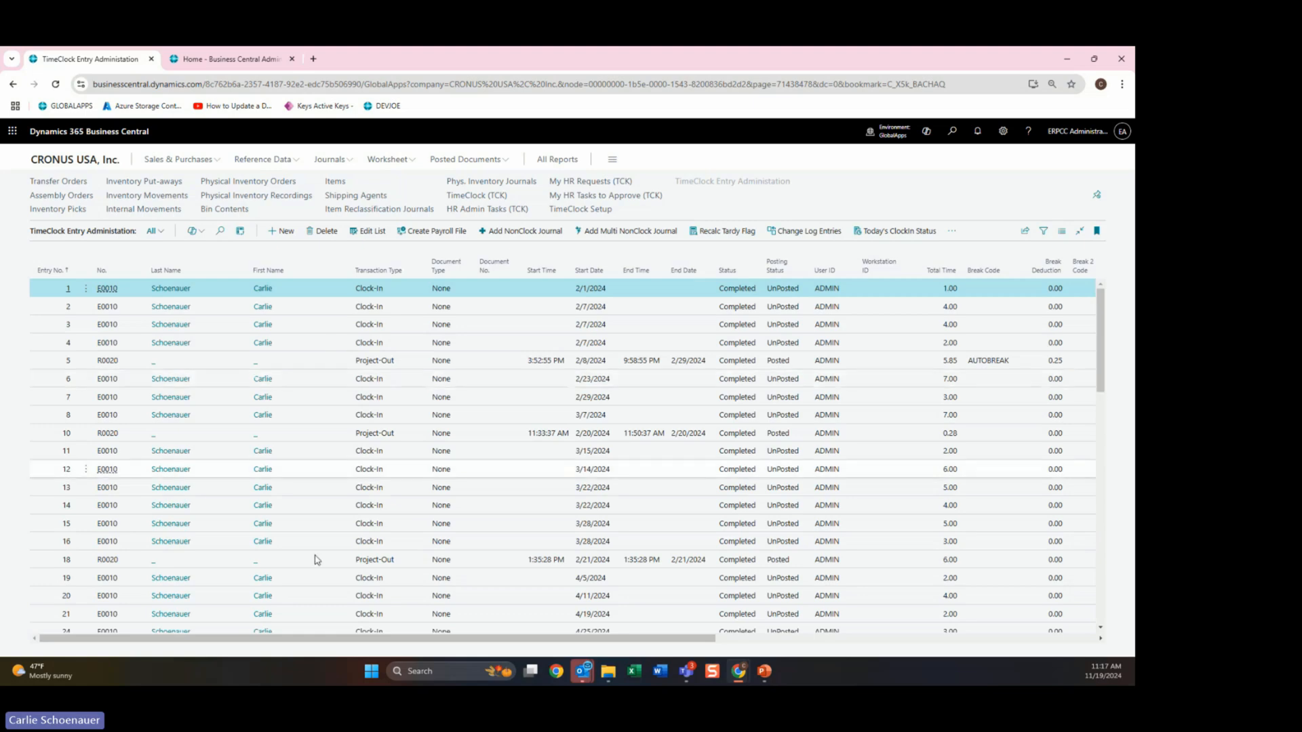
pyautogui.click(269, 272)
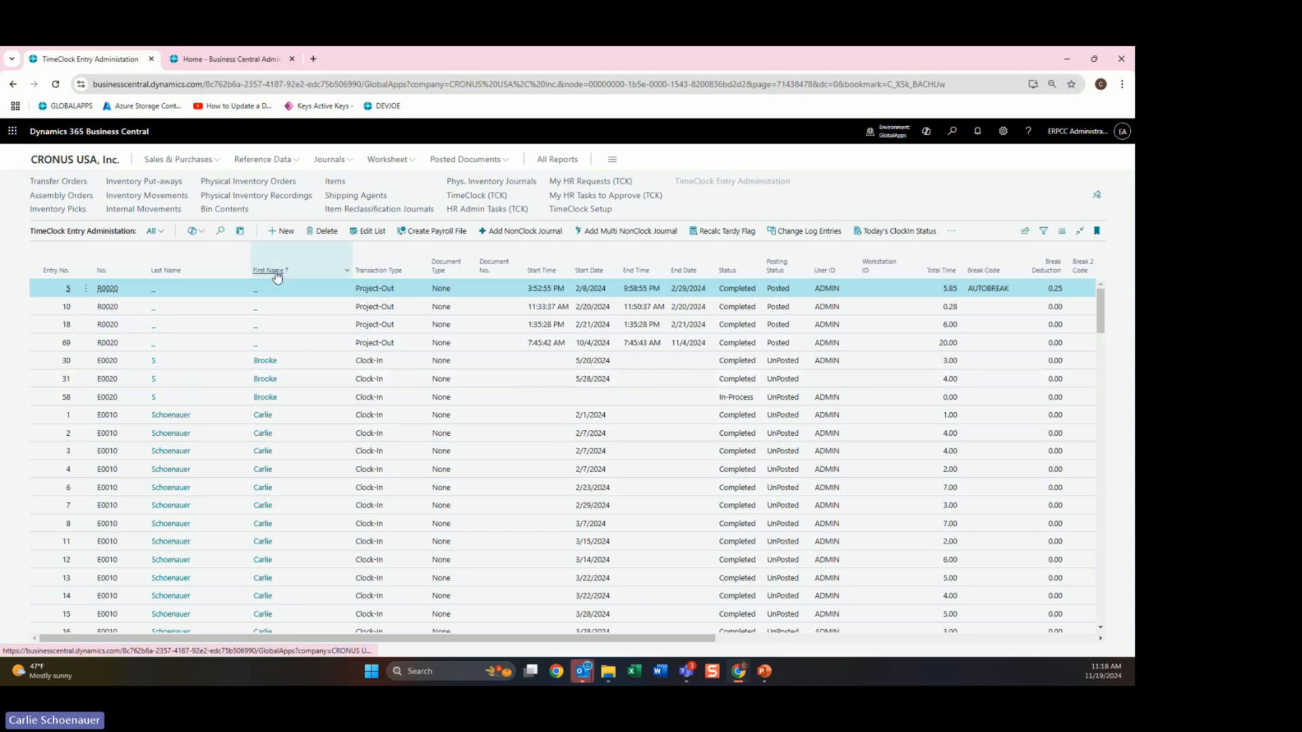
pyautogui.click(57, 271)
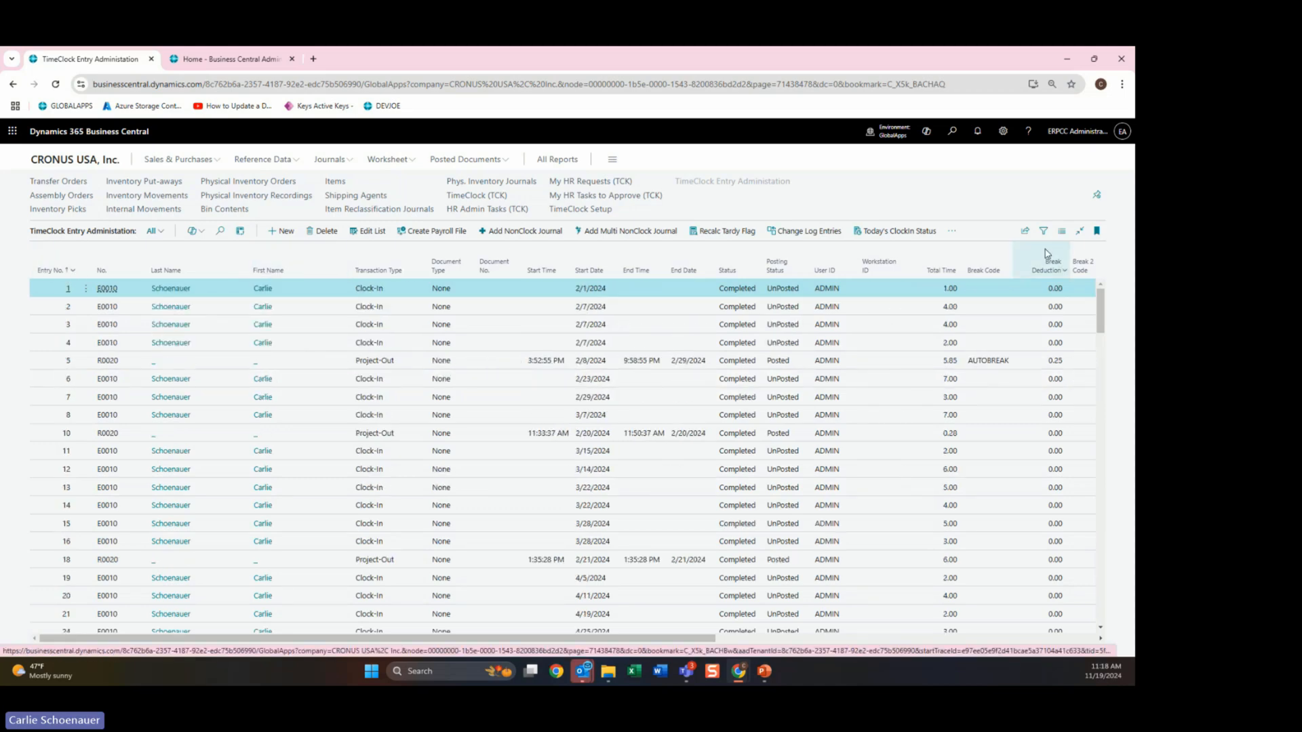
pyautogui.click(1025, 232)
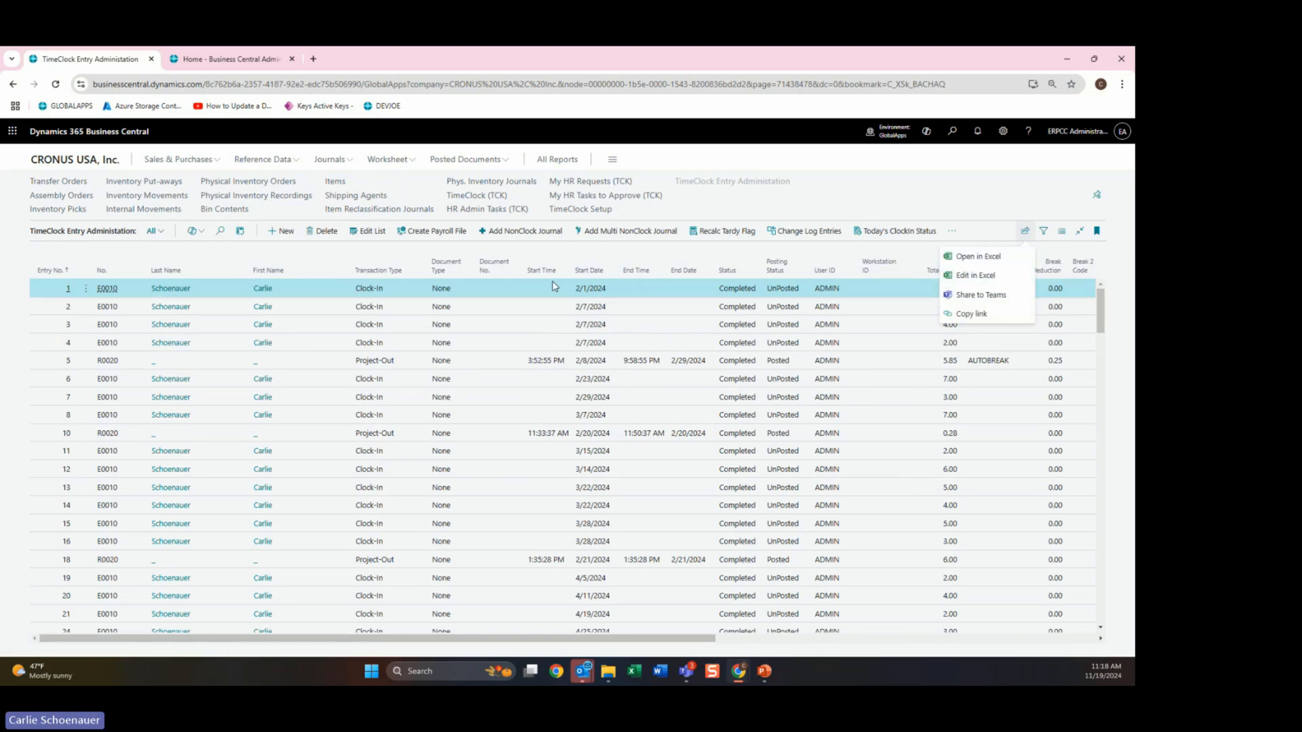
# Step: Sort the time clock entries by Start Date in descending order
pyautogui.click(594, 259)
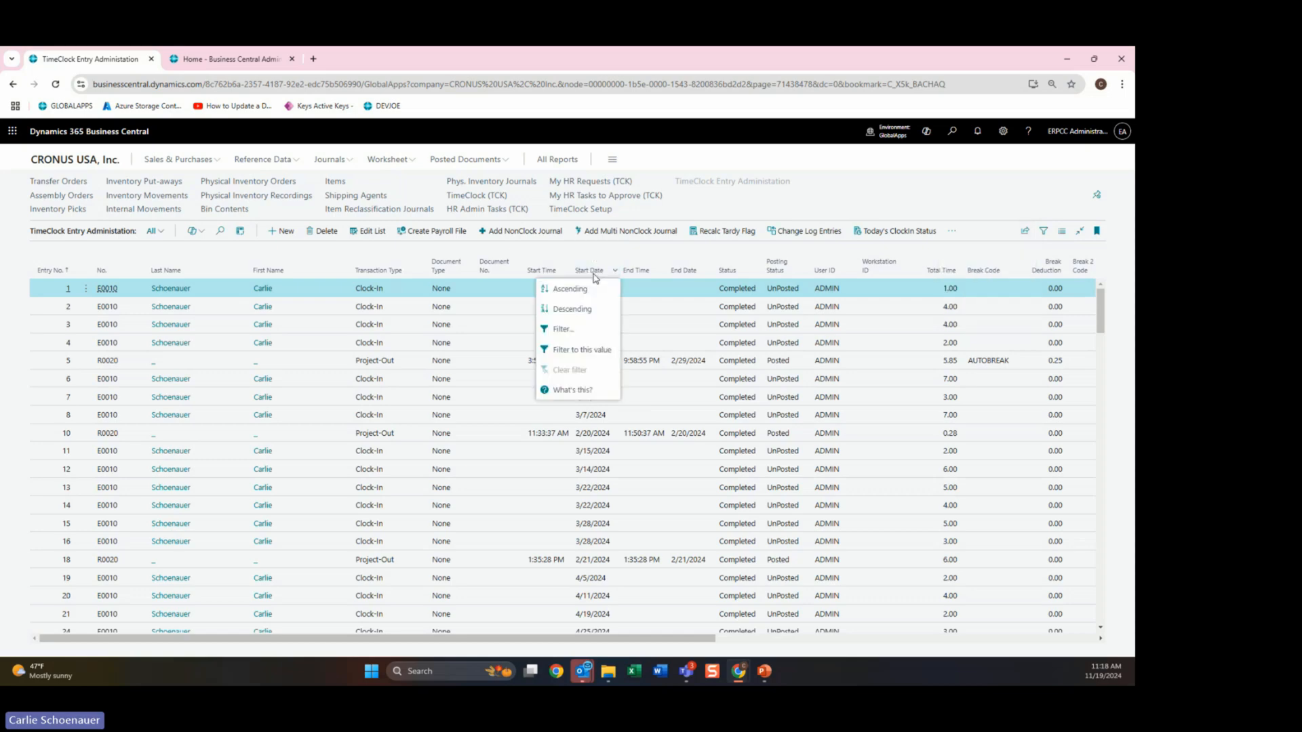
pyautogui.click(591, 288)
pyautogui.click(590, 270)
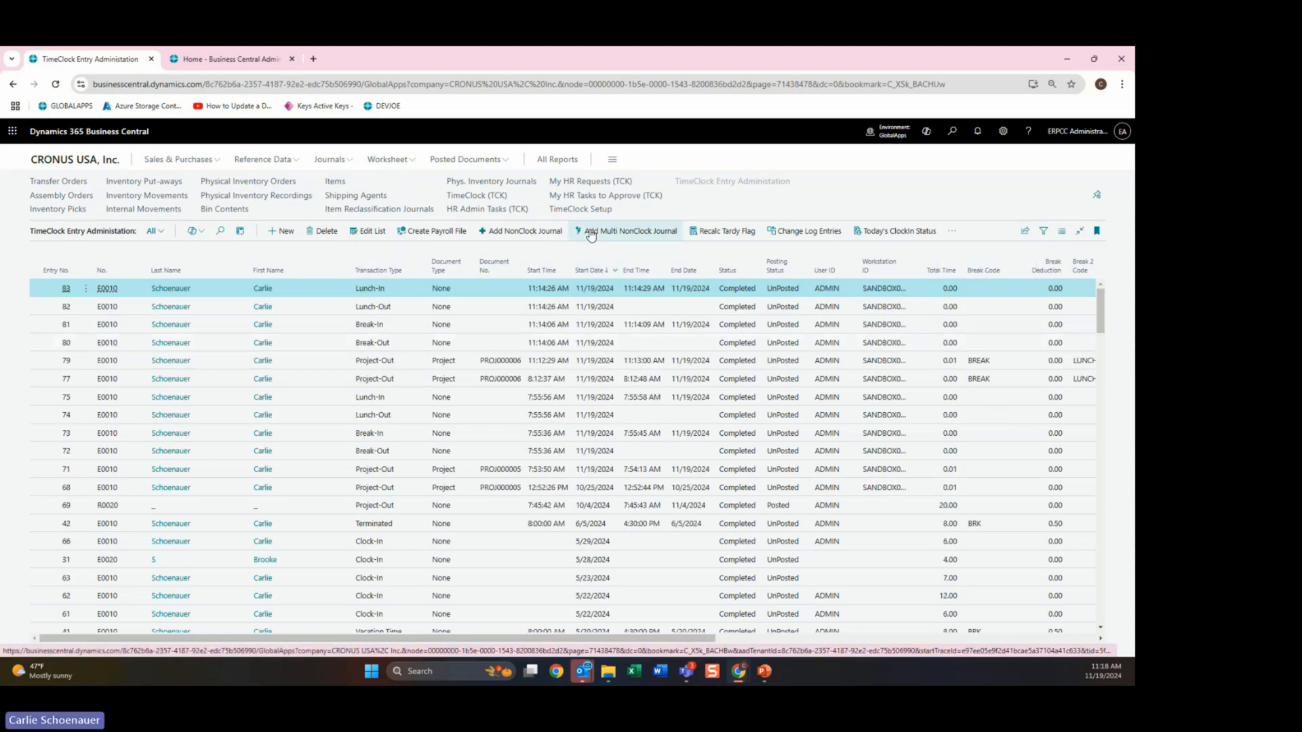
# Step: Open today's clock-in status and examine the Last 30 Days Tardy values of all employees
pyautogui.click(900, 233)
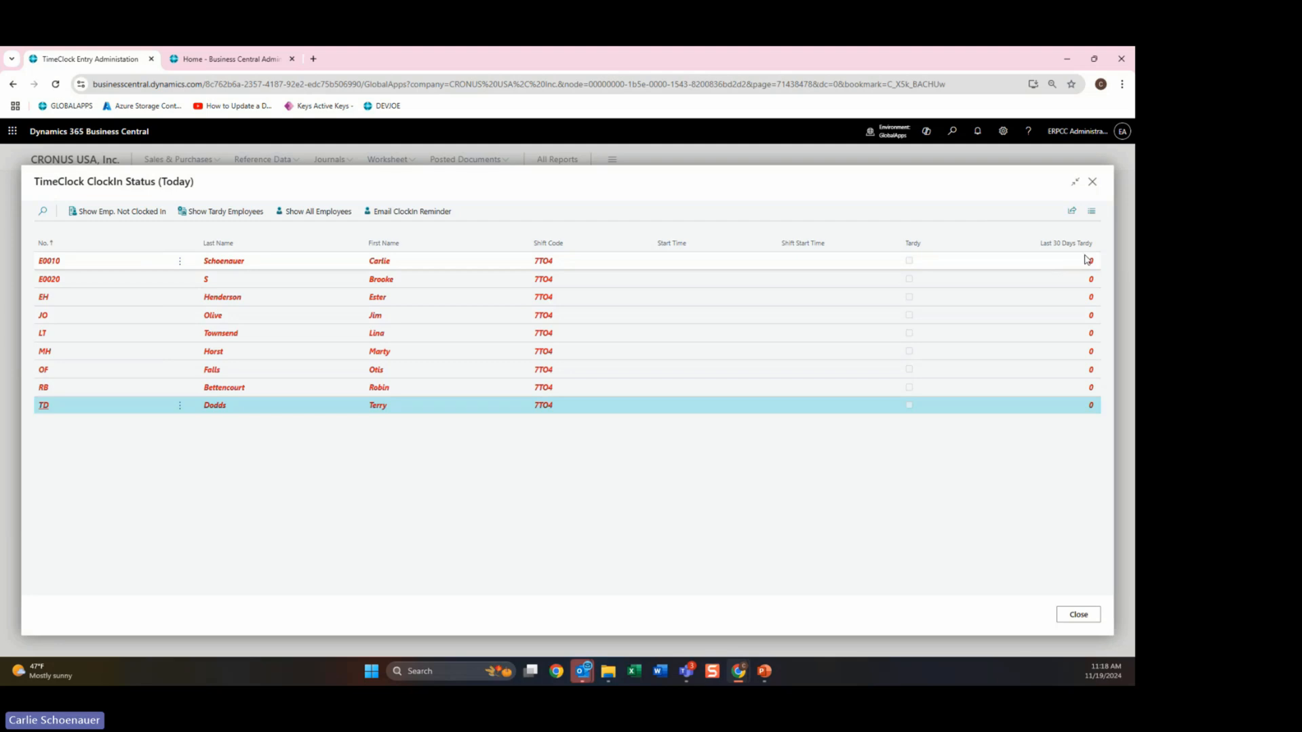
pyautogui.moveTo(1095, 263); pyautogui.dragTo(1097, 429)
pyautogui.click(1096, 430)
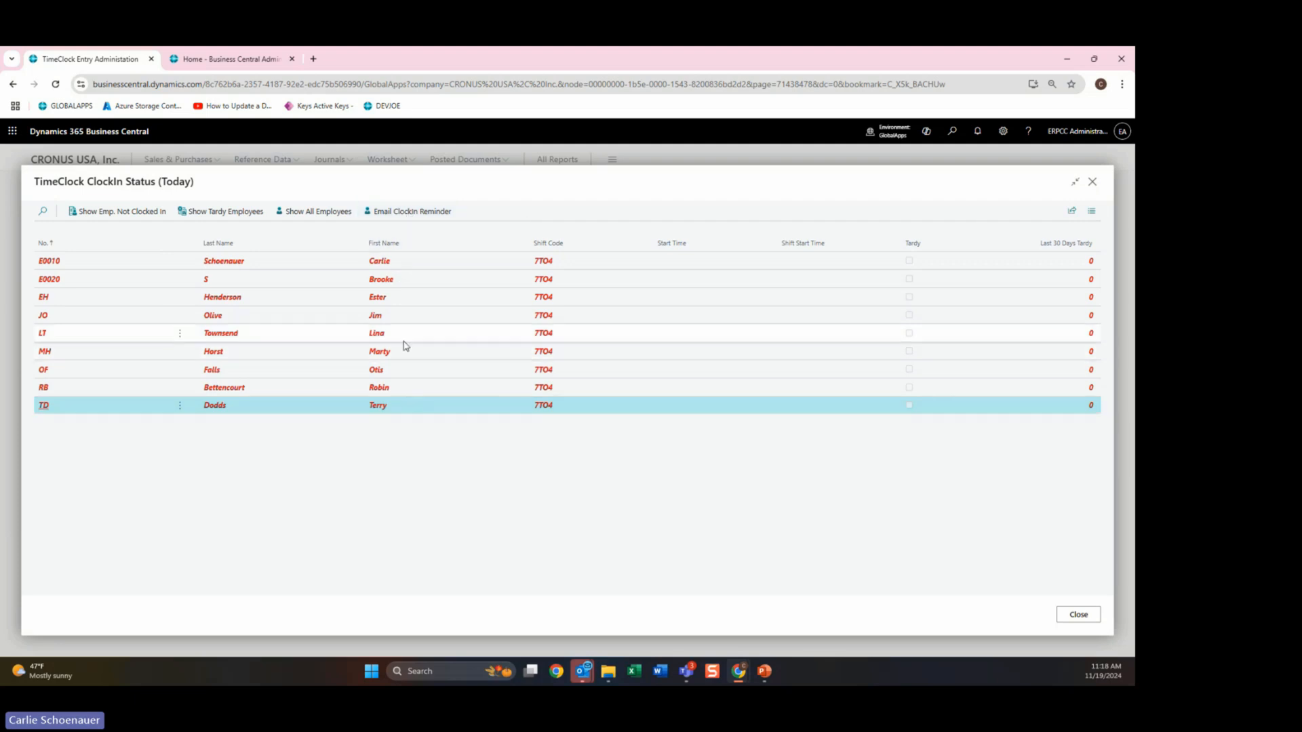
# Step: Try to email a clock-in reminder to the employee on the fourth row, dismiss the message and close the clock-in status list
pyautogui.click(368, 314)
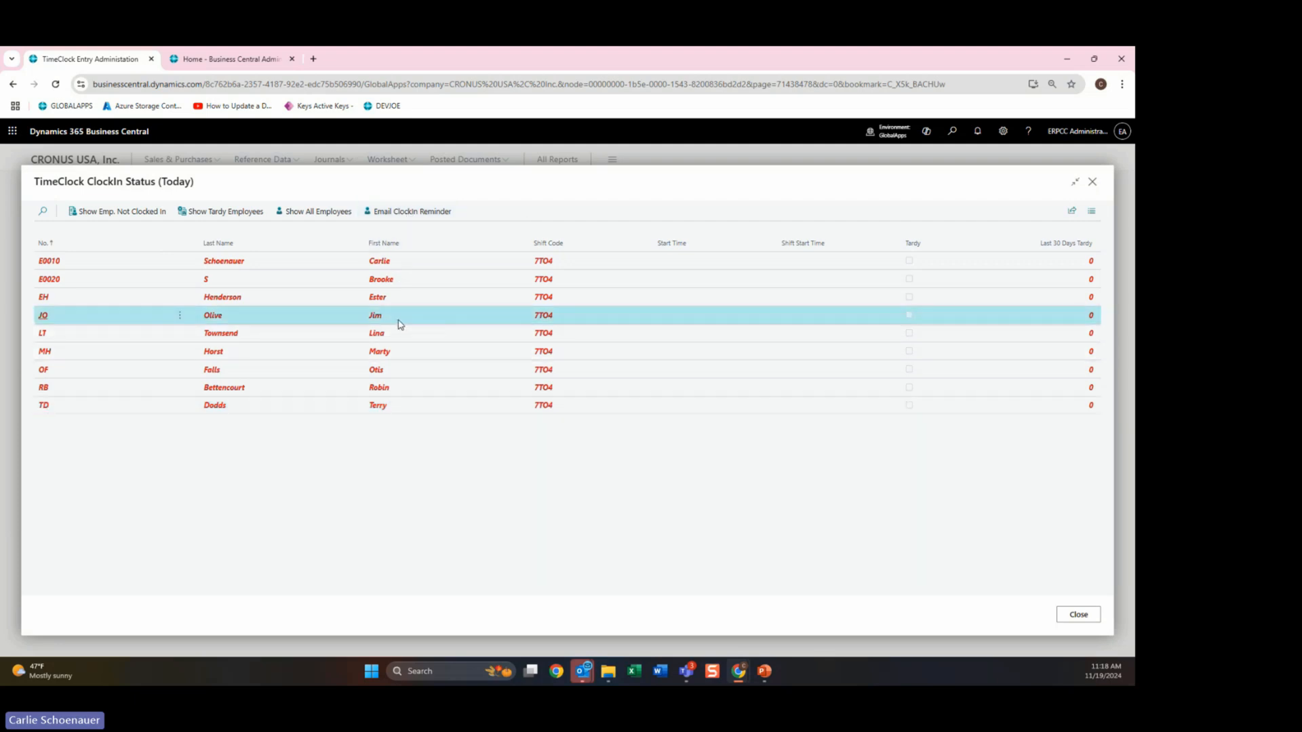
pyautogui.click(415, 212)
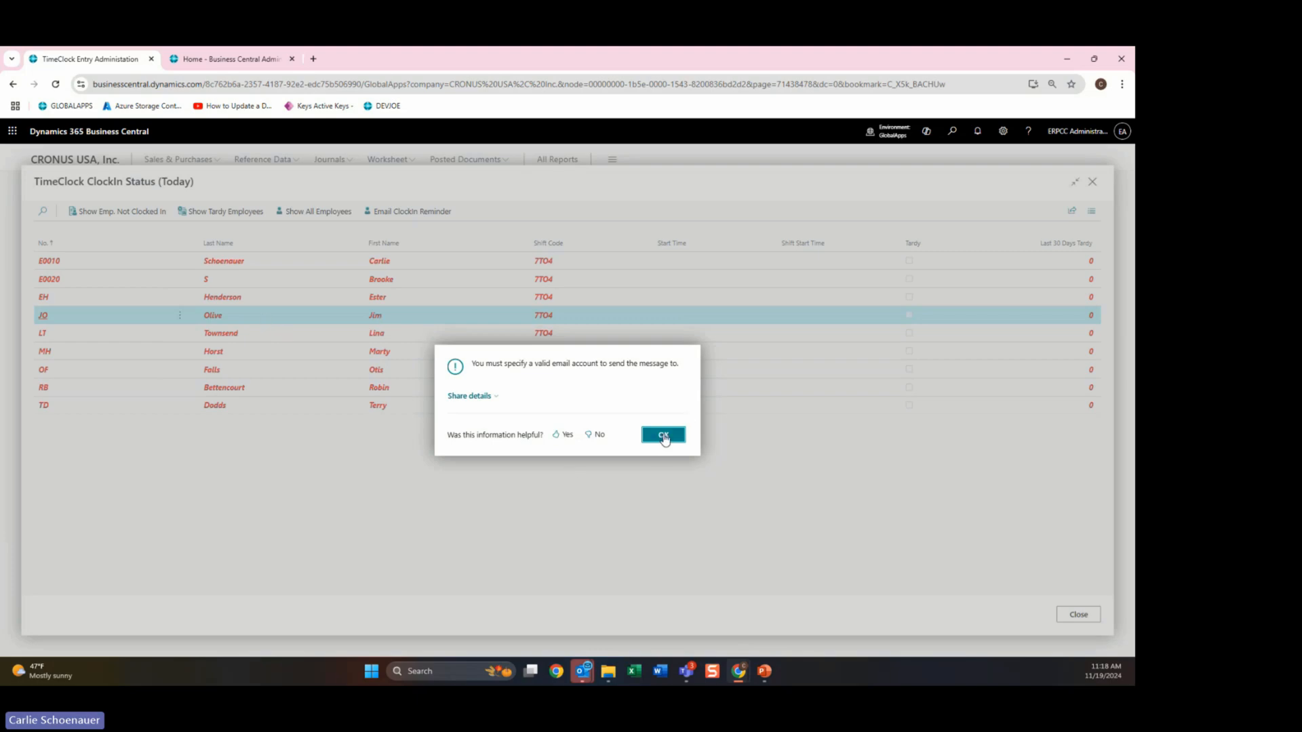
pyautogui.click(662, 435)
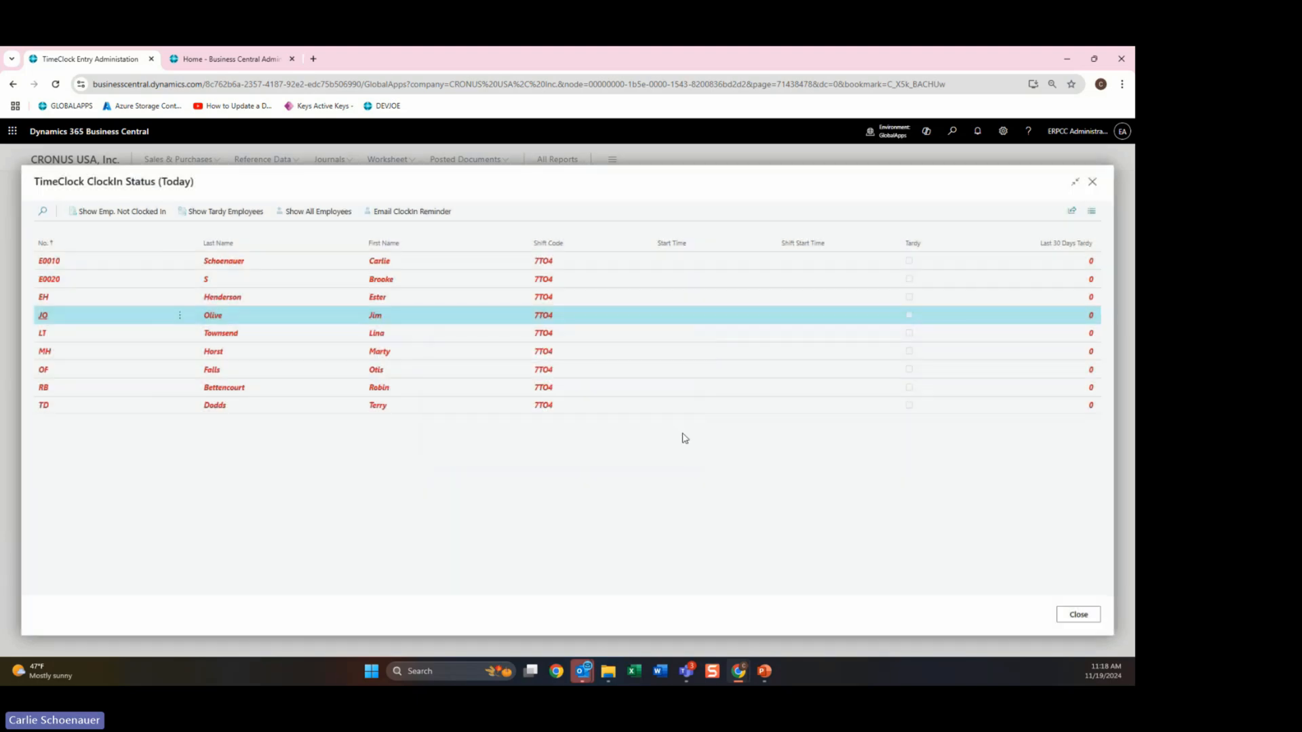
pyautogui.click(1078, 615)
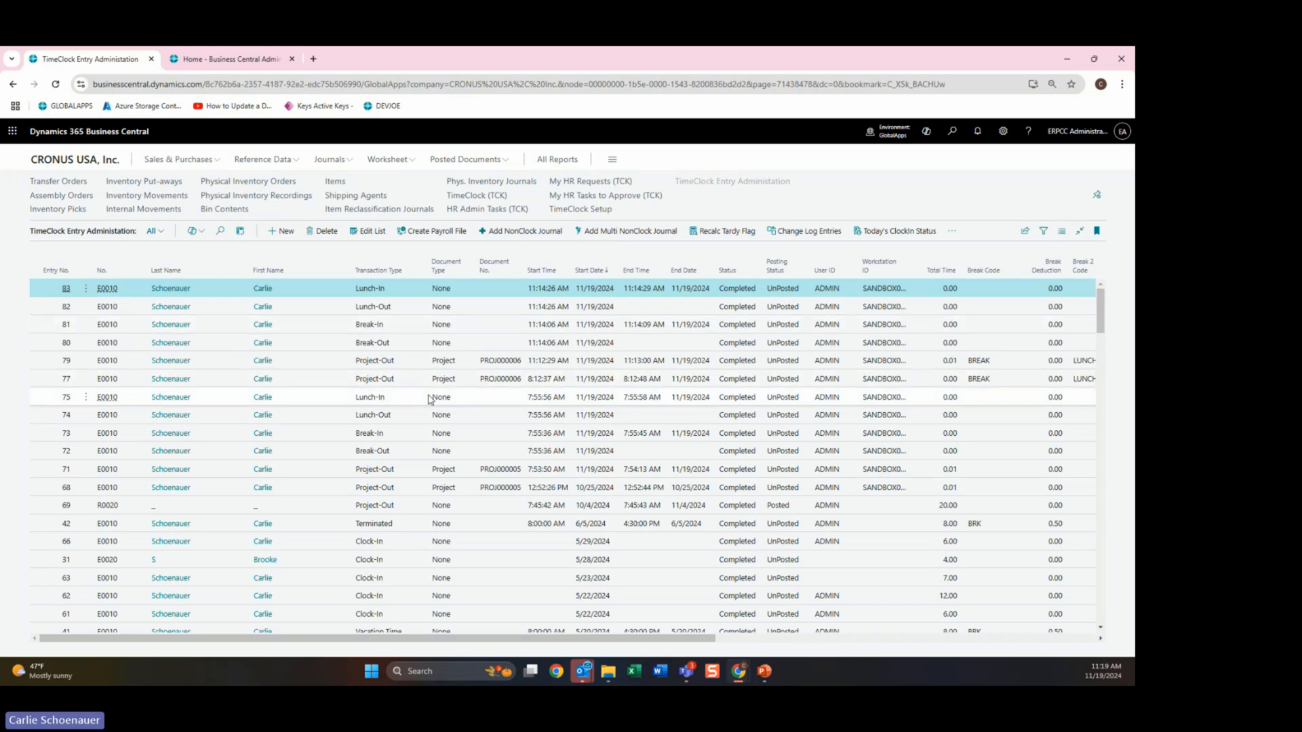
# Step: Examine the employee's break and lunch entries for 11/19/2024 in the time entry list
pyautogui.click(405, 329)
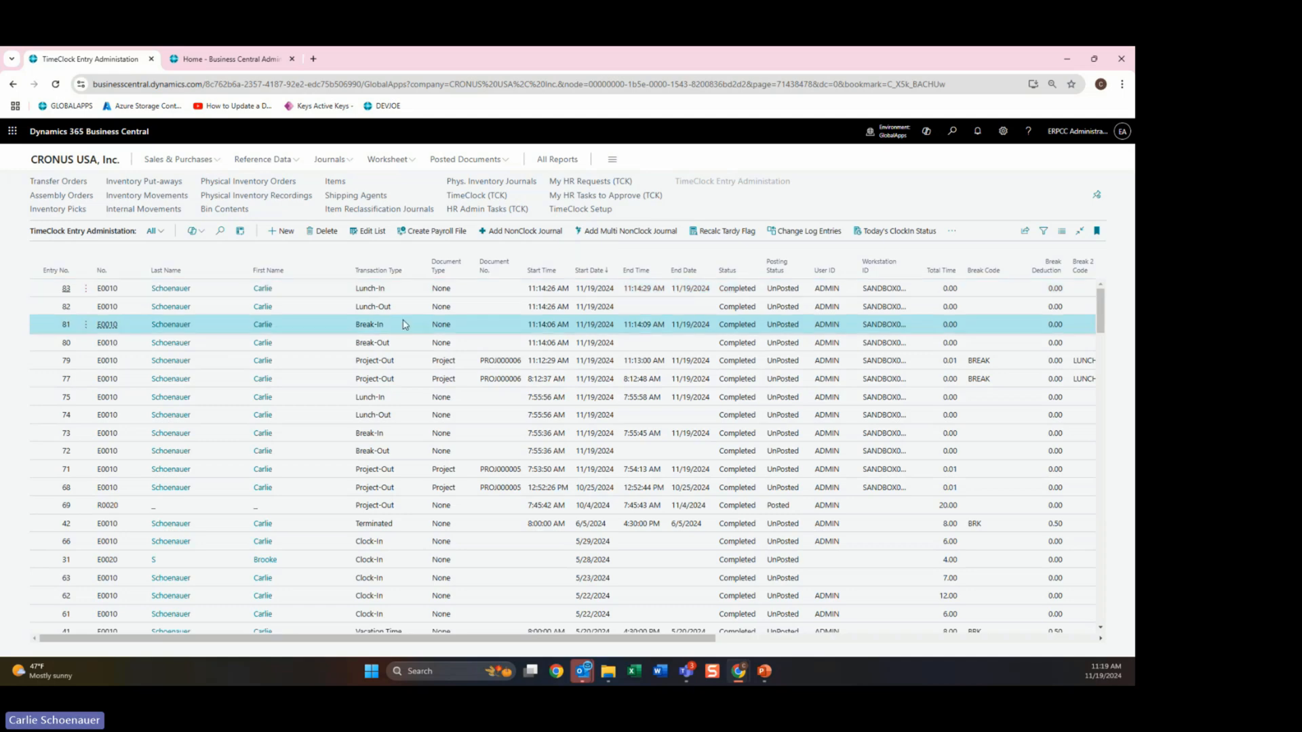
pyautogui.click(406, 309)
pyautogui.click(417, 437)
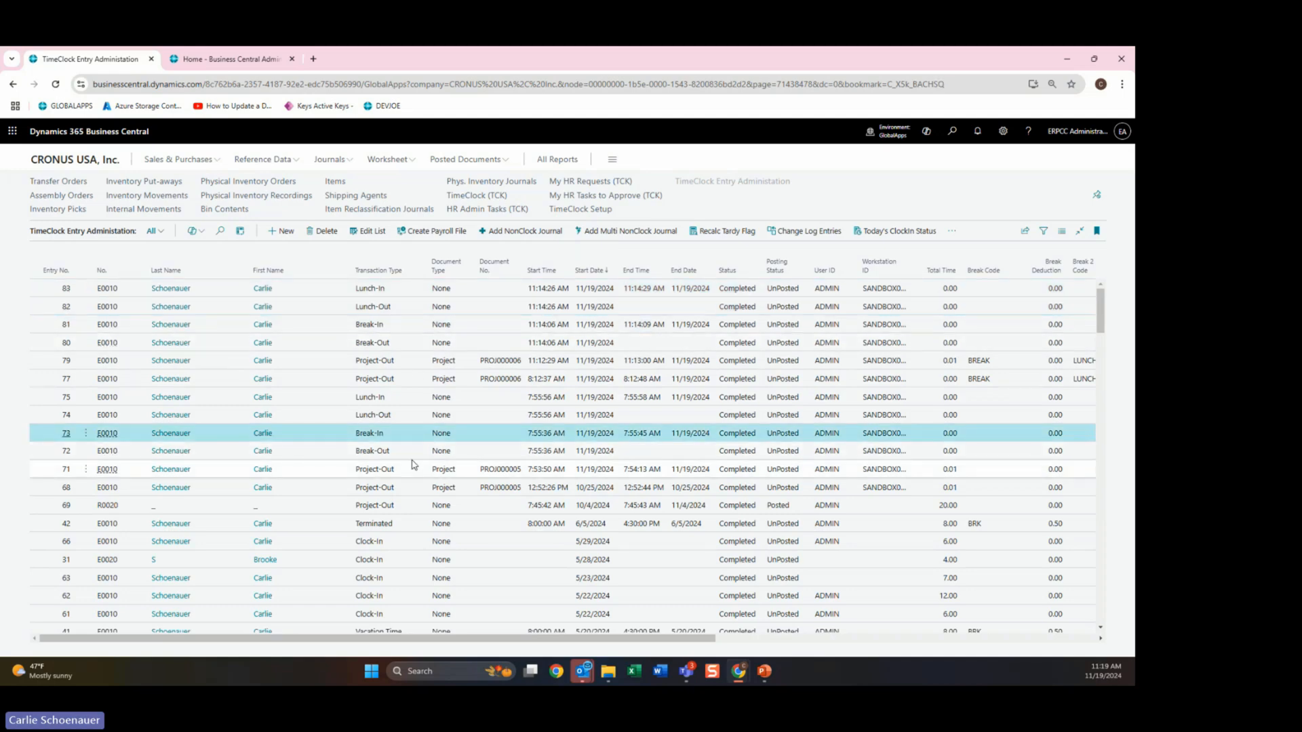
pyautogui.click(408, 325)
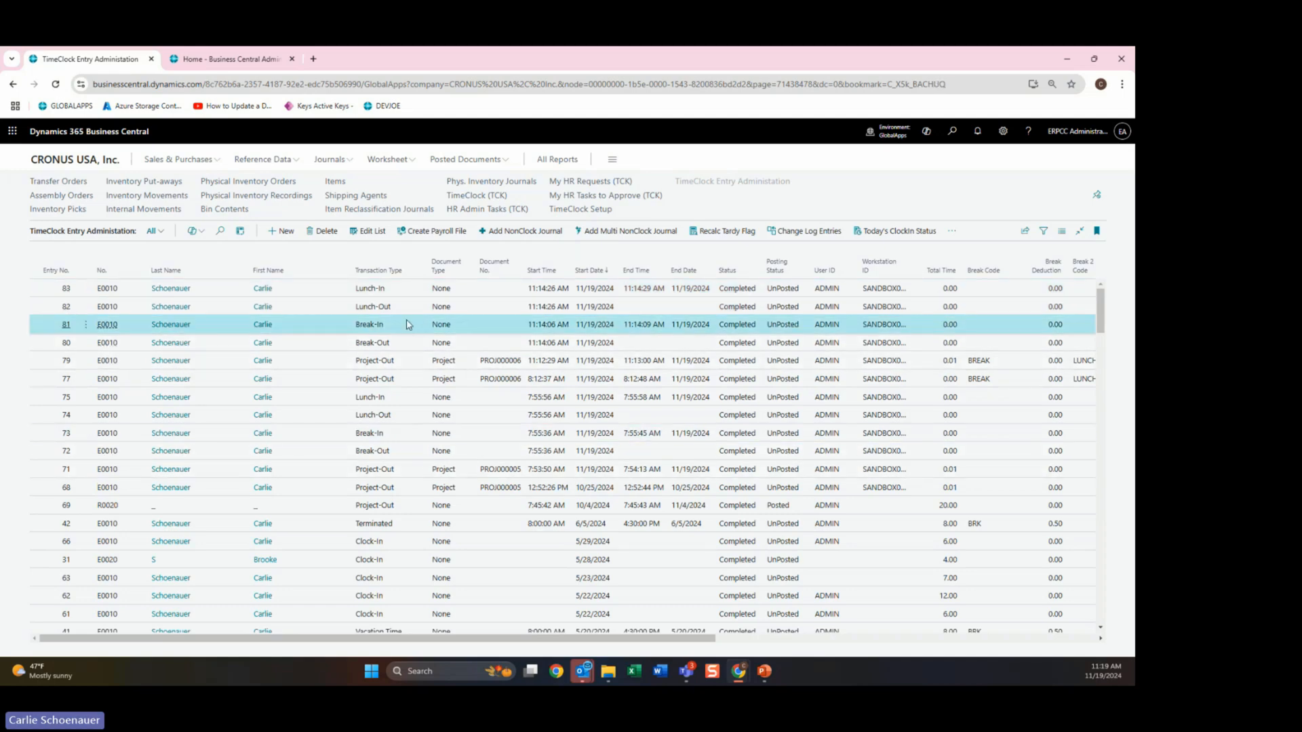
pyautogui.click(405, 291)
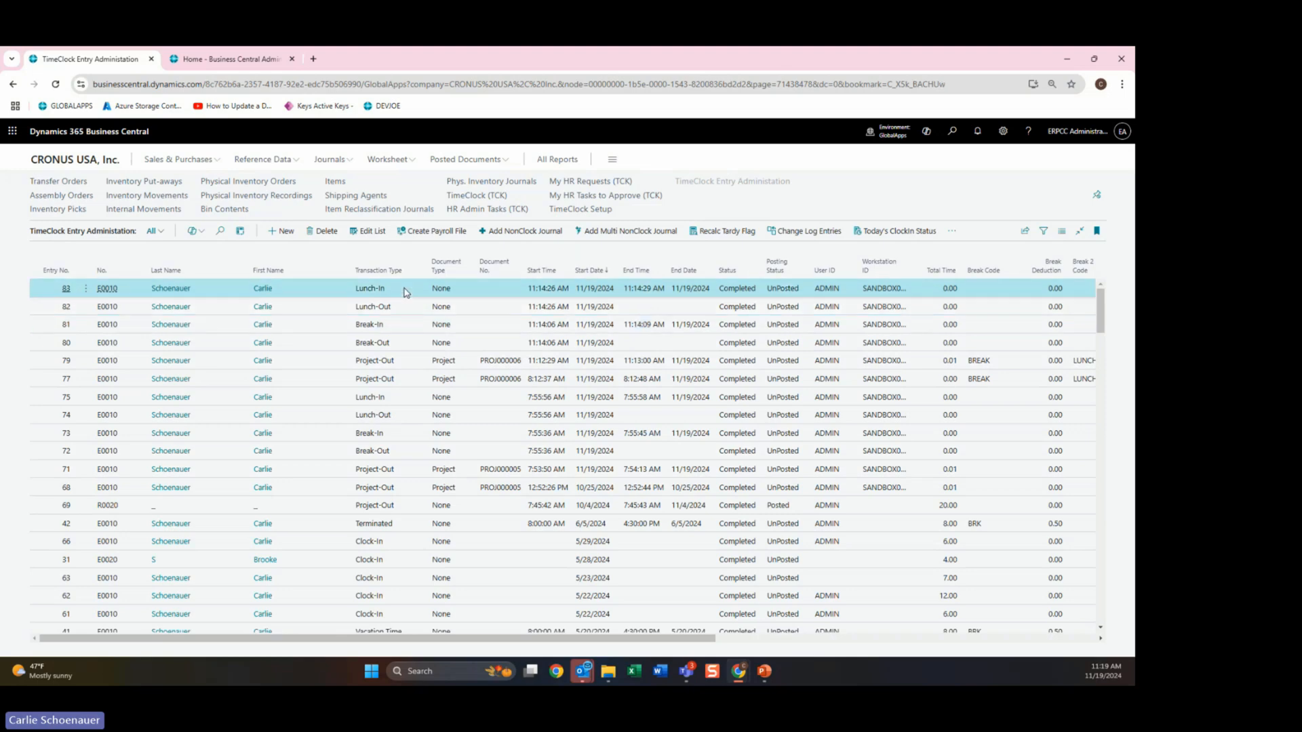
# Step: Try the Add NonClock Journal form with an employee, date and transaction type, view the Add Multi NonClock Journal form, and close both
pyautogui.click(514, 233)
pyautogui.click(548, 393)
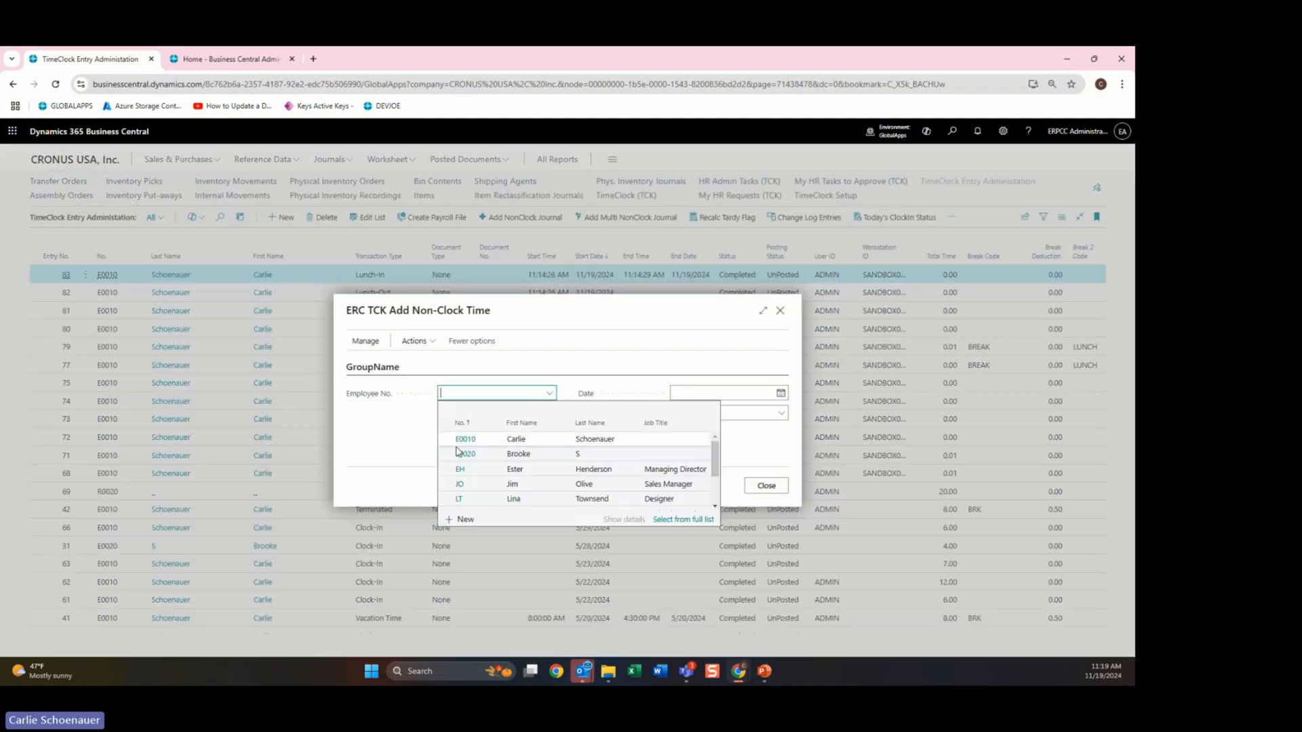
pyautogui.click(632, 437)
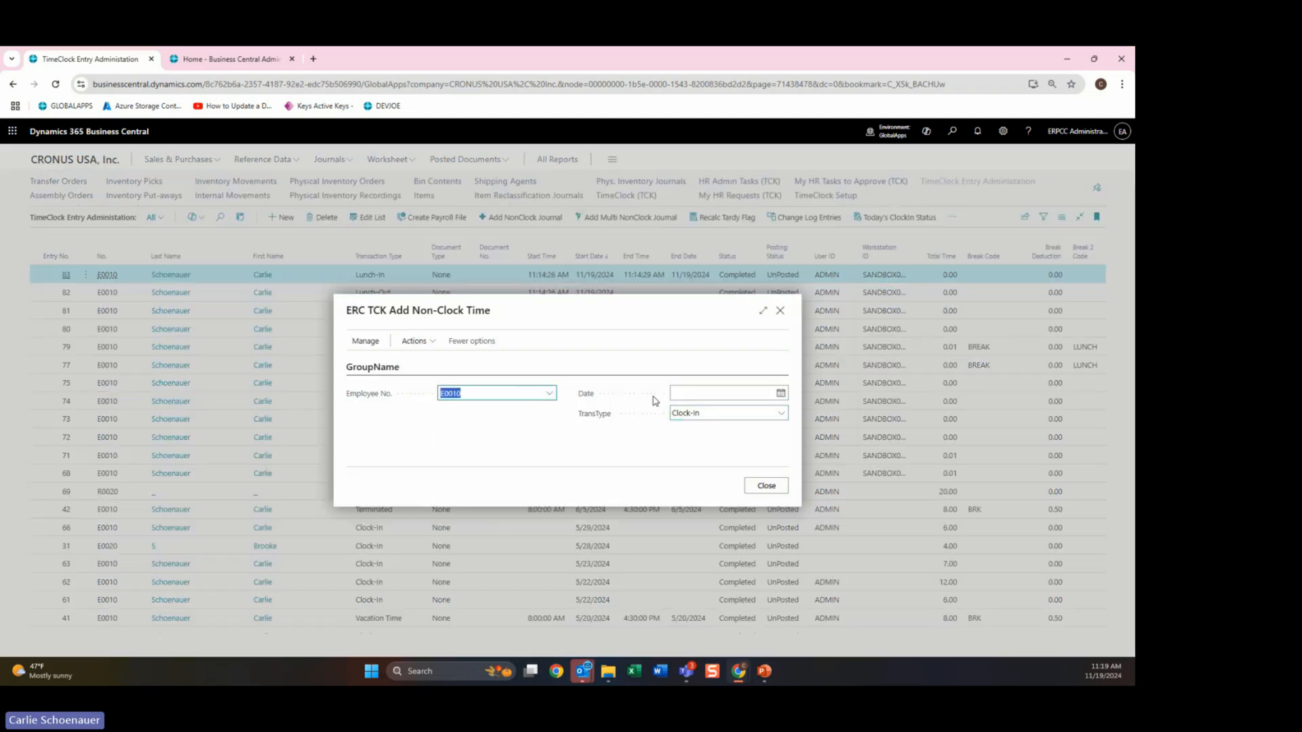
pyautogui.click(781, 393)
pyautogui.click(728, 494)
pyautogui.click(731, 415)
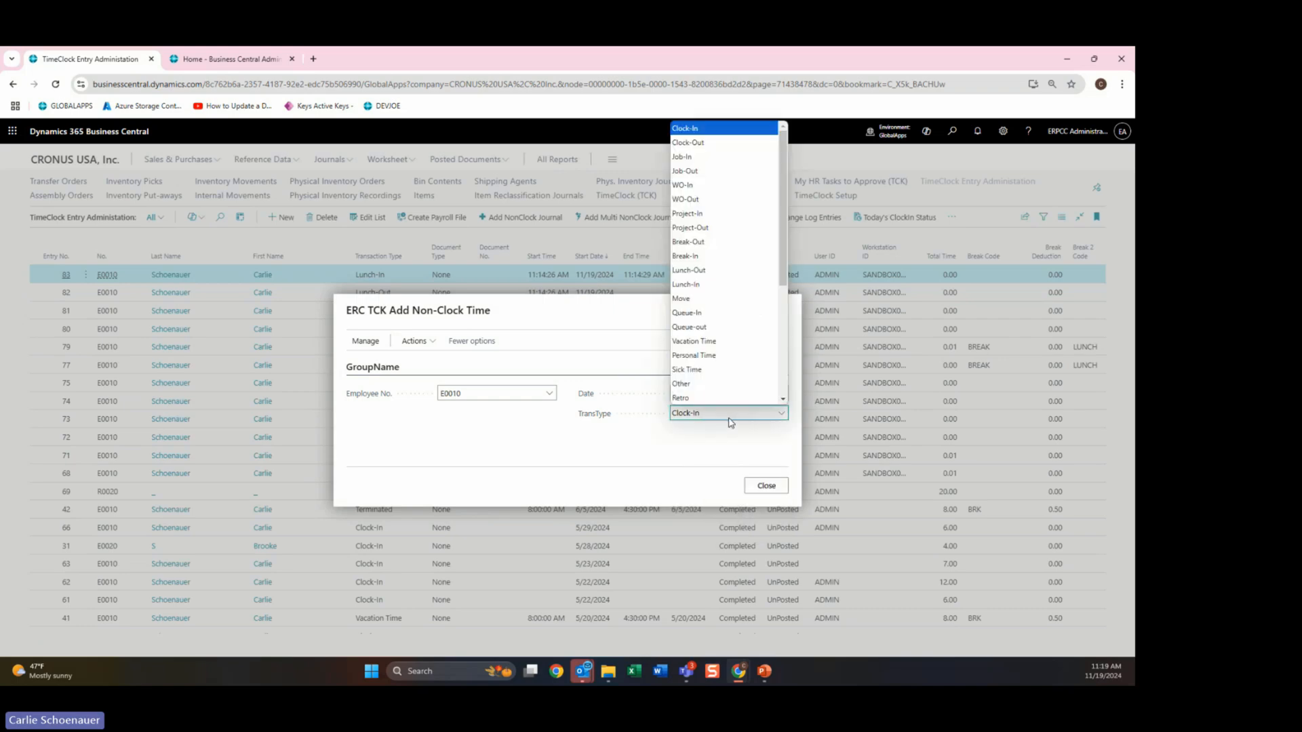
pyautogui.click(706, 377)
pyautogui.click(768, 487)
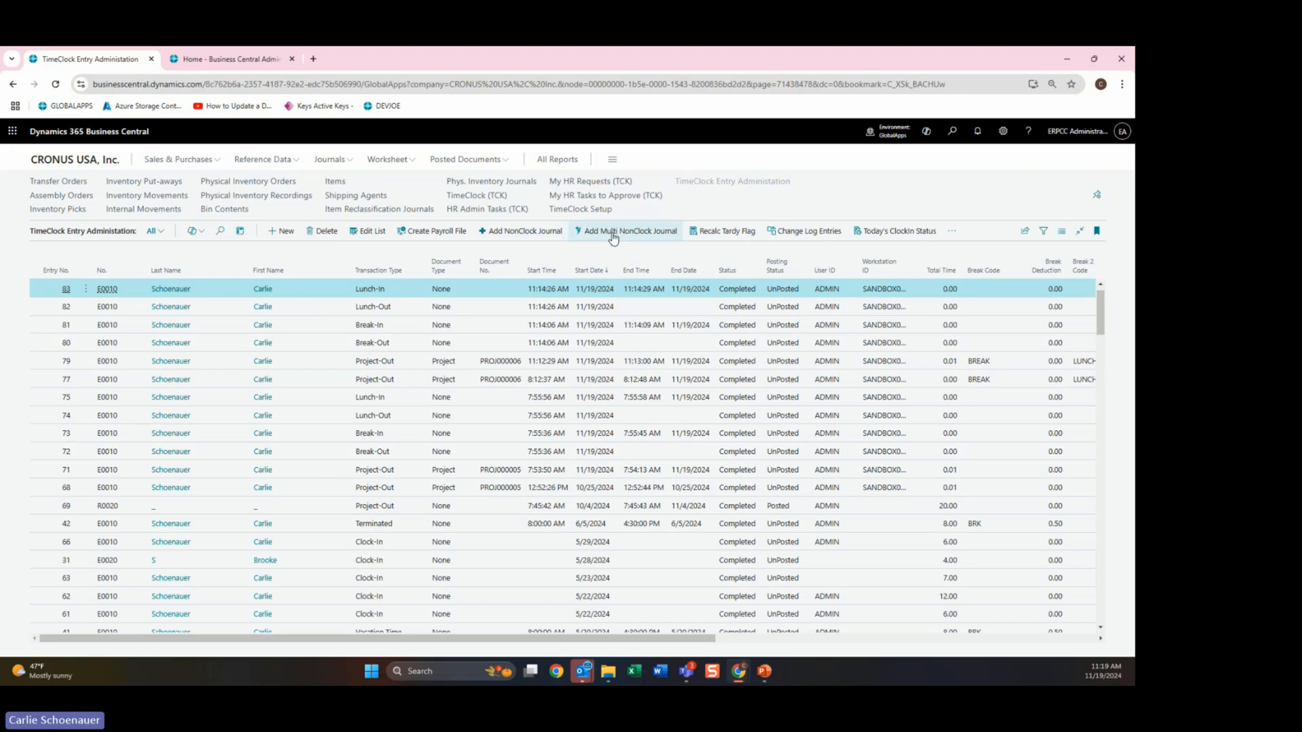
pyautogui.click(640, 238)
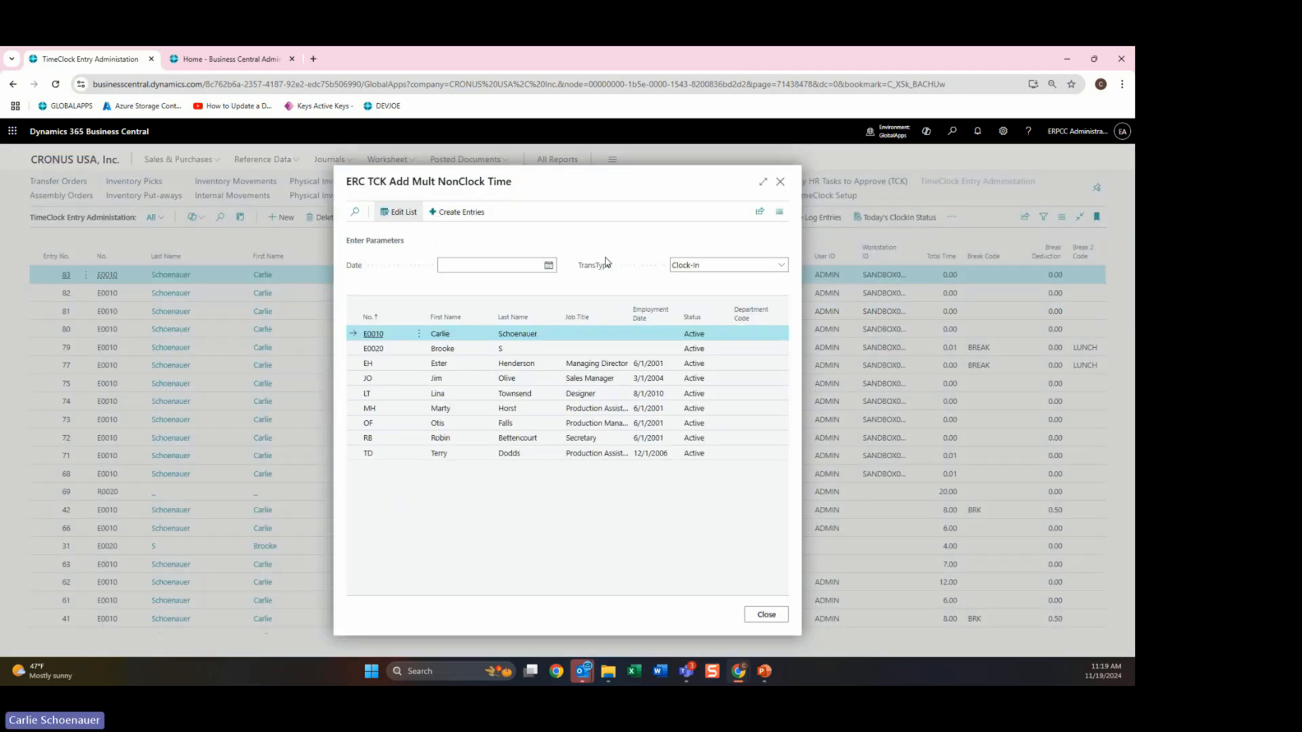
pyautogui.click(780, 182)
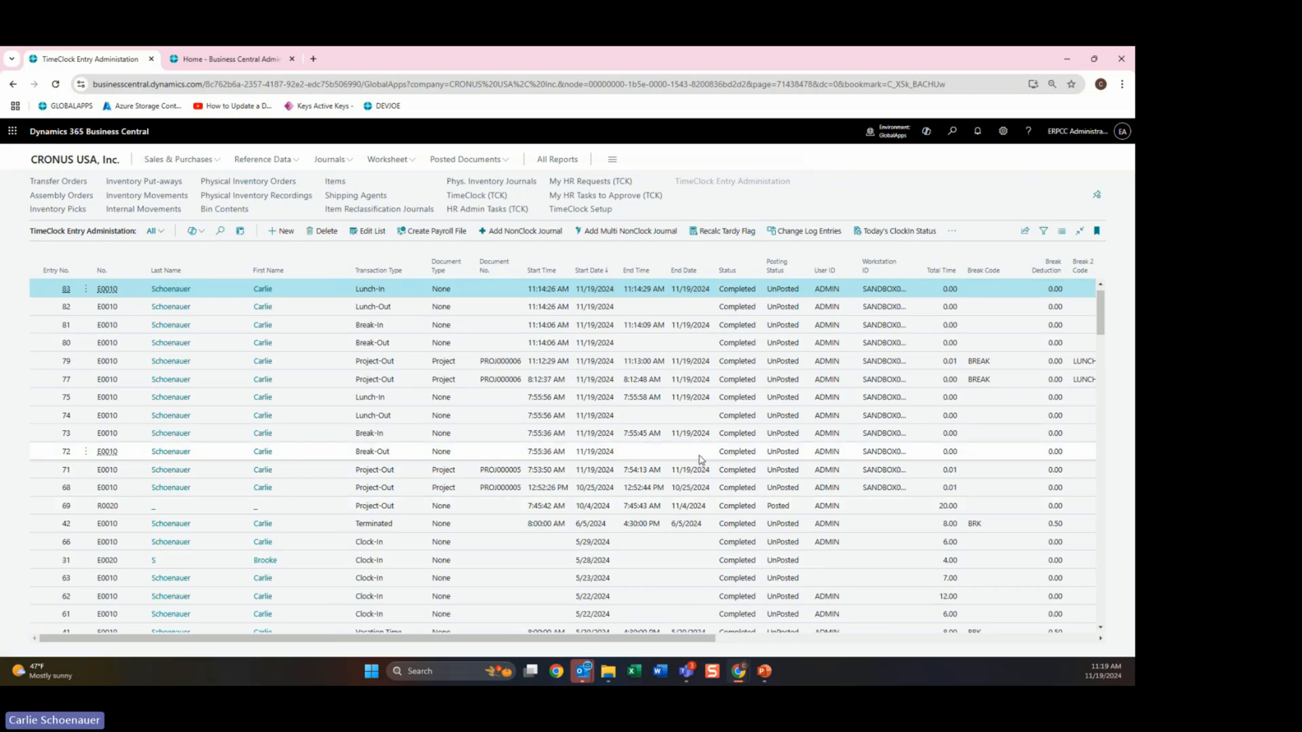
# Step: Put the time entry list in edit mode and examine the project document numbers, total times, break codes and shift columns
pyautogui.click(374, 235)
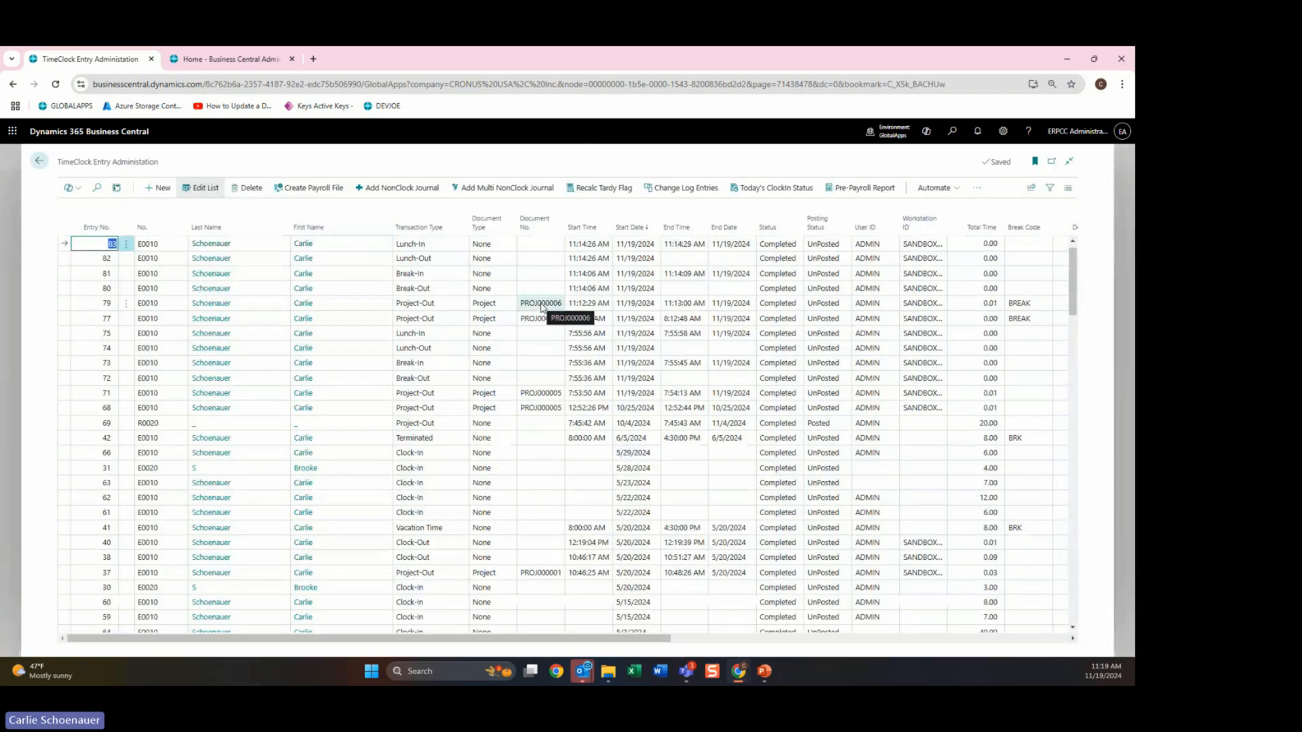
pyautogui.click(542, 305)
pyautogui.click(542, 318)
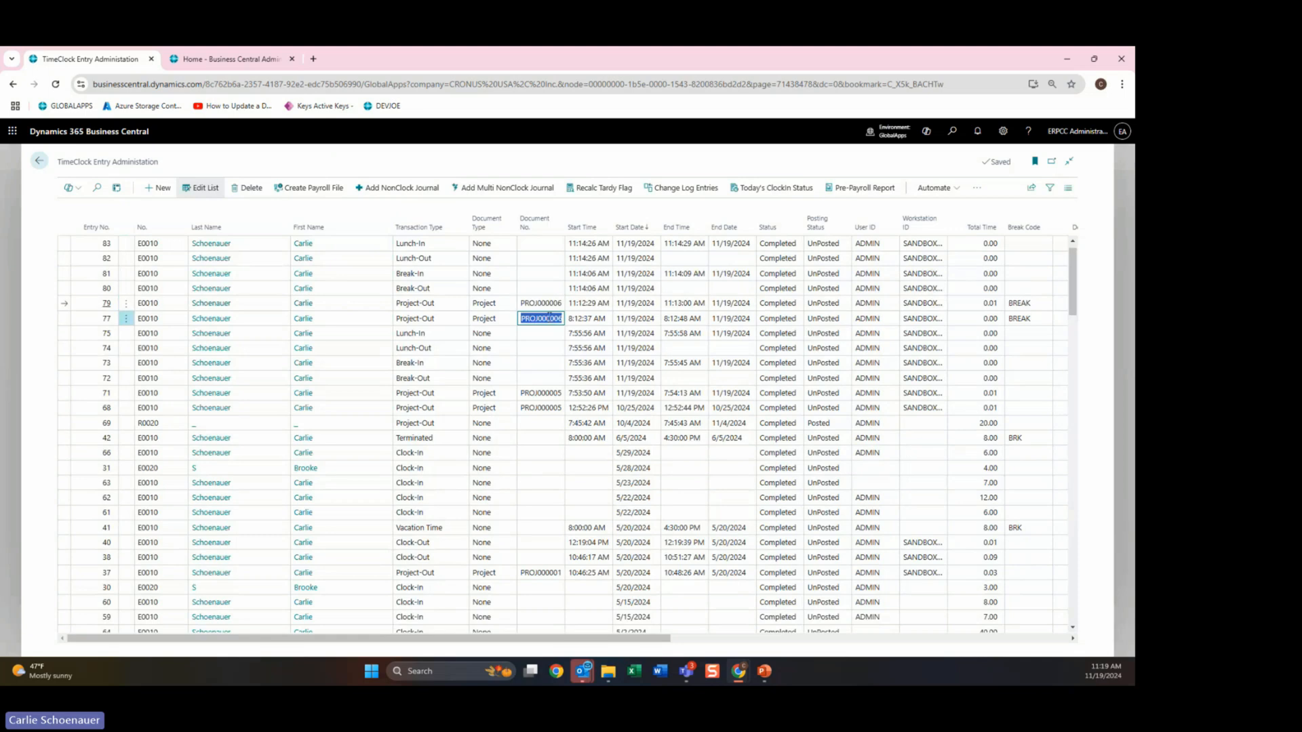
pyautogui.click(542, 407)
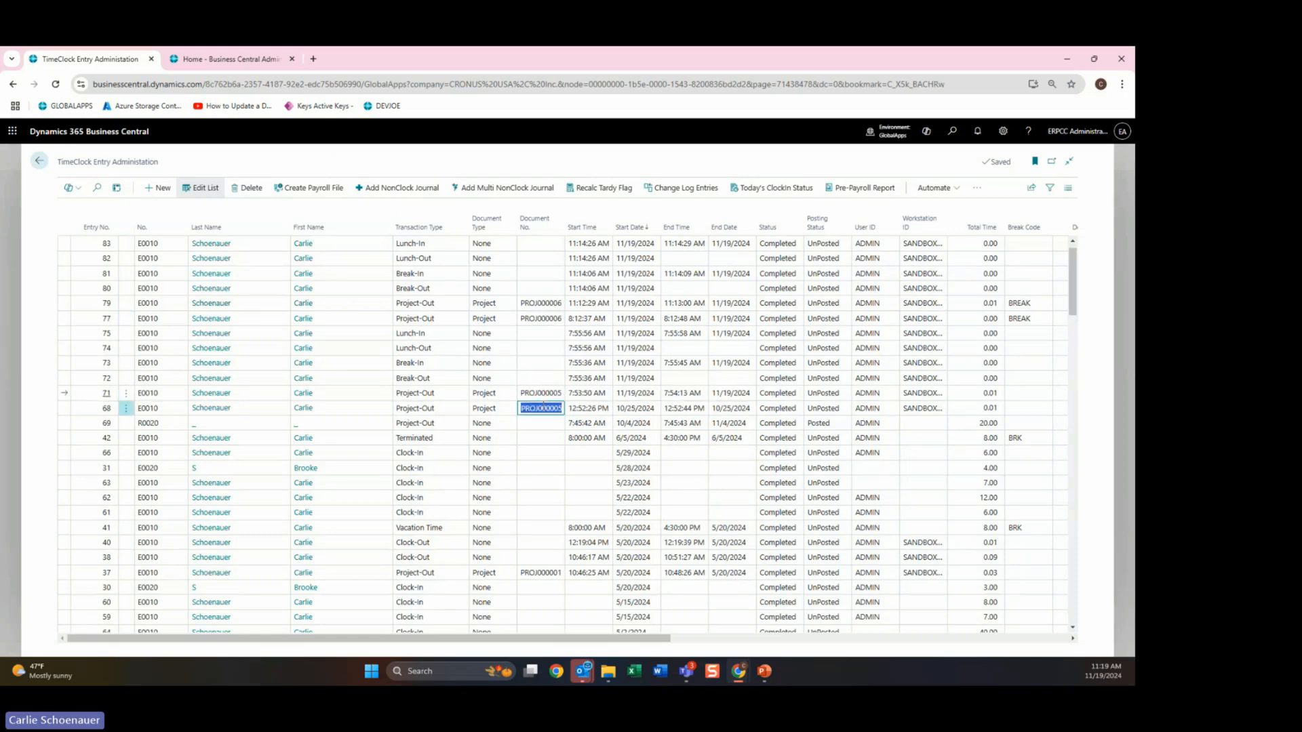
pyautogui.click(992, 392)
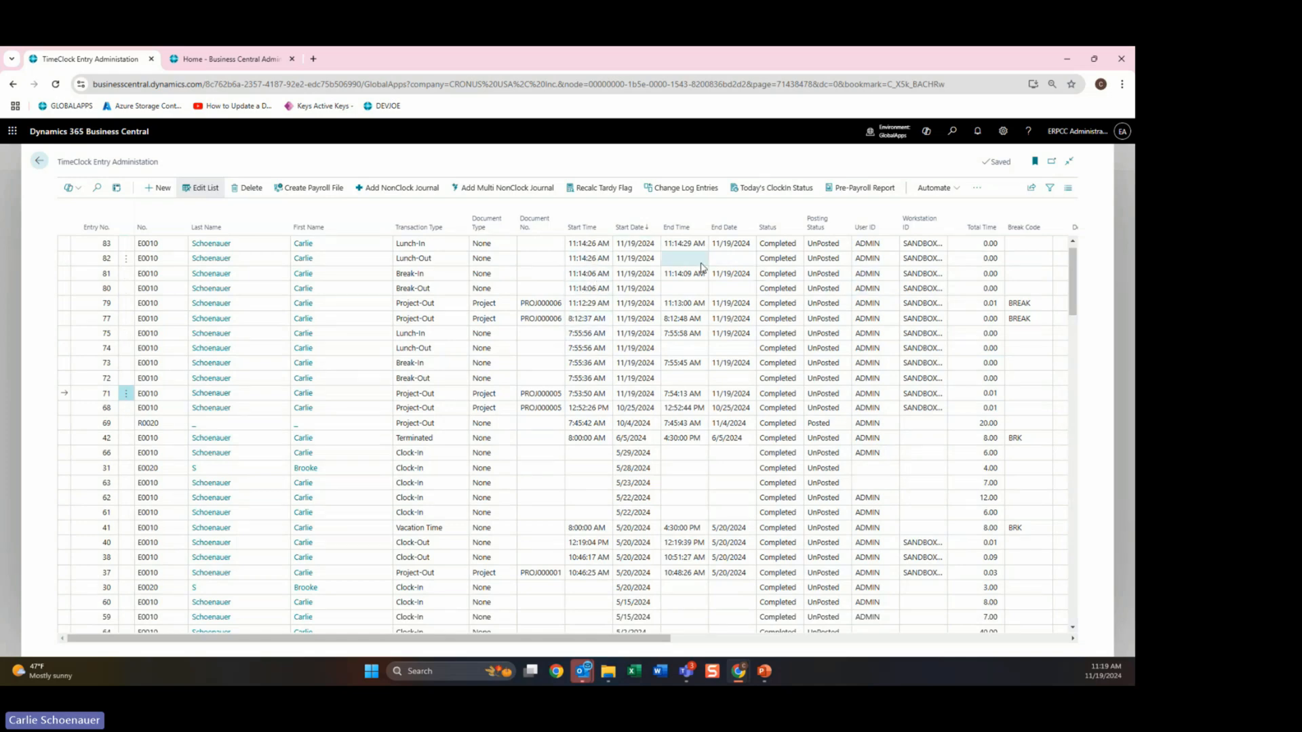
pyautogui.moveTo(587, 639); pyautogui.dragTo(904, 644)
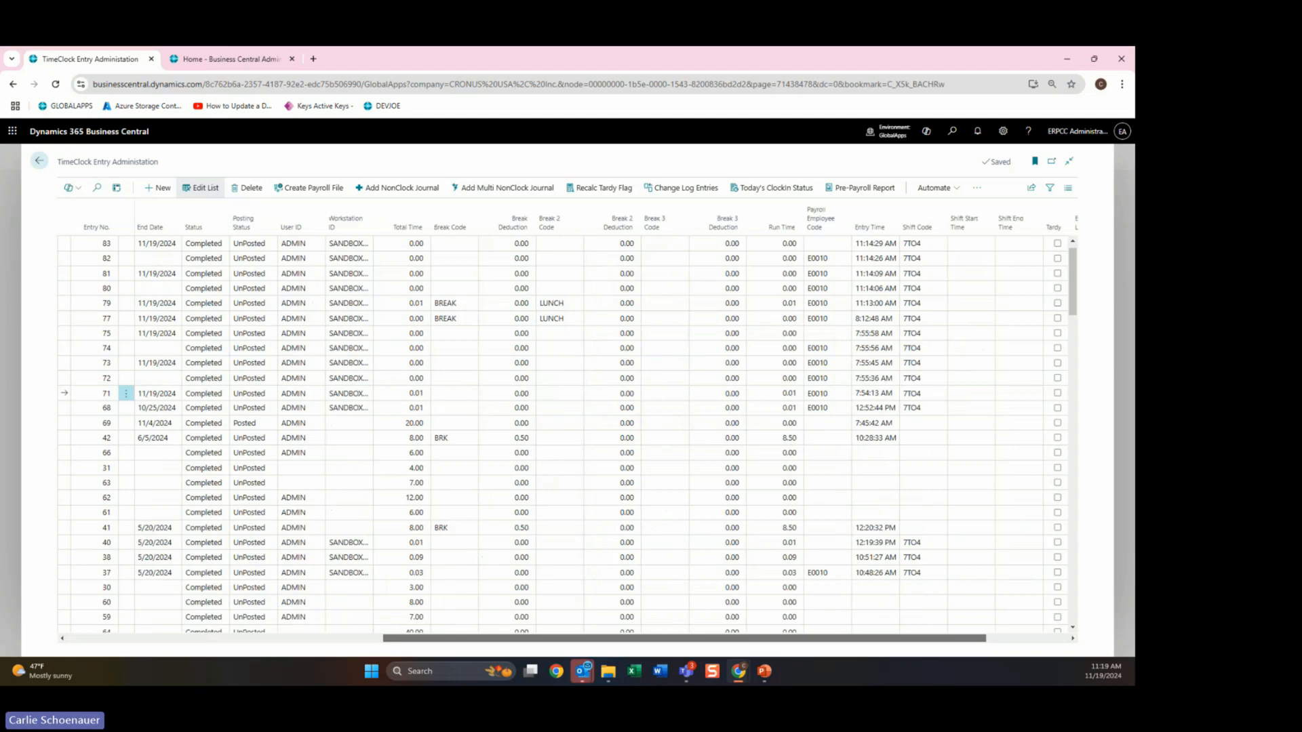
pyautogui.moveTo(706, 654); pyautogui.dragTo(353, 676)
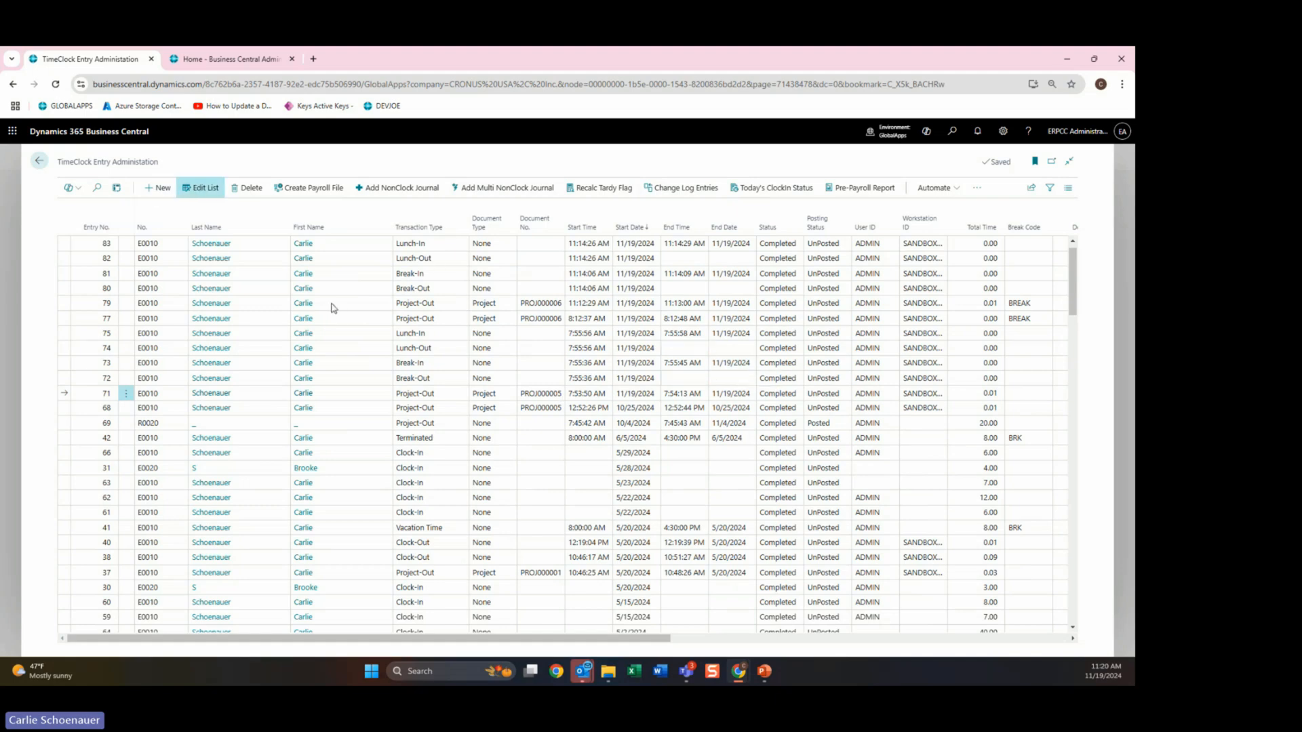
# Step: View the change log entries for the selected time entry and the Change Log Setup, and close both
pyautogui.click(699, 188)
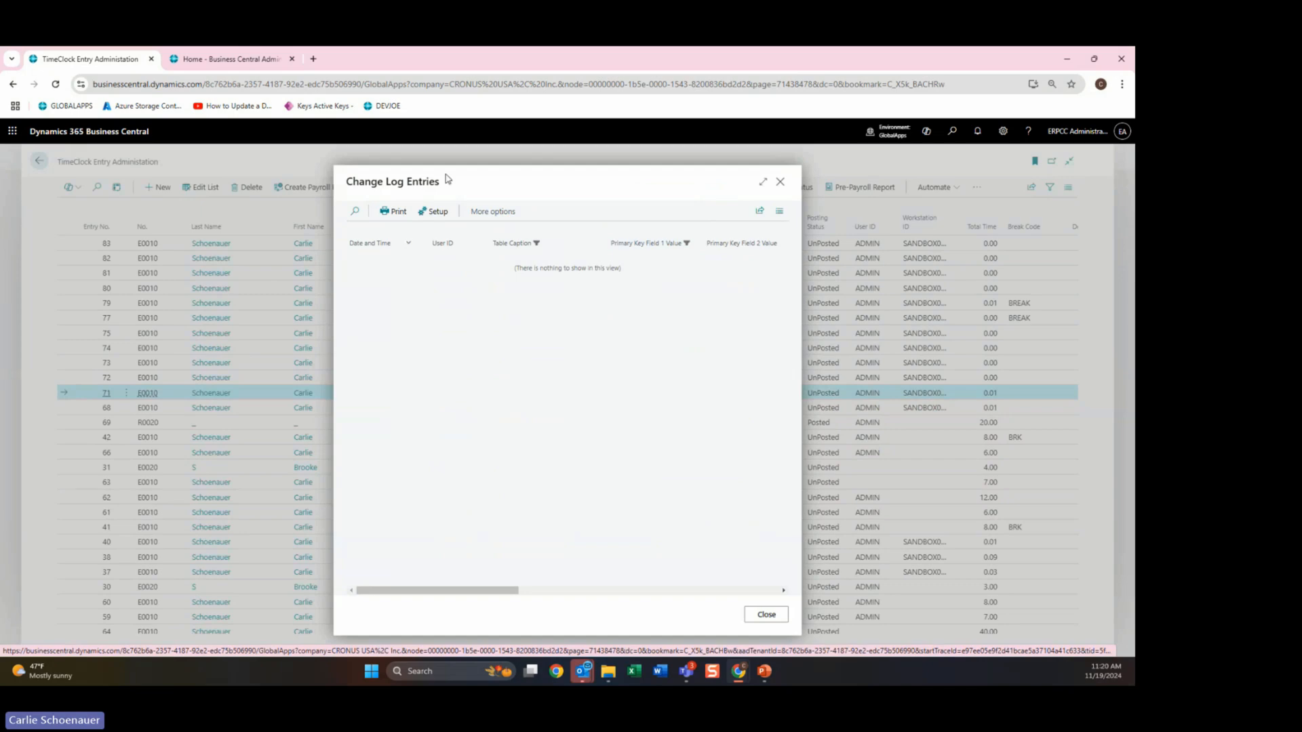
pyautogui.moveTo(446, 181); pyautogui.dragTo(370, 182)
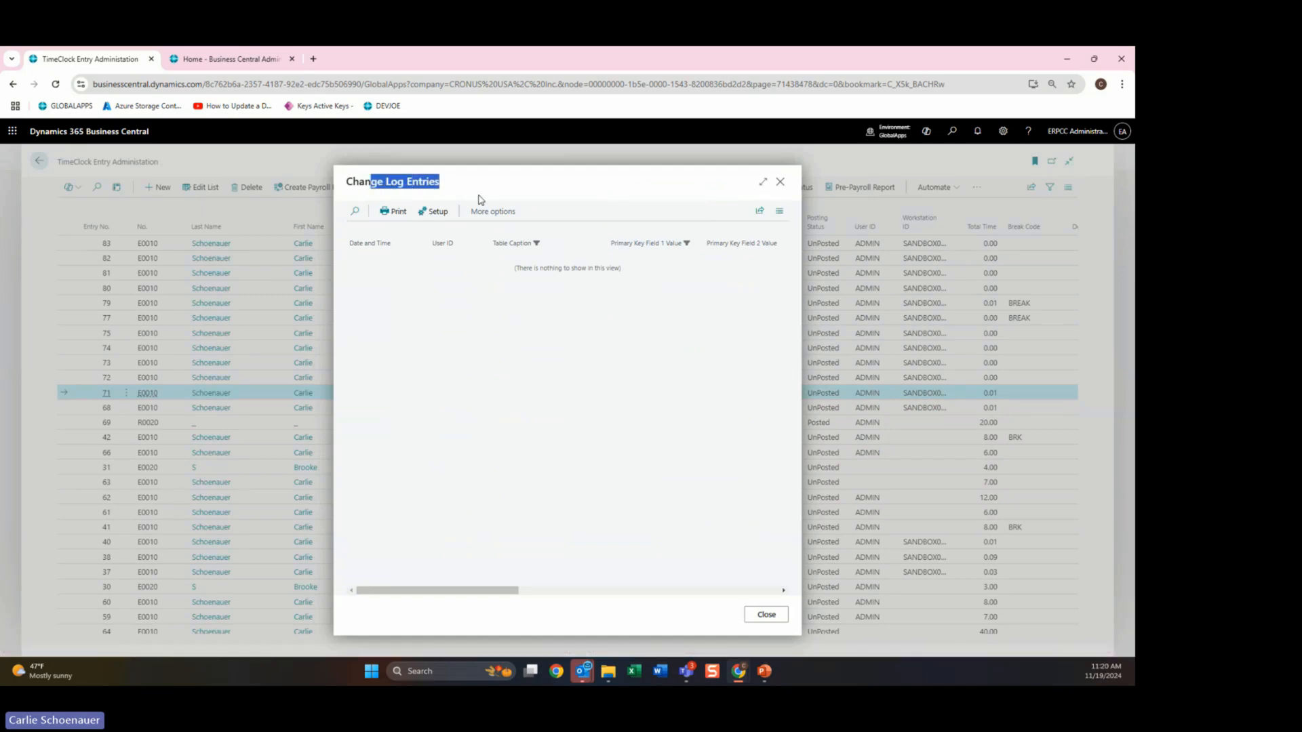
pyautogui.click(485, 173)
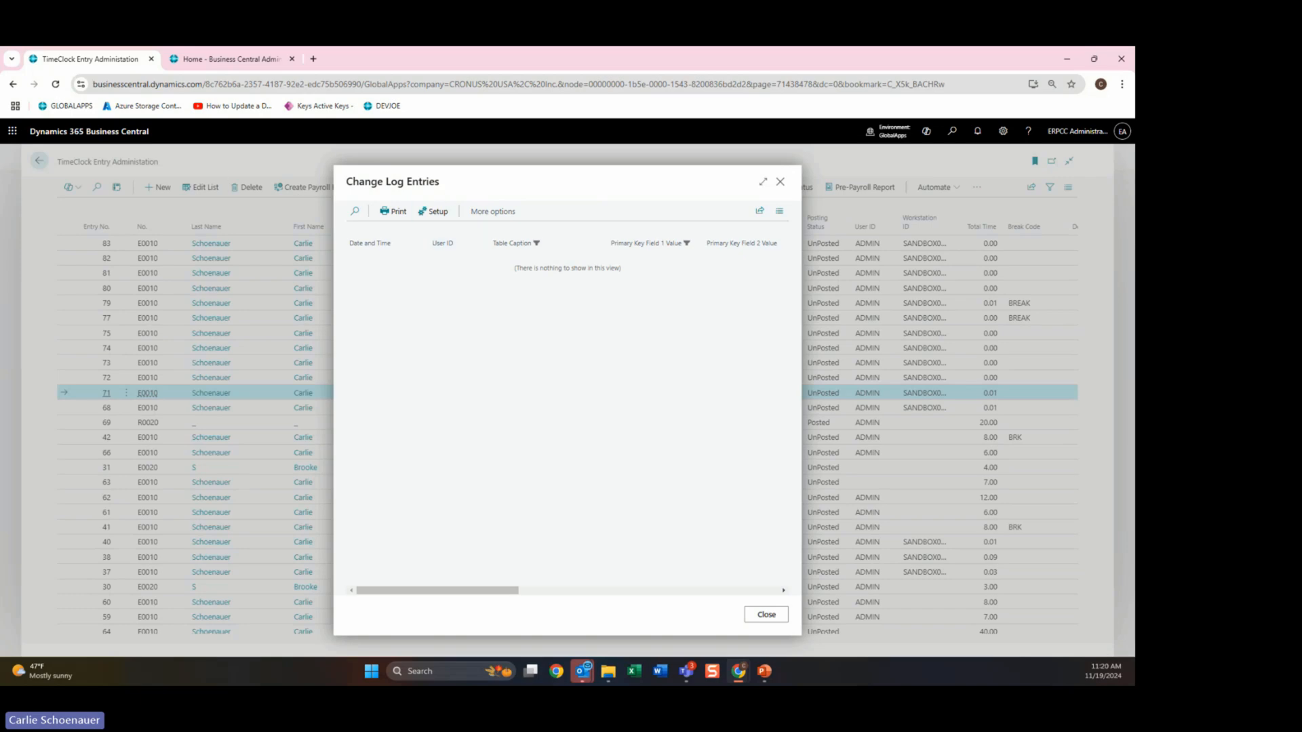
pyautogui.moveTo(452, 188); pyautogui.dragTo(362, 195)
pyautogui.click(525, 195)
pyautogui.click(434, 210)
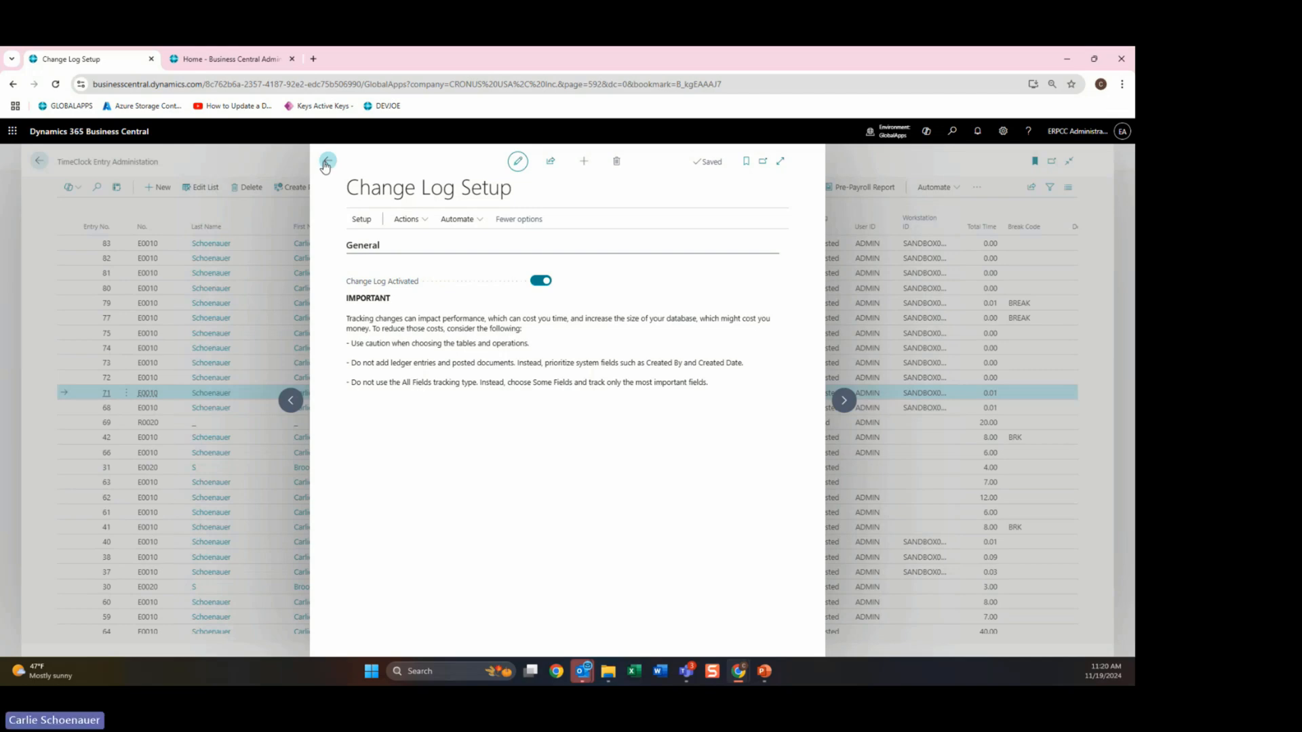
pyautogui.click(326, 162)
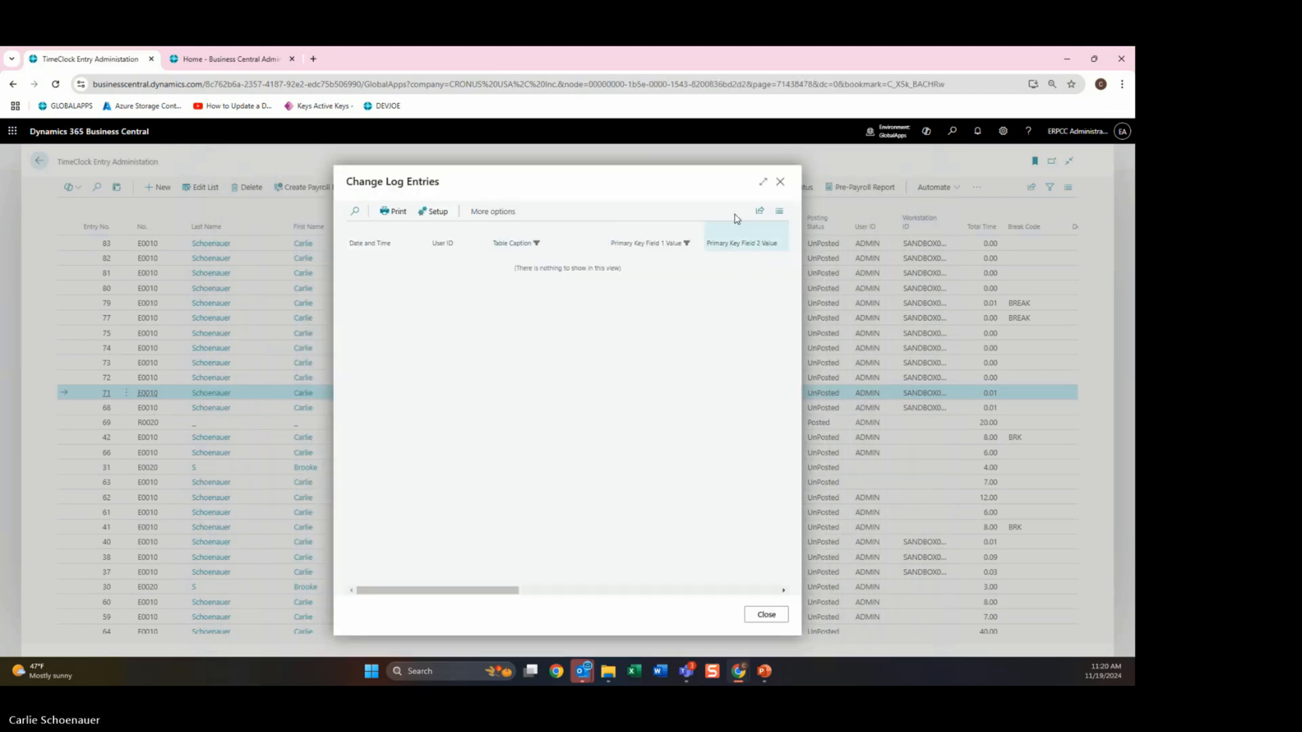
pyautogui.click(780, 182)
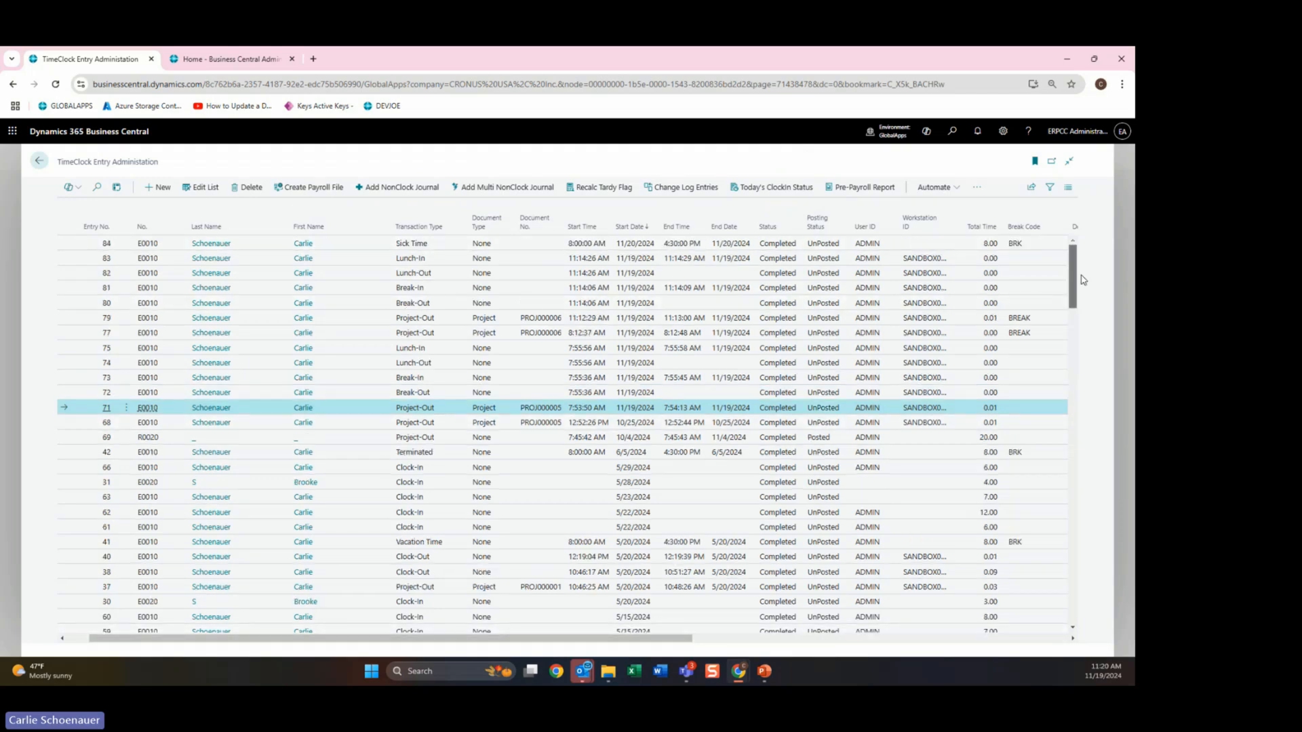
# Step: Export the Pre-Payroll Report with start date filter 04/30/24.. as a Microsoft Excel Document (data and layout)
pyautogui.click(868, 190)
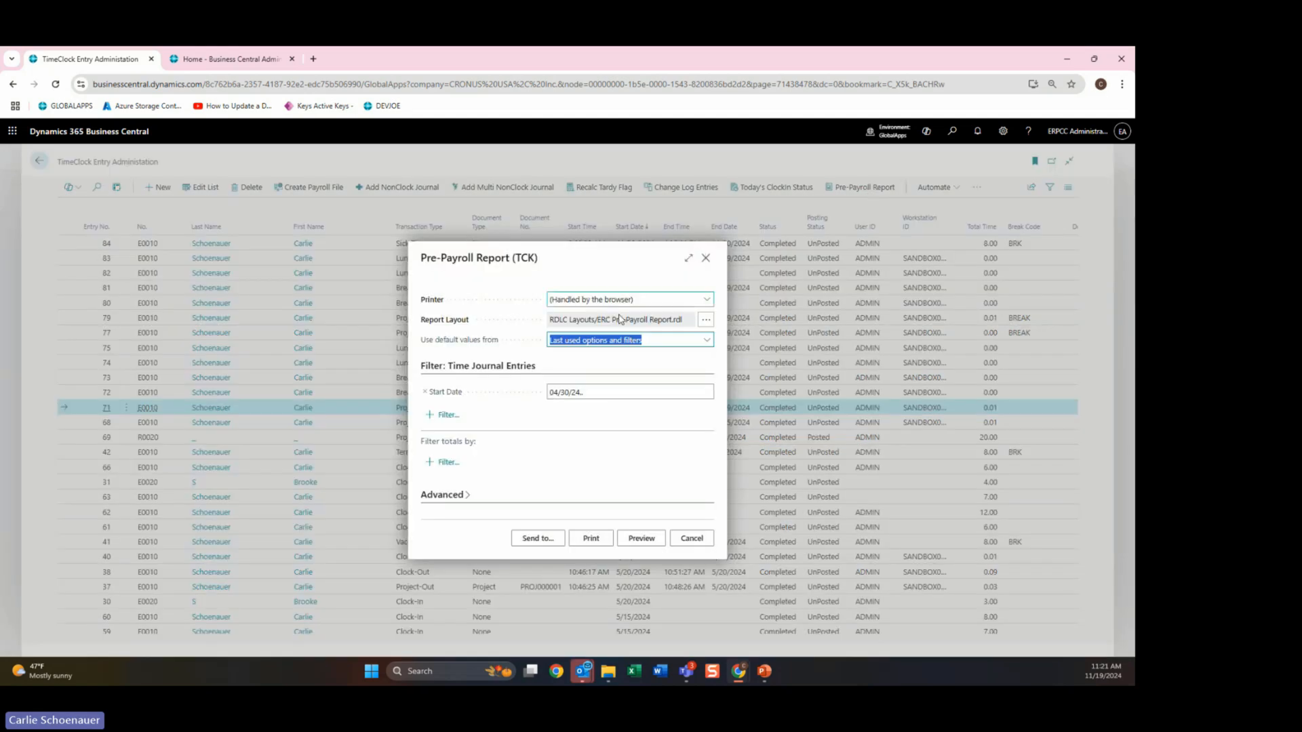
pyautogui.click(581, 394)
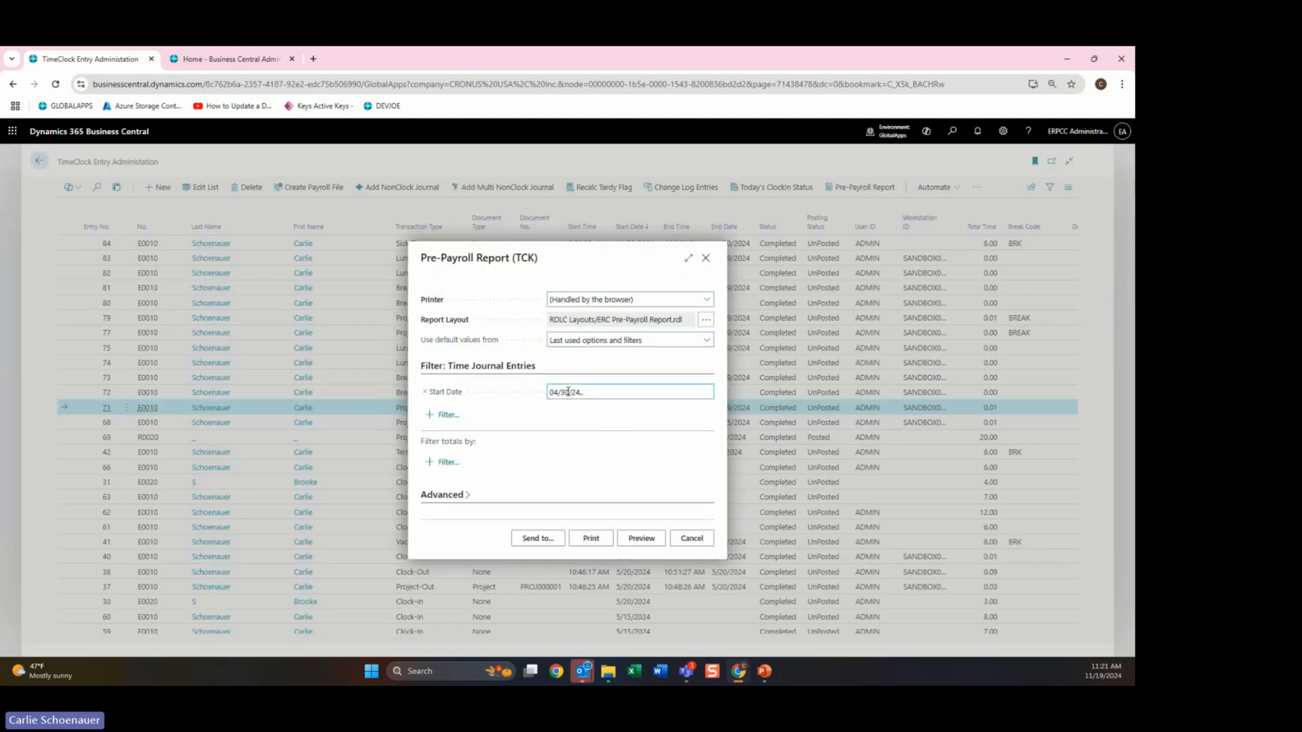
pyautogui.click(537, 538)
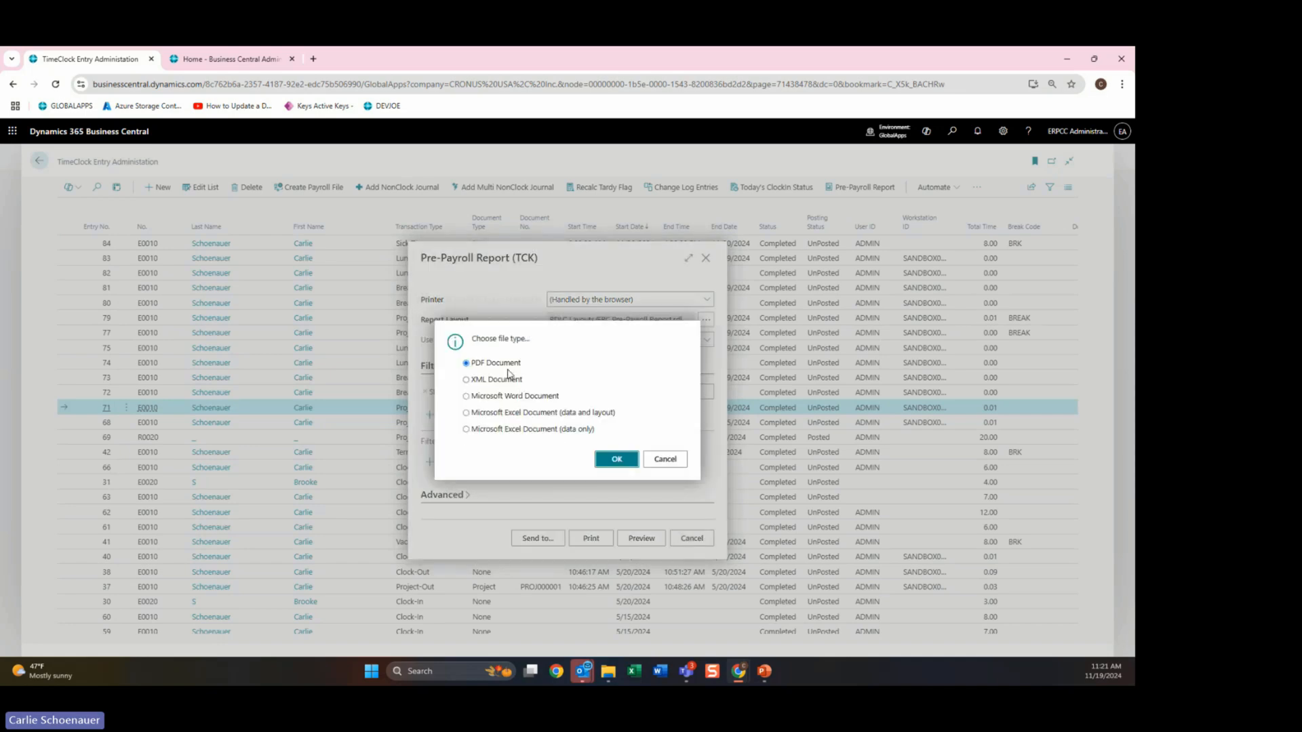
pyautogui.click(543, 415)
pyautogui.click(622, 461)
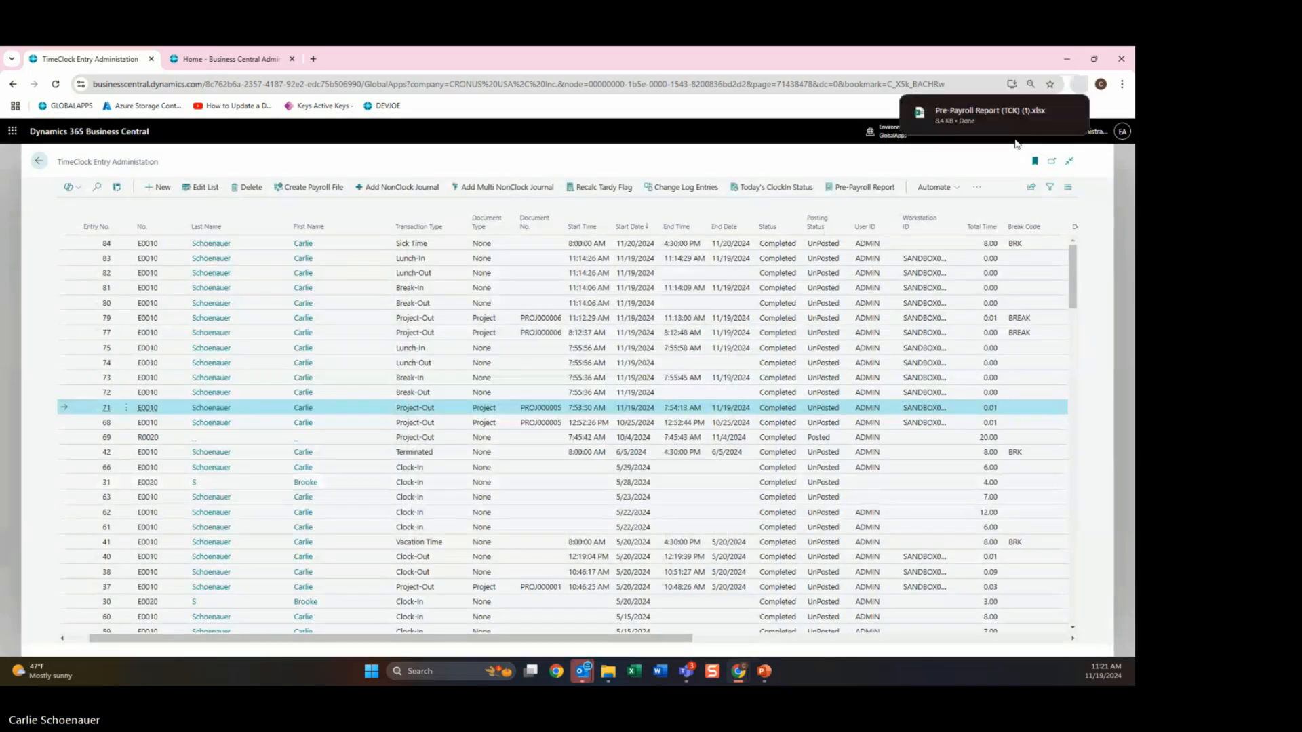
# Step: Open the downloaded Pre-Payroll Report workbook in Excel, maximize it and examine the employee time entries and notes
pyautogui.click(1031, 187)
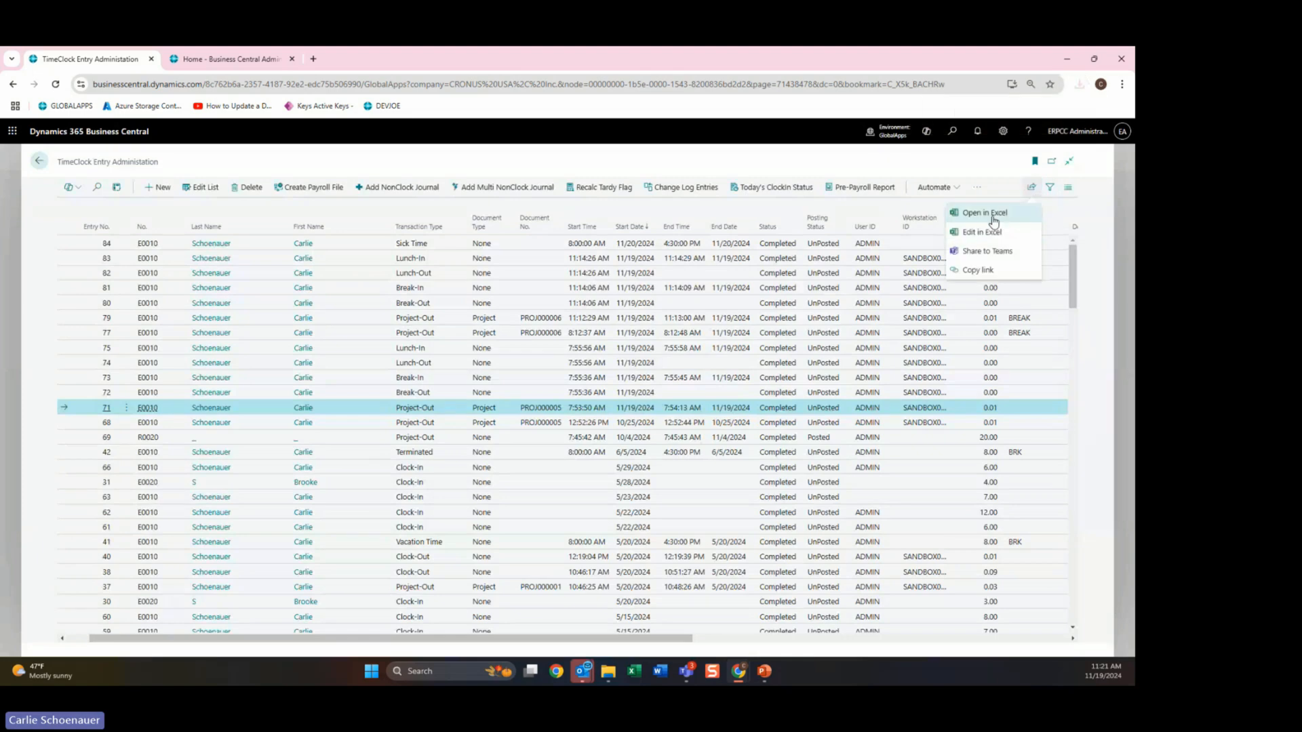
pyautogui.click(1079, 83)
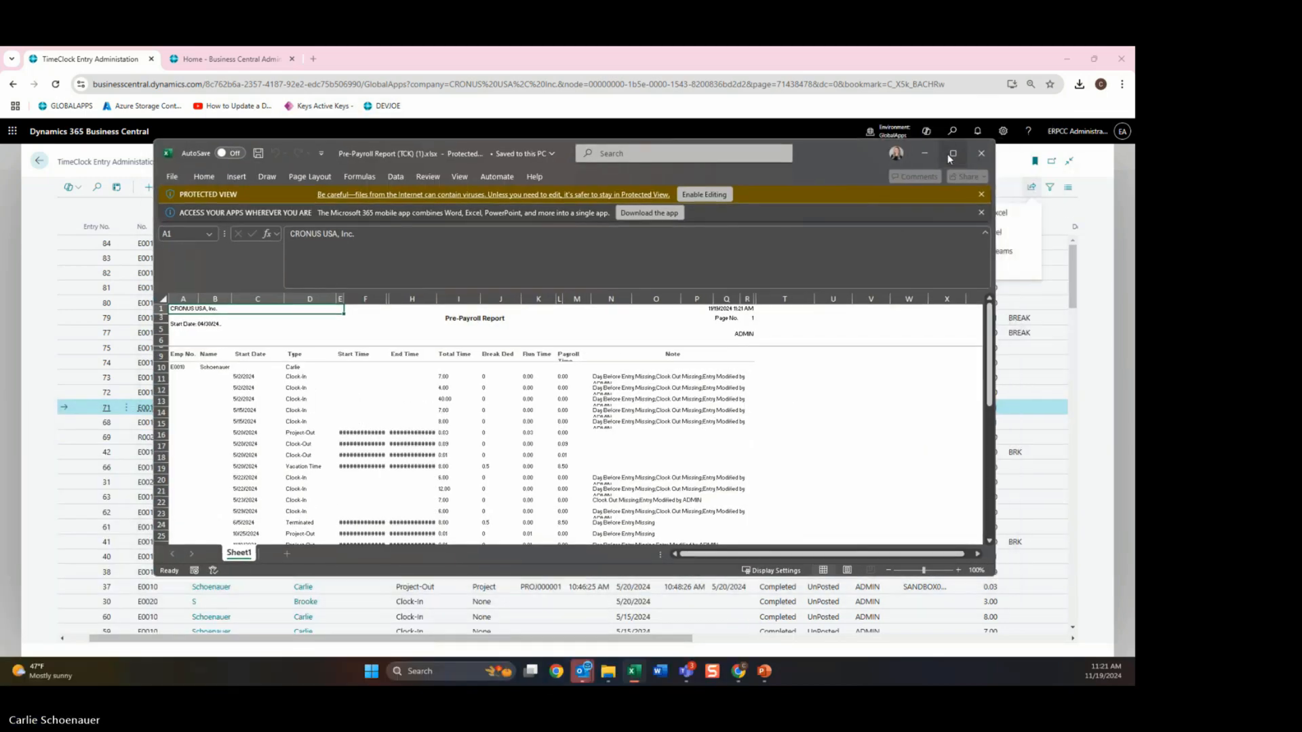
pyautogui.click(949, 155)
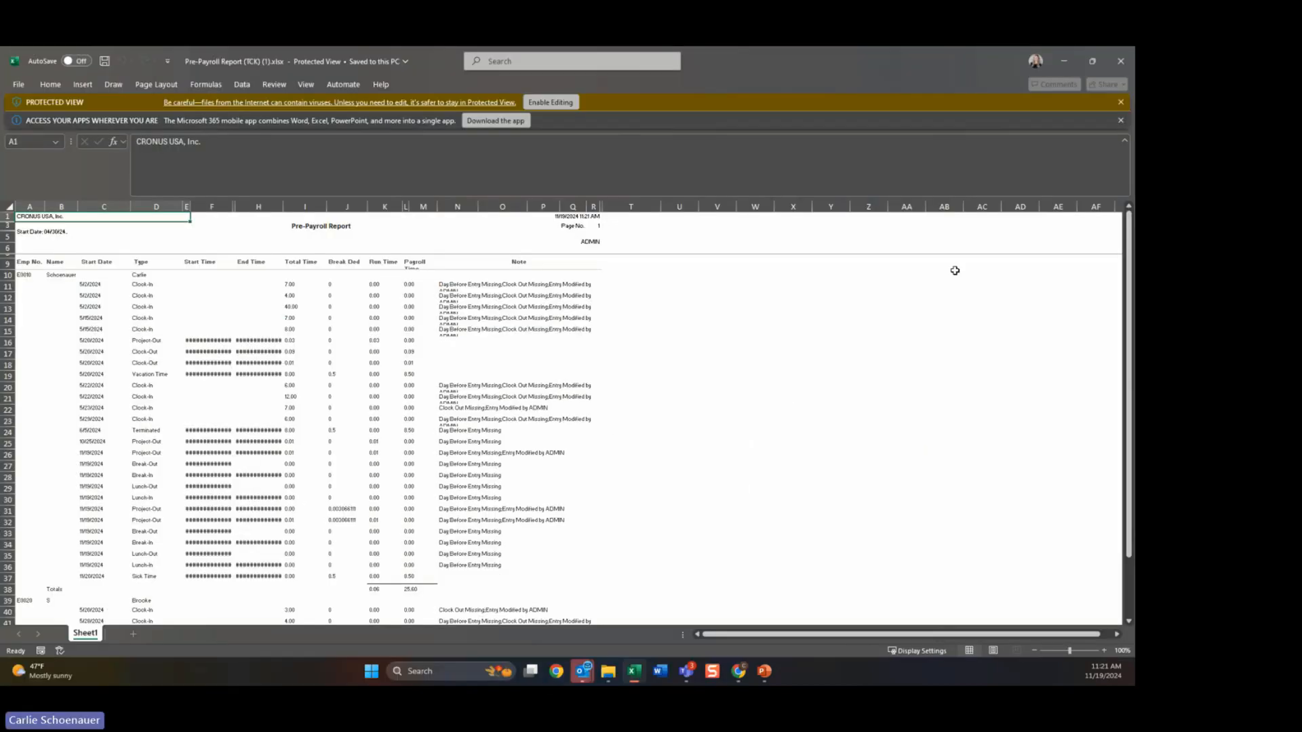
pyautogui.click(944, 329)
pyautogui.moveTo(1130, 353)
pyautogui.mouseDown()
pyautogui.moveTo(1121, 500)
pyautogui.moveTo(1126, 346)
pyautogui.mouseUp()
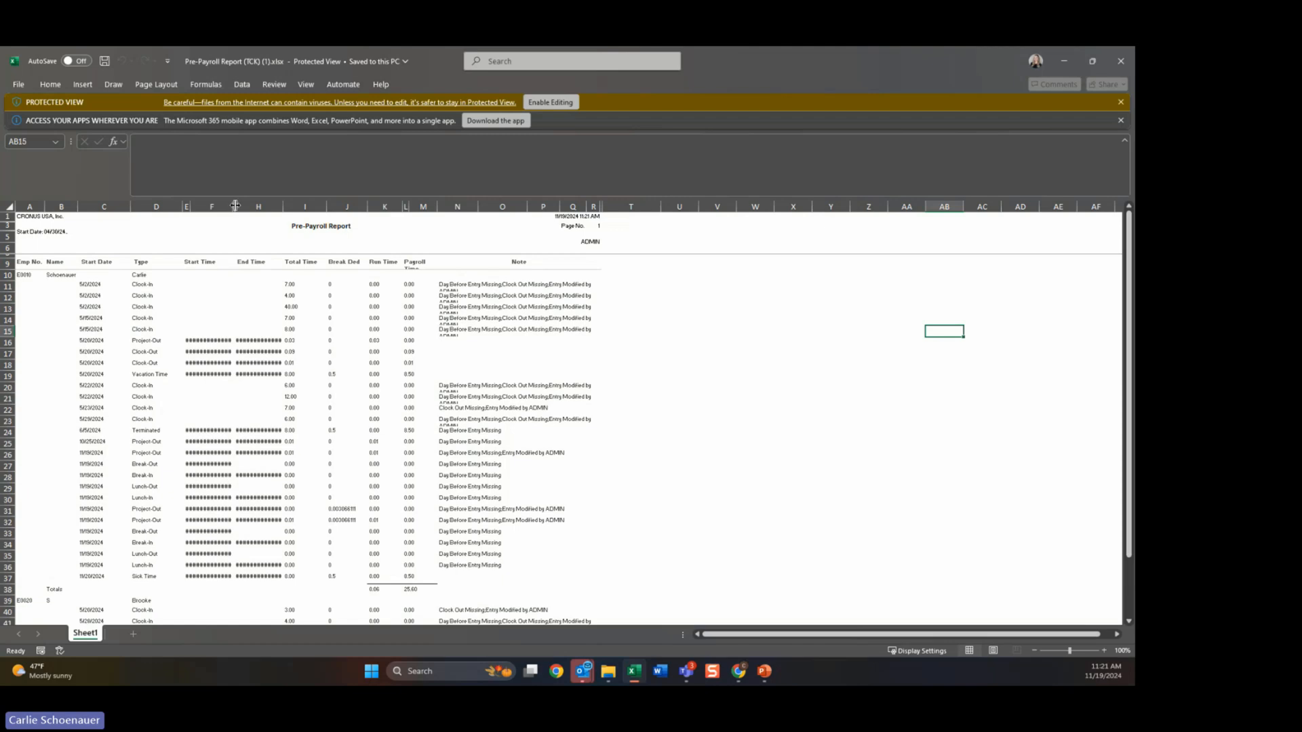
# Step: Widen the Start Time column, enable editing to review the report, and close the workbook
pyautogui.moveTo(235, 205); pyautogui.dragTo(254, 205)
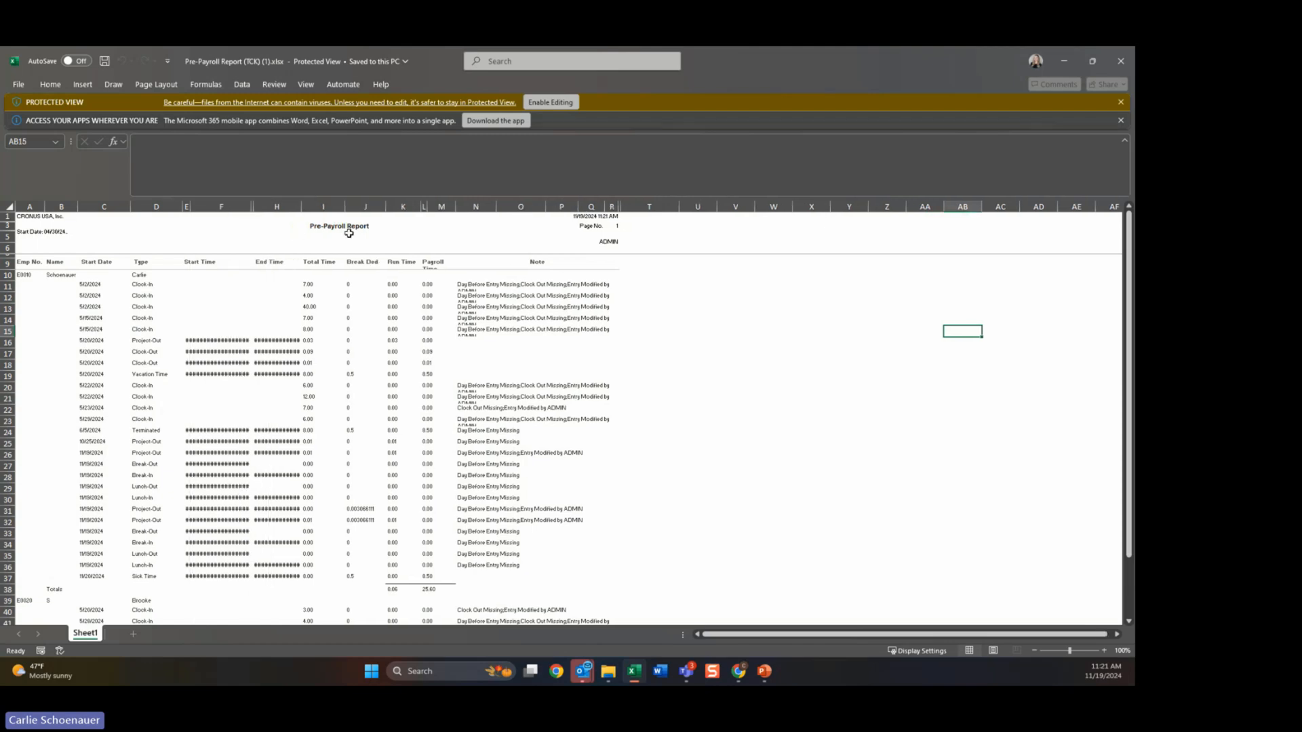
pyautogui.click(571, 104)
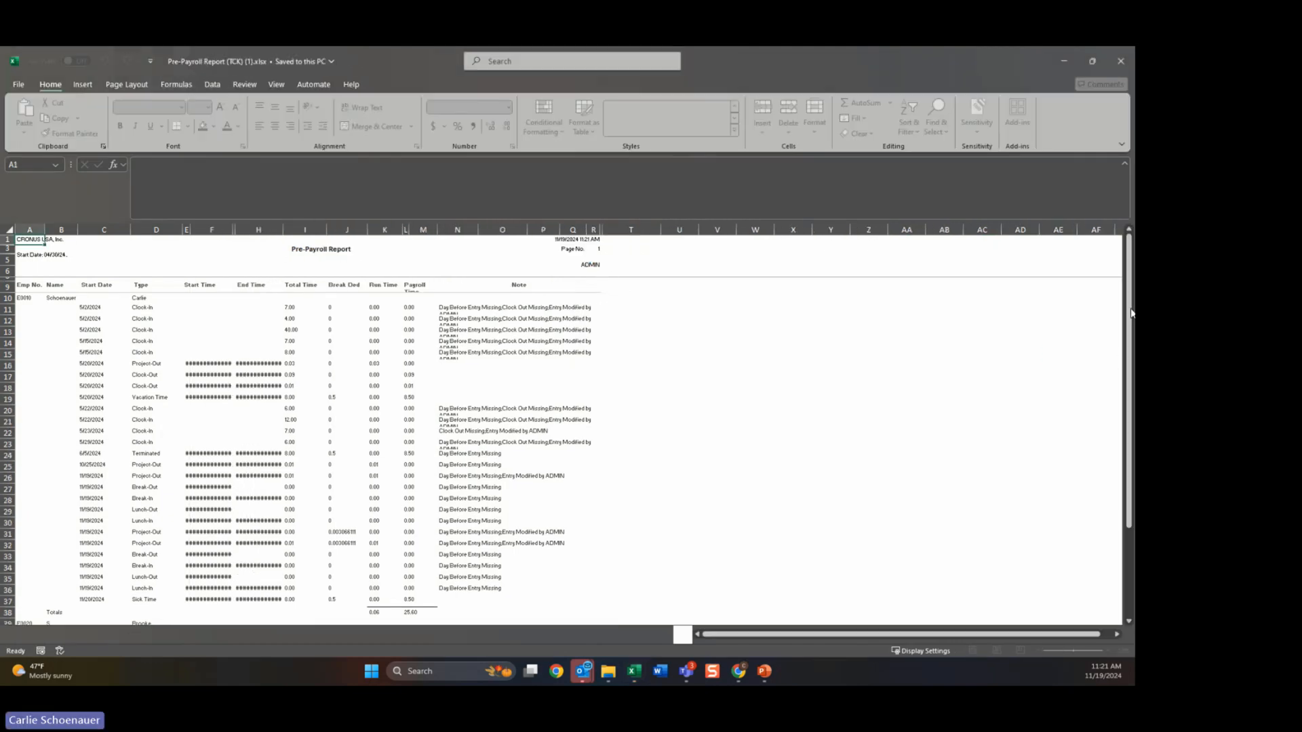
pyautogui.moveTo(1128, 320); pyautogui.dragTo(1115, 354)
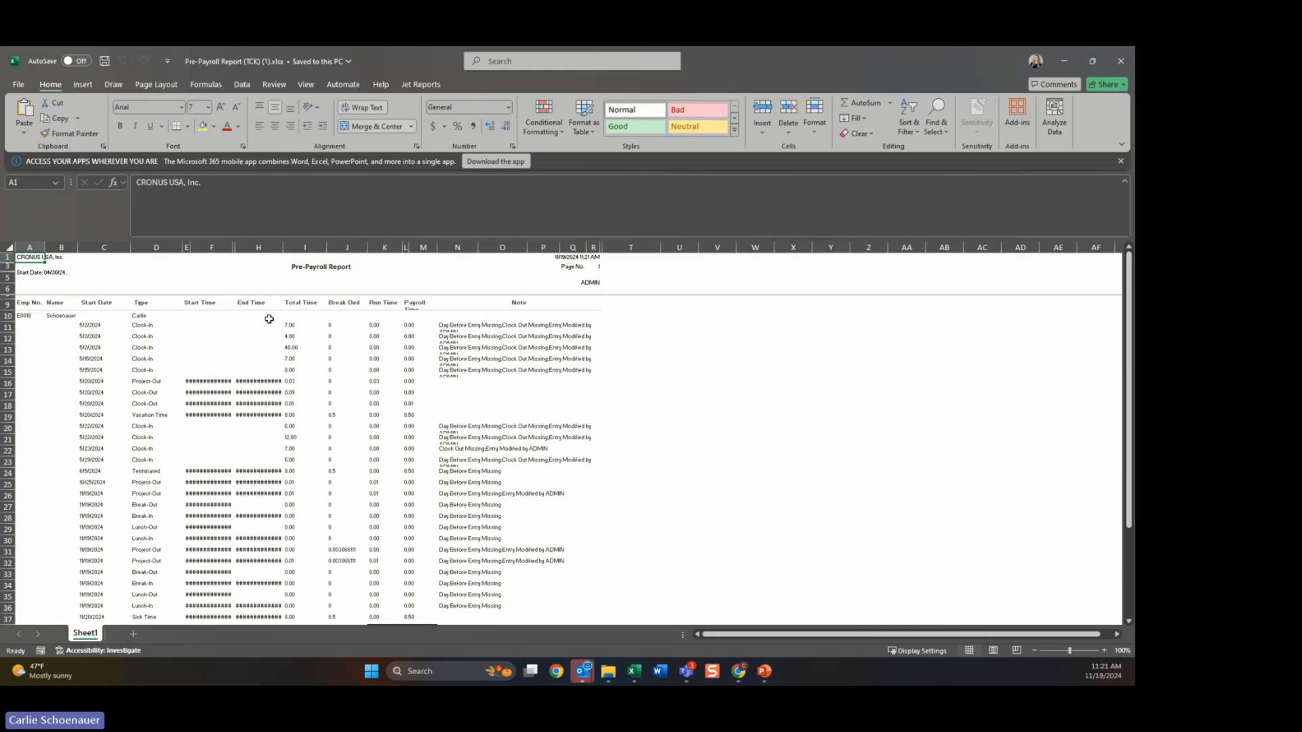
pyautogui.click(1118, 64)
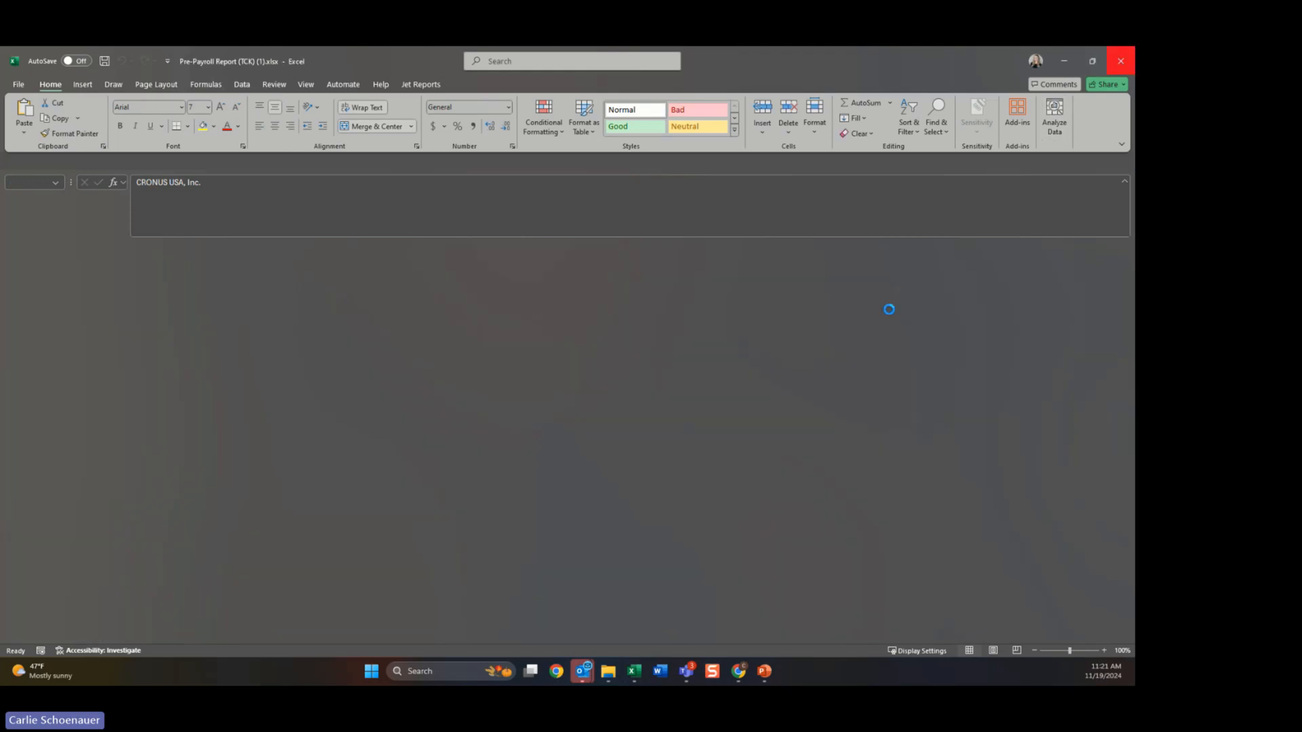